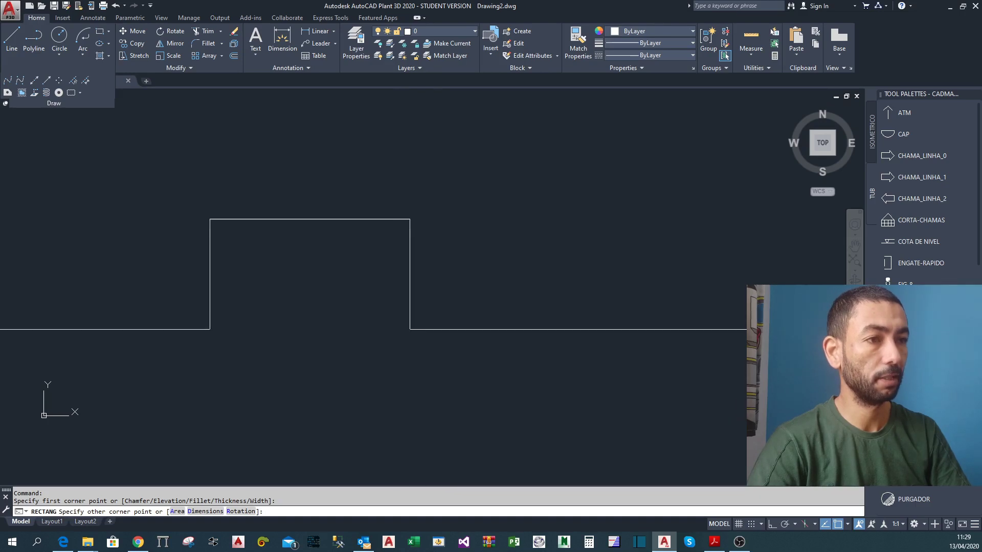
# Place the opposite corner to complete a freehand rectangle about 18.7 units wide, and select it to check it as one object.
pyautogui.click(446, 337)
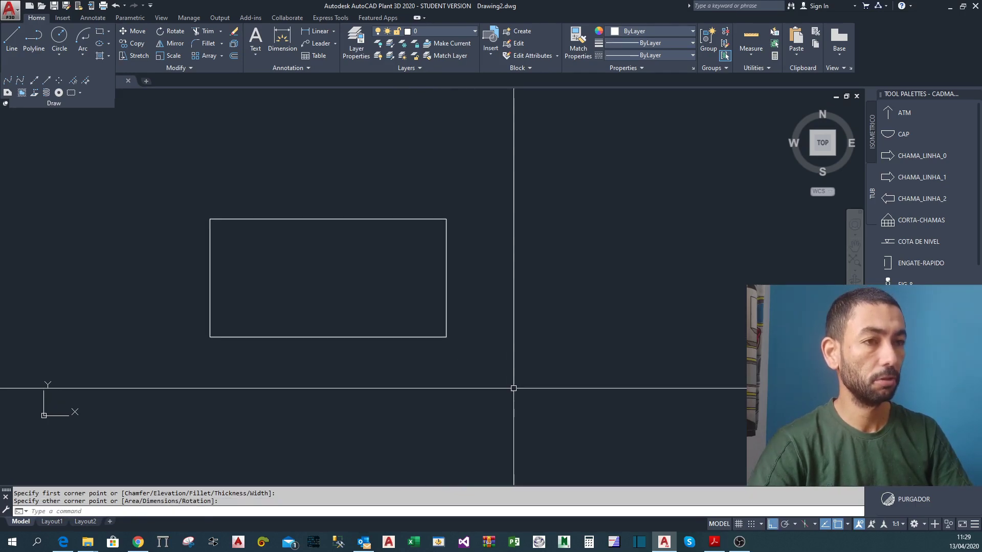
pyautogui.moveTo(513, 389); pyautogui.dragTo(623, 388, button='middle')
pyautogui.click(576, 368)
pyautogui.click(558, 334)
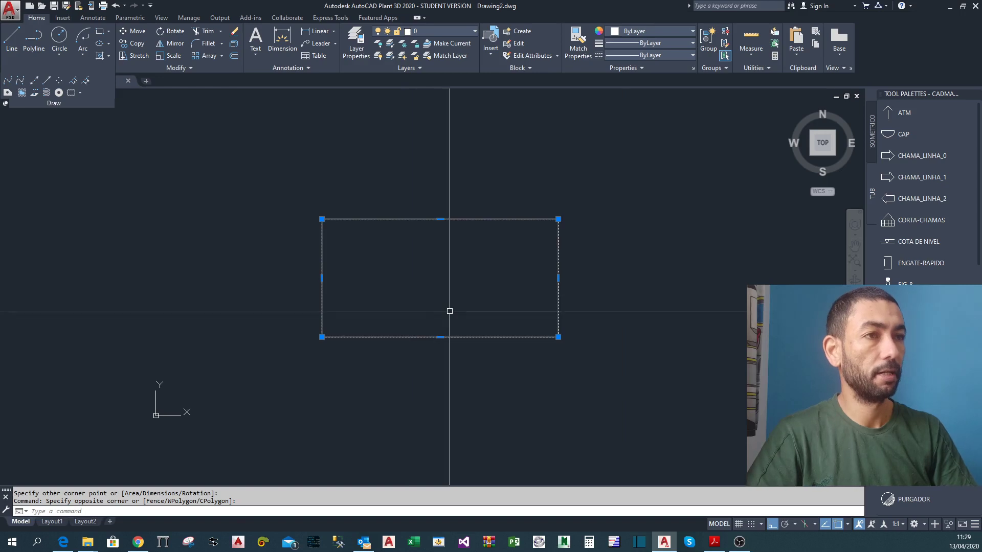
pyautogui.moveTo(488, 297)
pyautogui.mouseDown(button='middle')
pyautogui.moveTo(431, 305)
pyautogui.moveTo(504, 300)
pyautogui.mouseUp(button='middle')
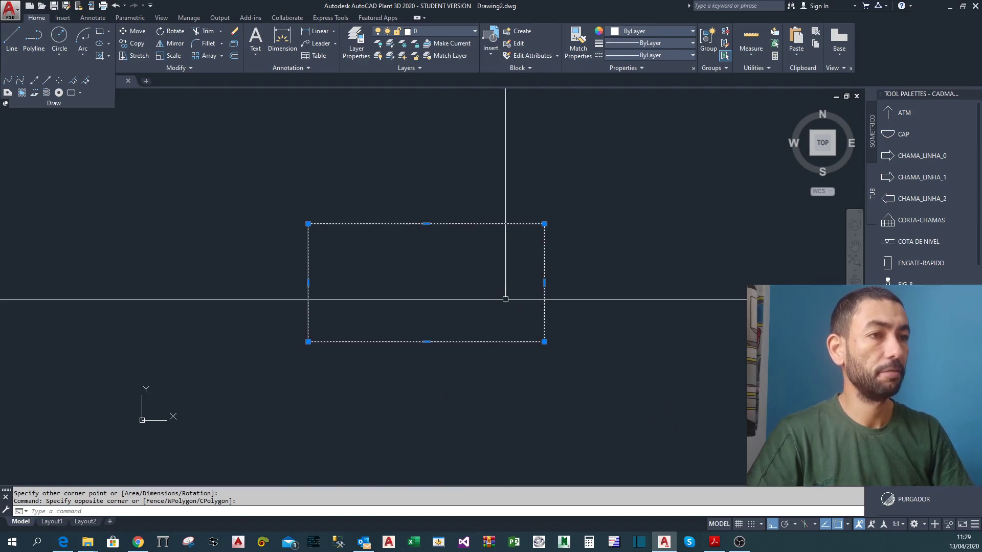
pyautogui.press('Escape')
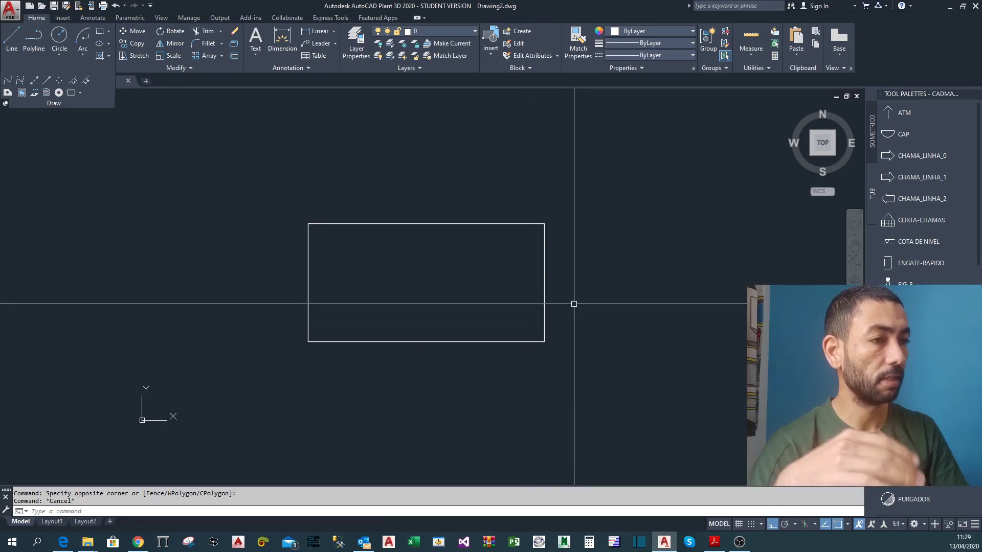
pyautogui.moveTo(532, 291); pyautogui.dragTo(509, 307, button='middle')
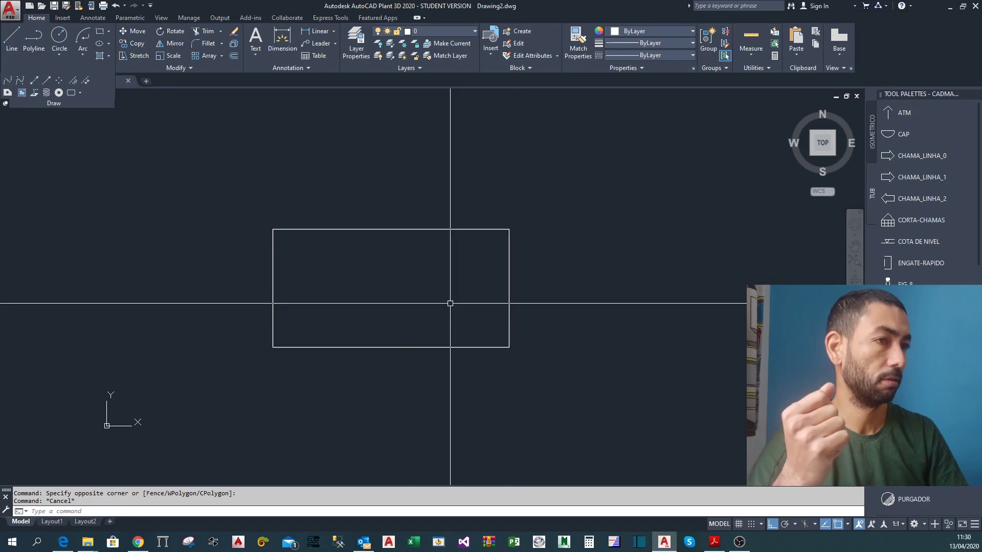
# Dimension the length of the rectangle's top edge, placing the dimension line just above it.
pyautogui.click(282, 41)
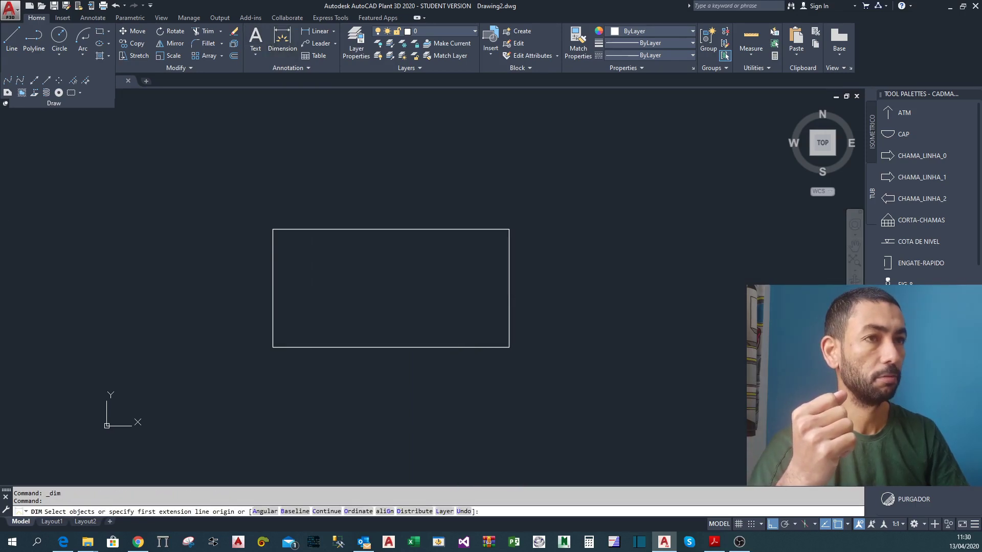
pyautogui.click(273, 230)
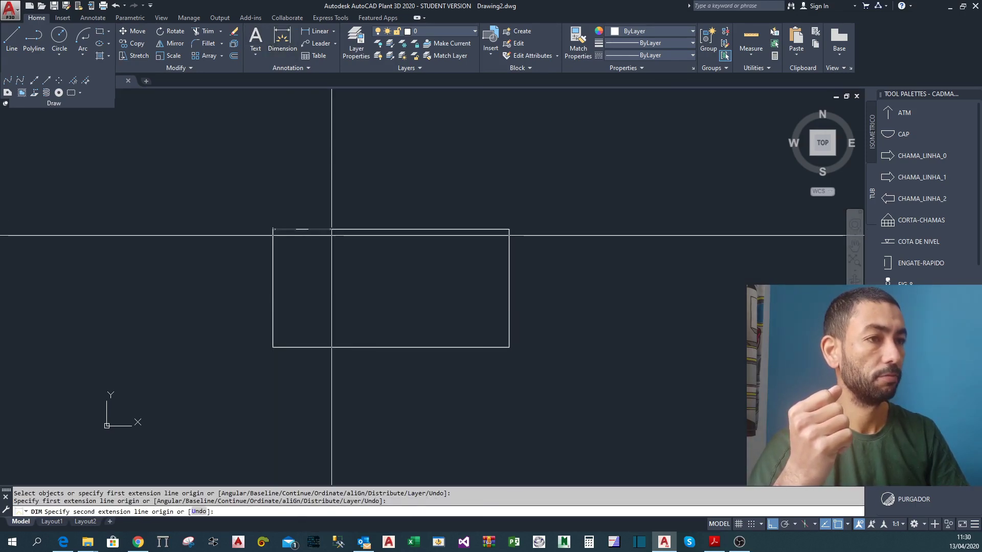
pyautogui.click(509, 230)
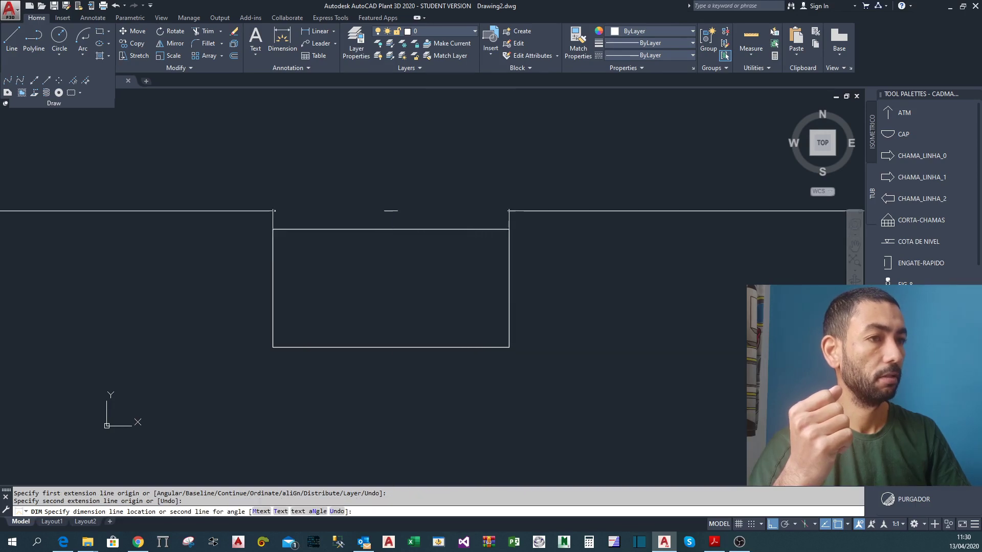
pyautogui.click(511, 210)
pyautogui.scroll(10, 395, 217)
pyautogui.scroll(-8, 418, 210)
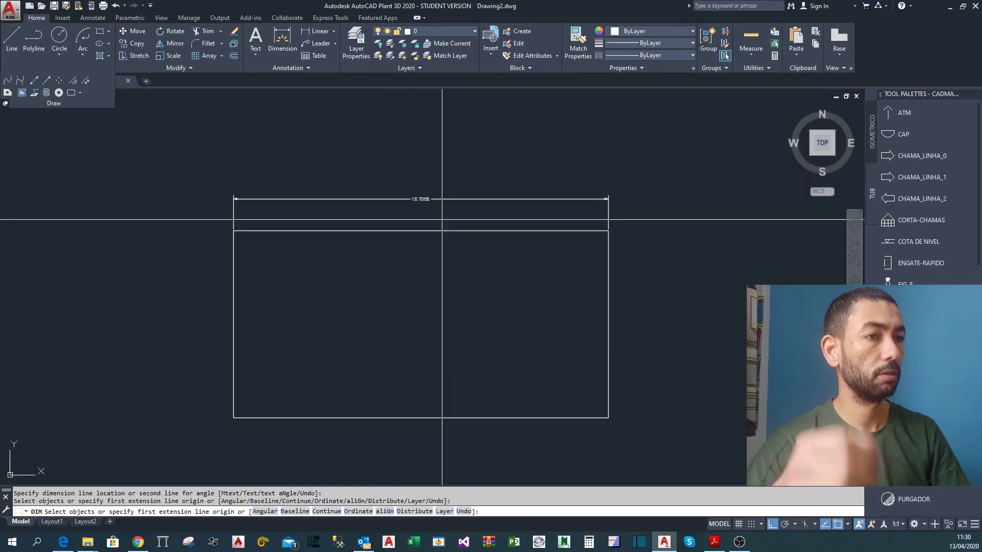
pyautogui.scroll(2, 440, 219)
pyautogui.moveTo(444, 223); pyautogui.dragTo(483, 240, button='middle')
pyautogui.press('Escape')
# Erase the top-edge dimension and the freehand rectangle.
pyautogui.click(477, 223)
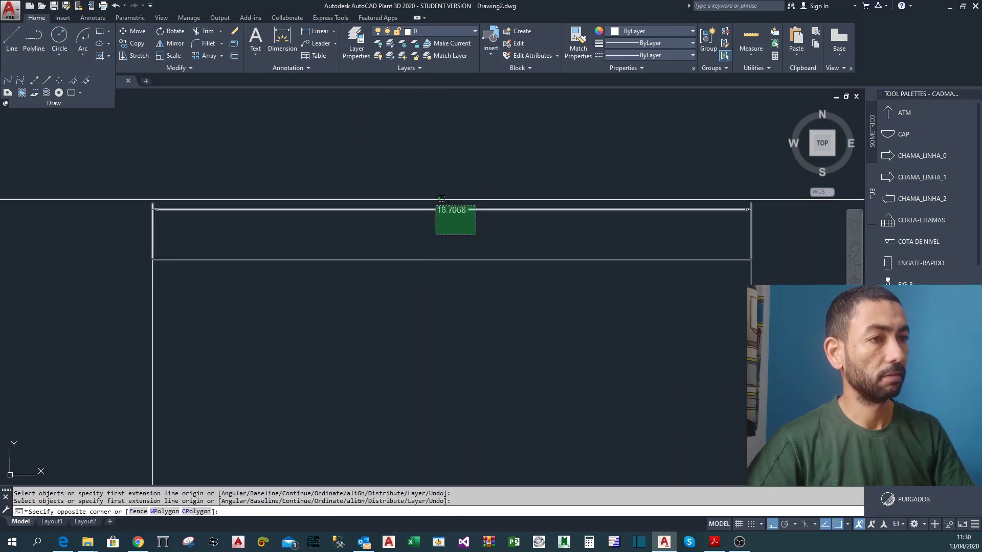
pyautogui.click(427, 196)
pyautogui.write('e')
pyautogui.press('Return')
pyautogui.scroll(-4, 435, 202)
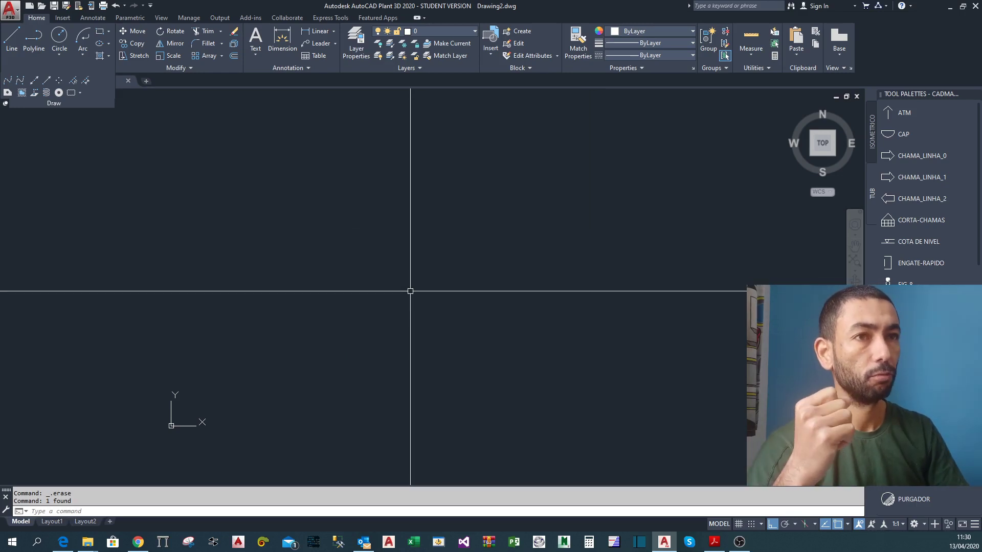
# Start a new rectangle with its first corner at absolute coordinates 20,30.
pyautogui.click(100, 32)
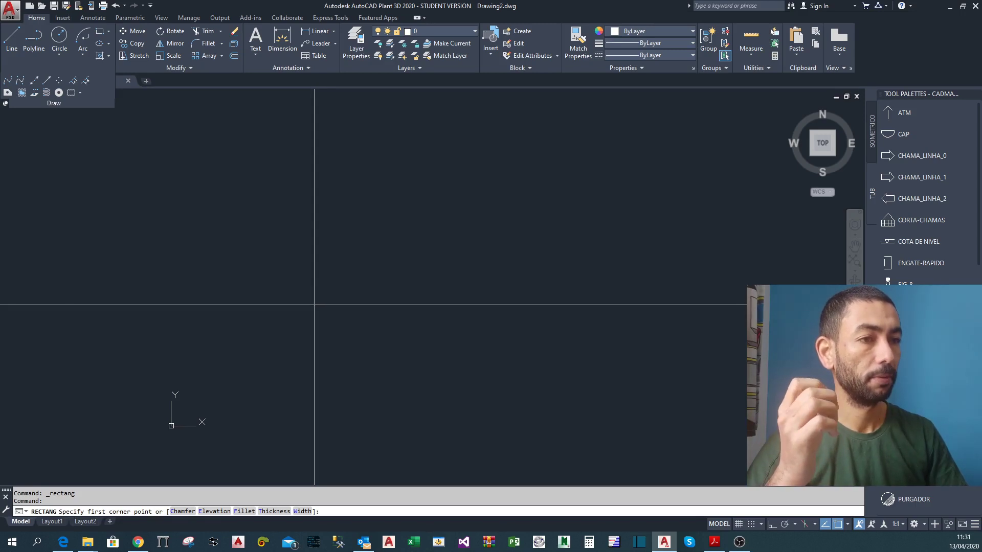
pyautogui.moveTo(318, 299); pyautogui.dragTo(392, 220, button='middle')
pyautogui.scroll(2, 310, 294)
pyautogui.moveTo(309, 299); pyautogui.dragTo(360, 246, button='middle')
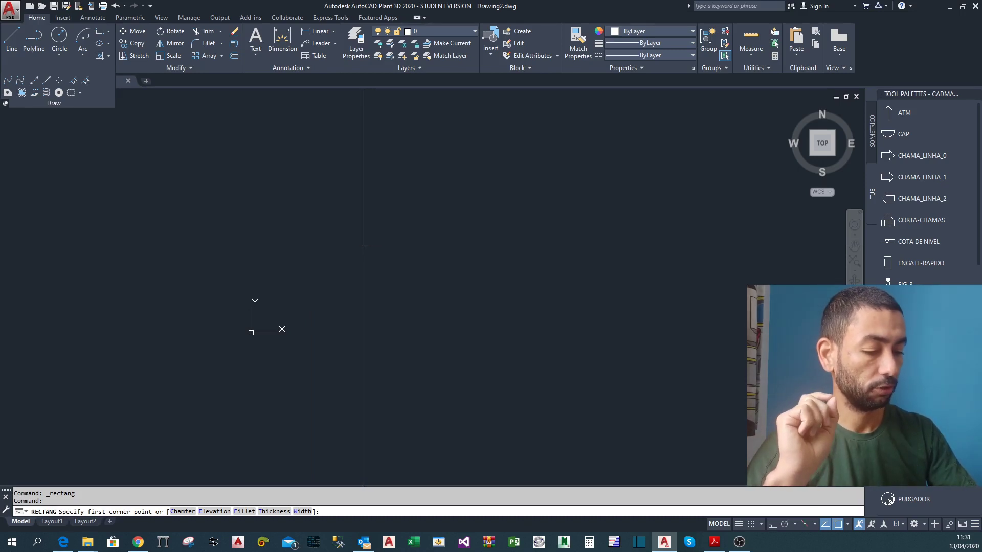
pyautogui.write('20,30')
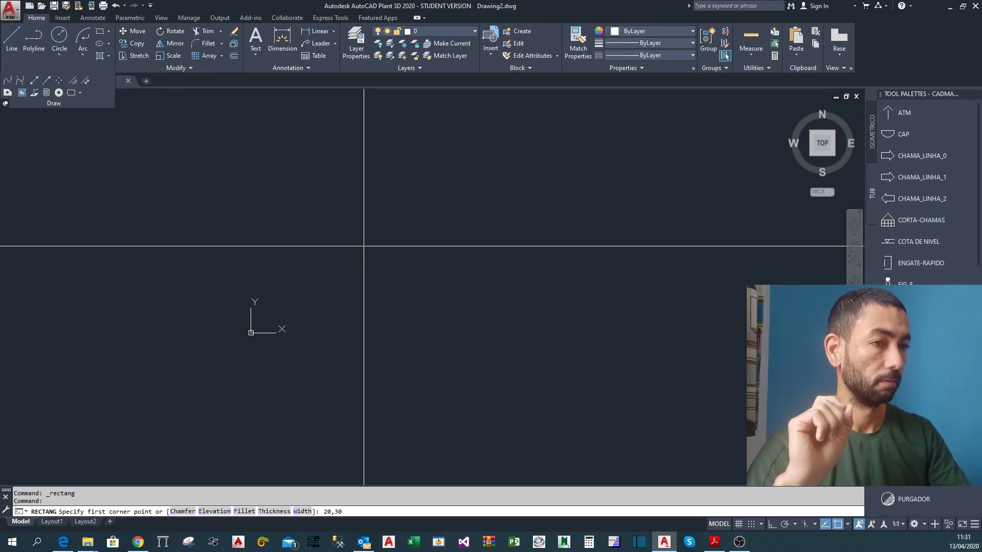
pyautogui.press('Return')
# Examine the rectangle preview and the position of its fixed first corner relative to the coordinate origin.
pyautogui.scroll(-5, 353, 241)
pyautogui.moveTo(486, 231)
pyautogui.mouseDown(button='middle')
pyautogui.moveTo(425, 291)
pyautogui.moveTo(390, 351)
pyautogui.mouseUp(button='middle')
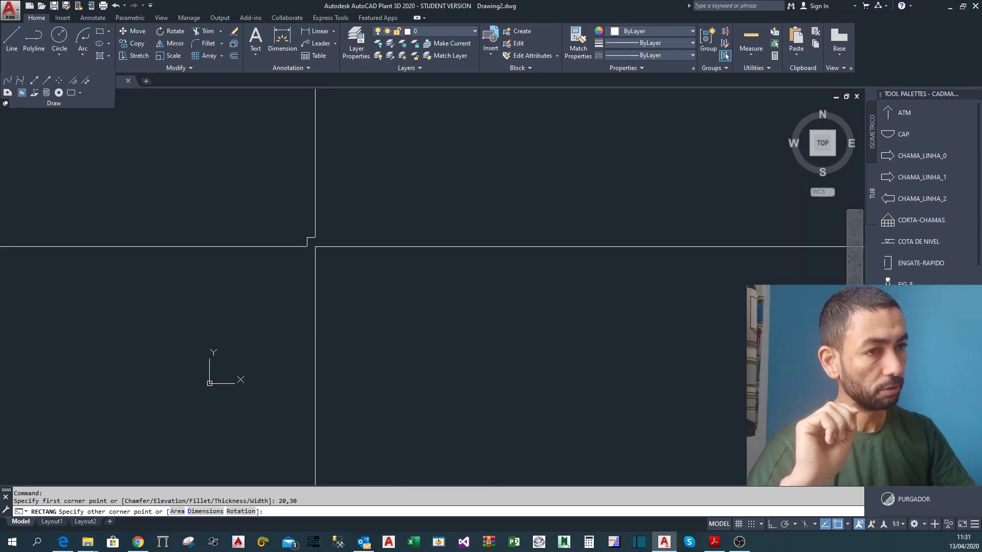
pyautogui.scroll(3, 287, 247)
pyautogui.scroll(-5, 505, 193)
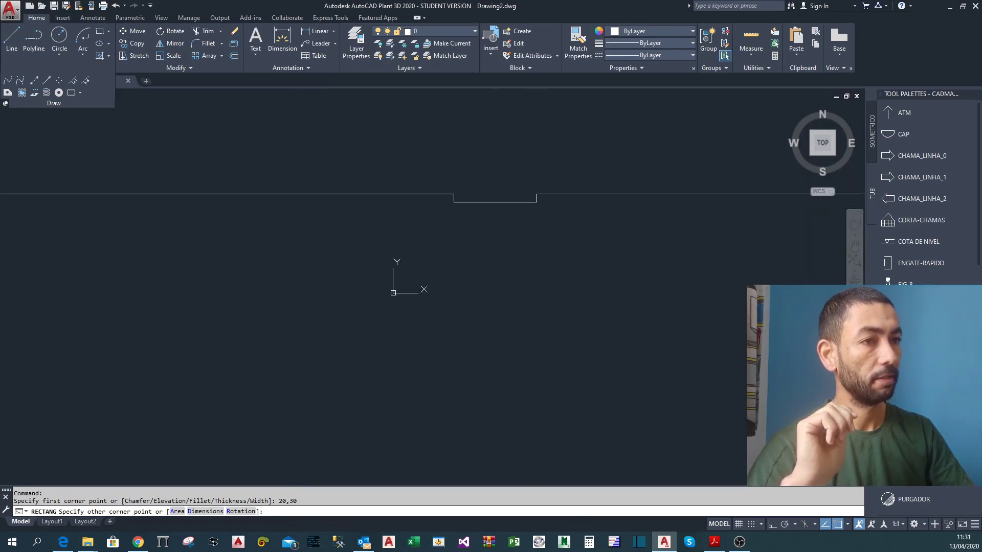
pyautogui.scroll(-2, 537, 193)
pyautogui.moveTo(556, 184); pyautogui.dragTo(406, 275, button='middle')
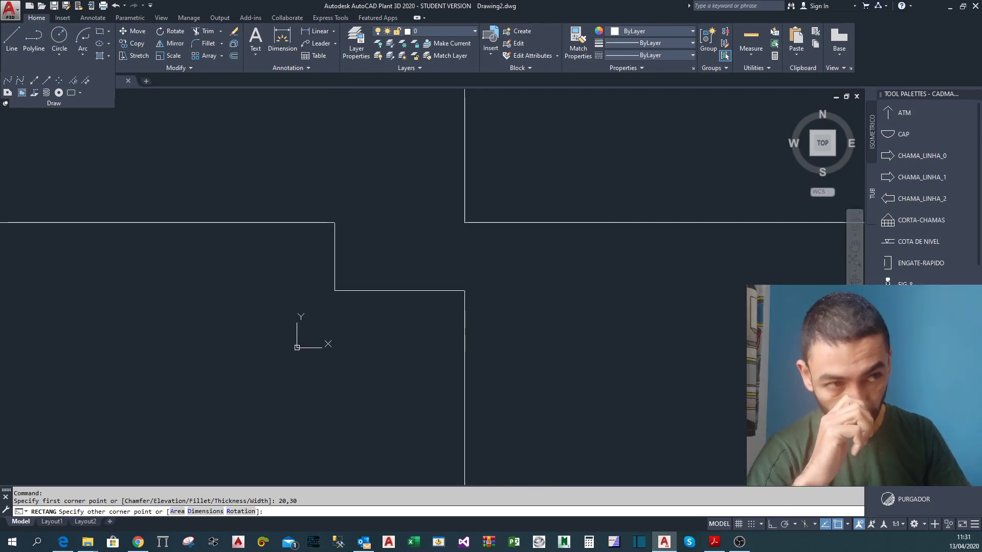
pyautogui.scroll(2, 461, 222)
pyautogui.moveTo(478, 229); pyautogui.dragTo(552, 204, button='middle')
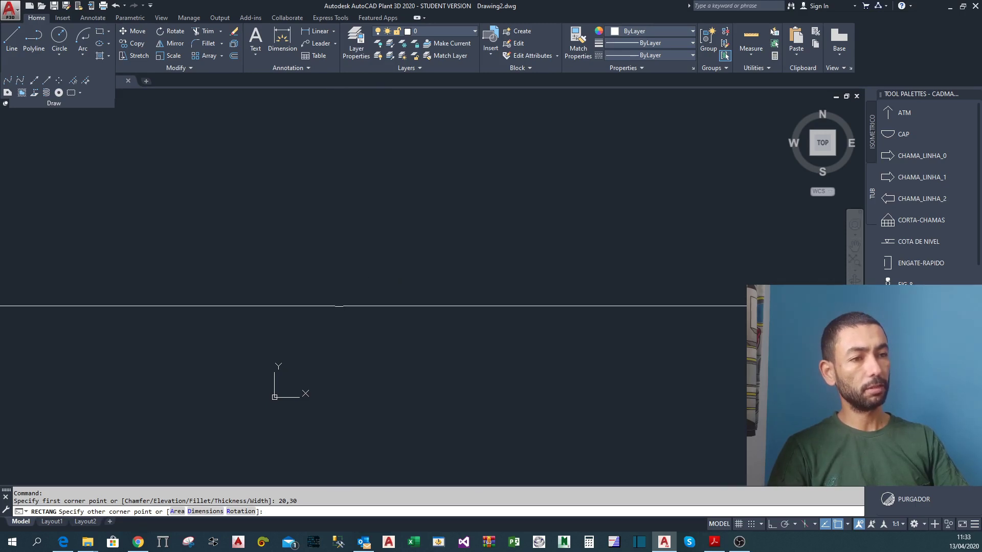
pyautogui.scroll(3, 335, 306)
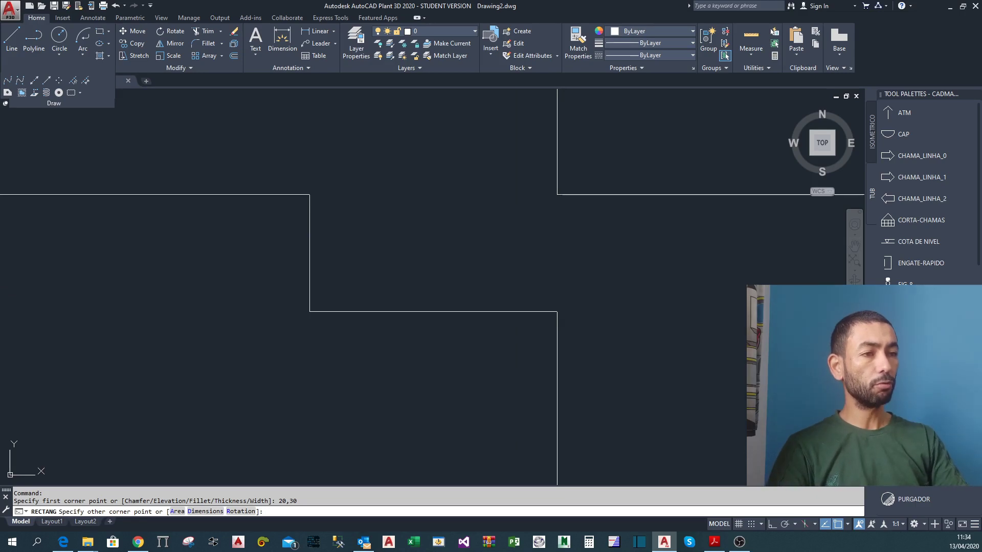
pyautogui.scroll(-4, 514, 200)
pyautogui.scroll(5, 521, 197)
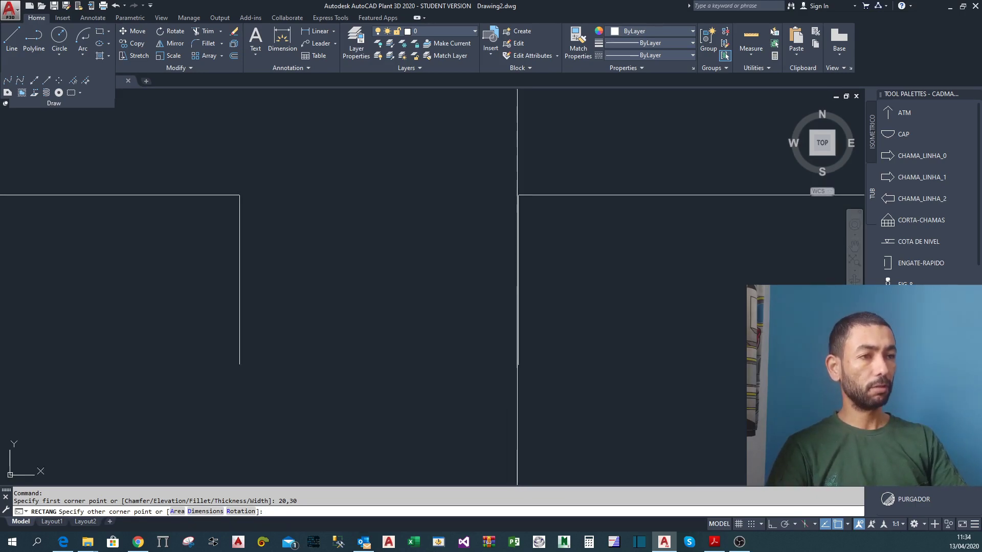
pyautogui.scroll(-5, 518, 195)
pyautogui.scroll(3, 478, 243)
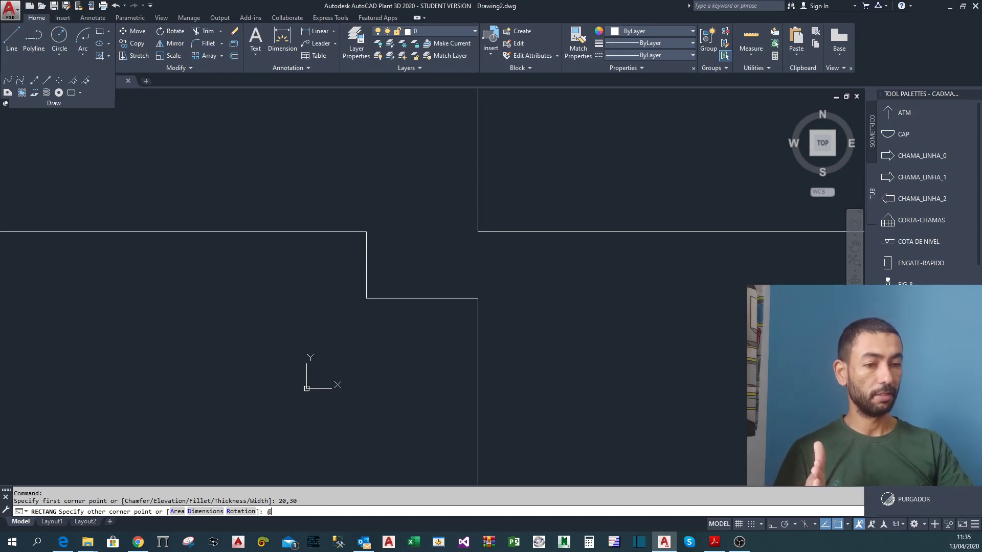
pyautogui.write('20')
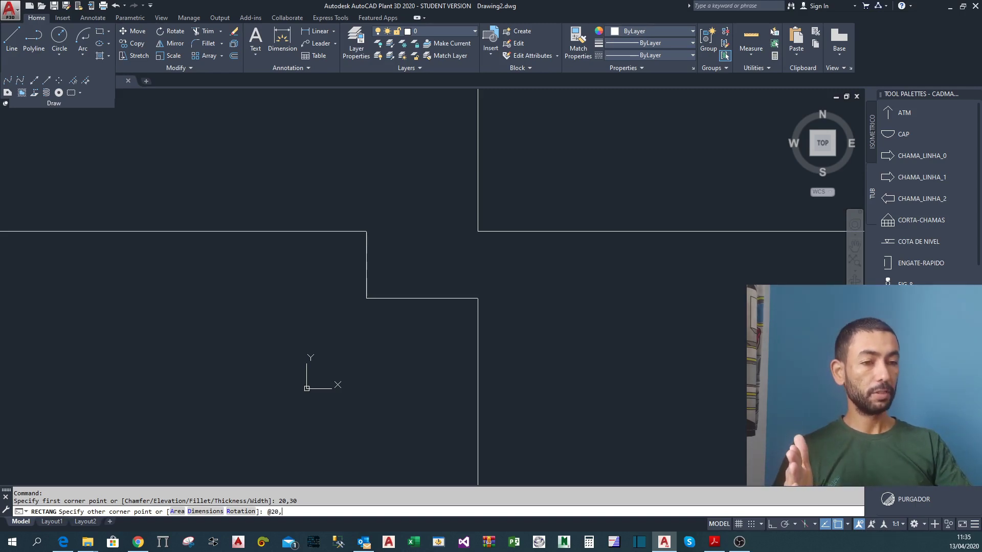
pyautogui.write(',10')
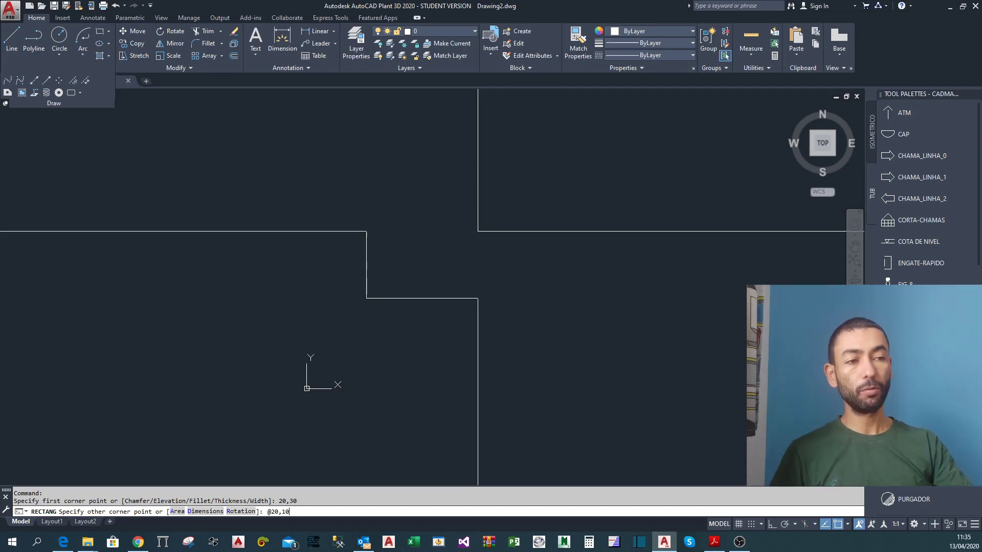
pyautogui.press('Return')
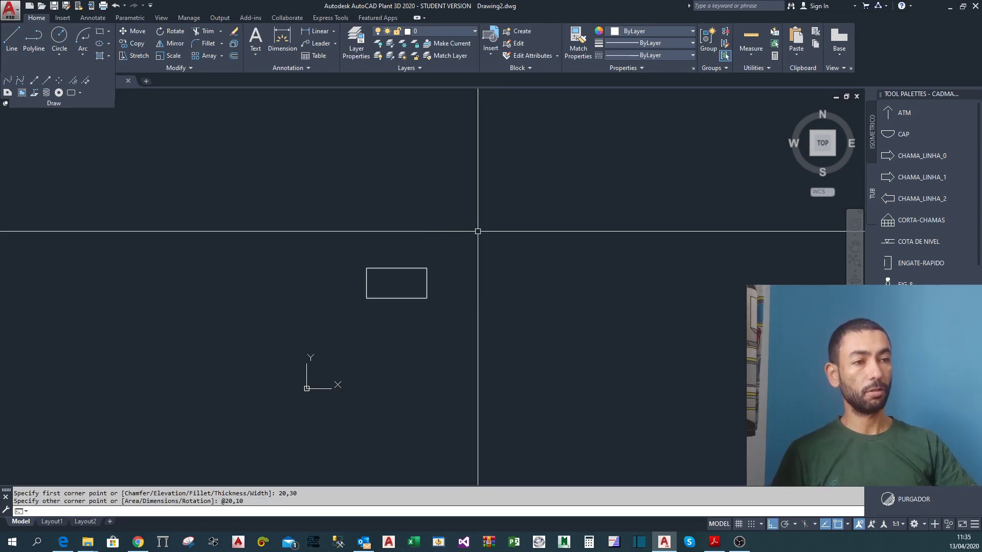
pyautogui.scroll(3, 416, 291)
pyautogui.moveTo(394, 277)
pyautogui.mouseDown(button='middle')
pyautogui.moveTo(440, 318)
pyautogui.moveTo(391, 310)
pyautogui.mouseUp(button='middle')
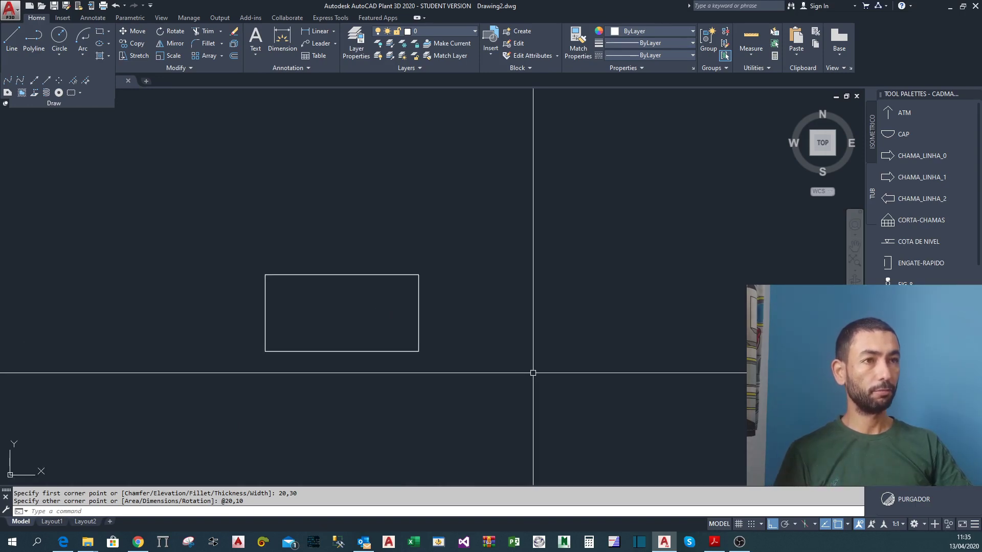
# Add a linear dimension to the rectangle's bottom edge by selecting the edge, placing it below the rectangle.
pyautogui.click(314, 31)
pyautogui.press('Return')
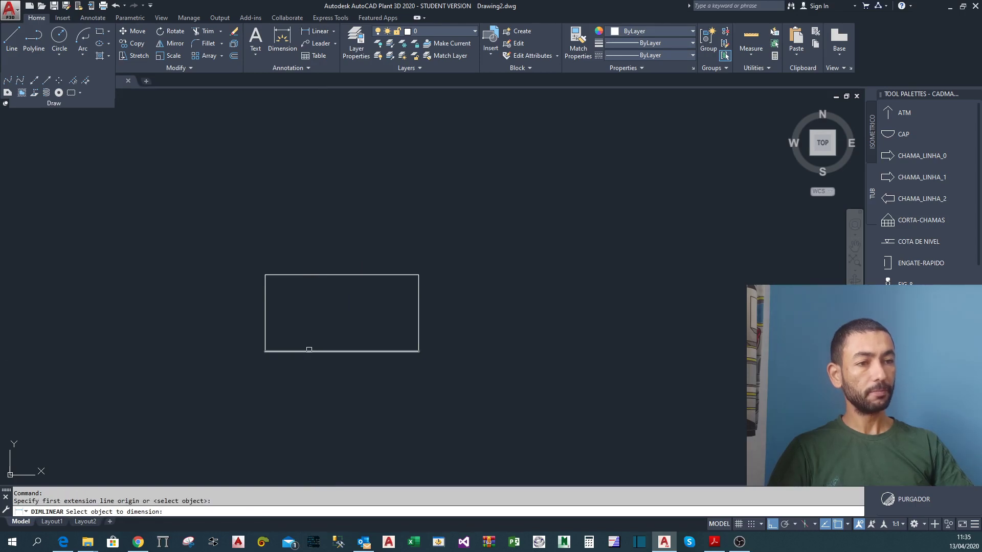
pyautogui.click(309, 350)
pyautogui.click(320, 375)
pyautogui.scroll(3, 367, 383)
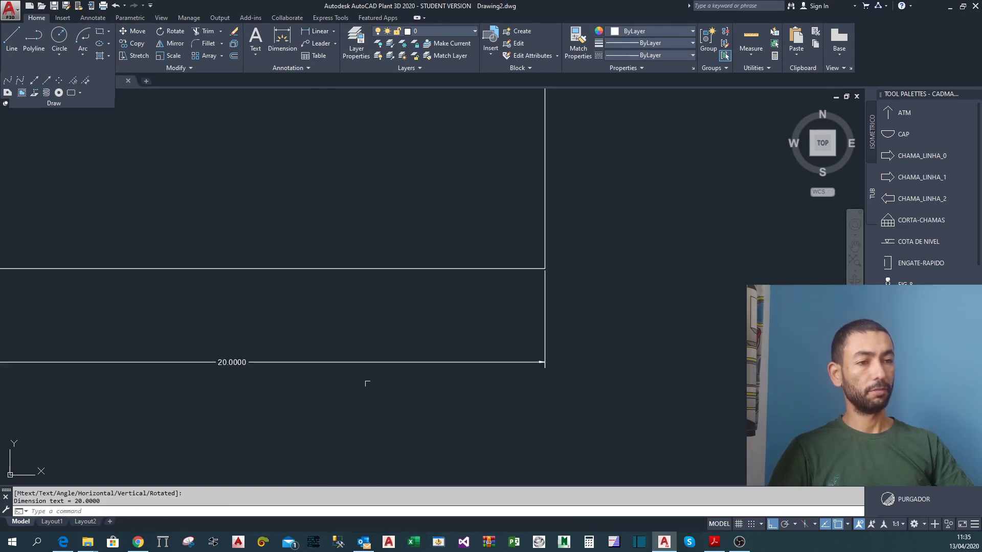
pyautogui.scroll(-3, 356, 398)
# Add a linear dimension to the rectangle's right edge by selecting the edge, placing it to the right of the rectangle.
pyautogui.press('Return')
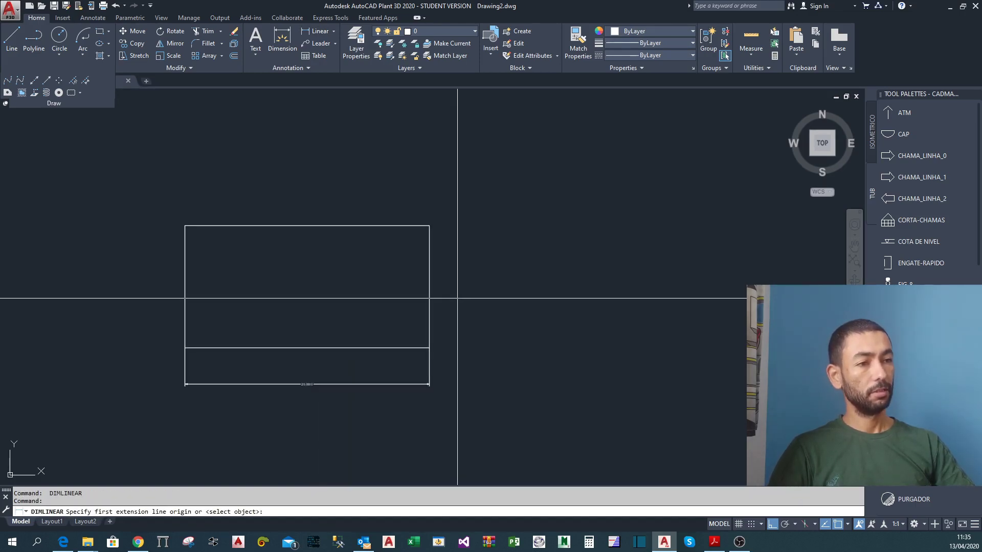
pyautogui.press('Return')
pyautogui.click(429, 307)
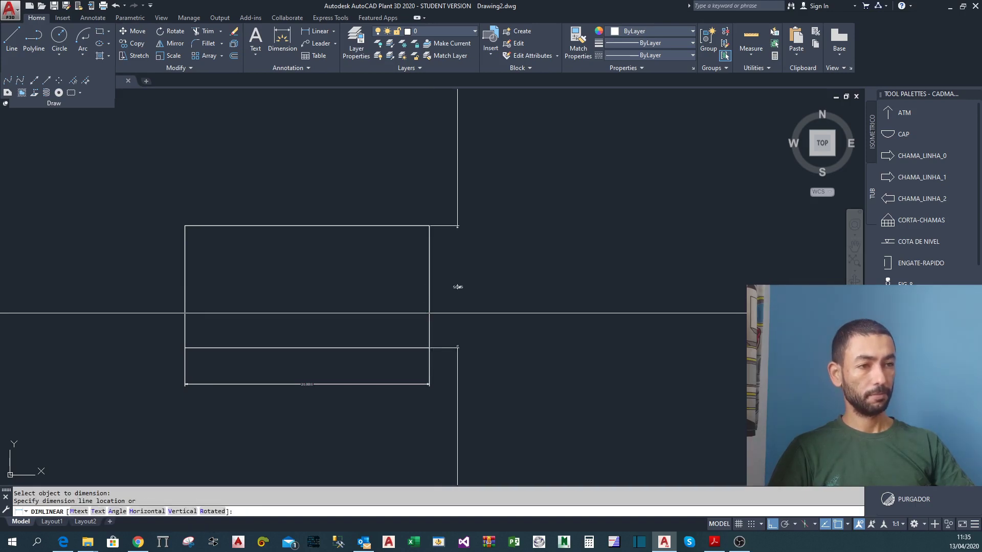
pyautogui.click(458, 287)
pyautogui.scroll(5, 457, 292)
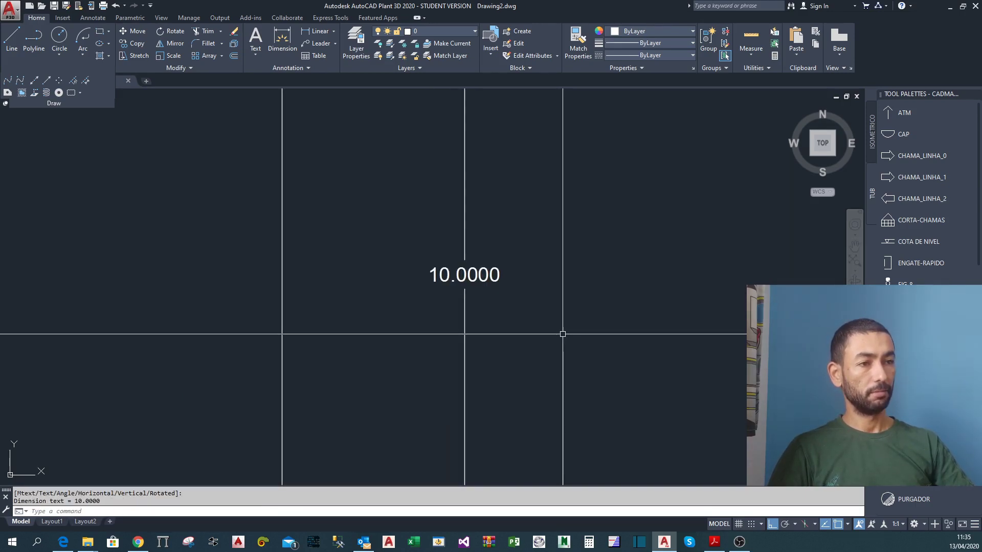
pyautogui.scroll(-5, 562, 334)
pyautogui.scroll(3, 357, 416)
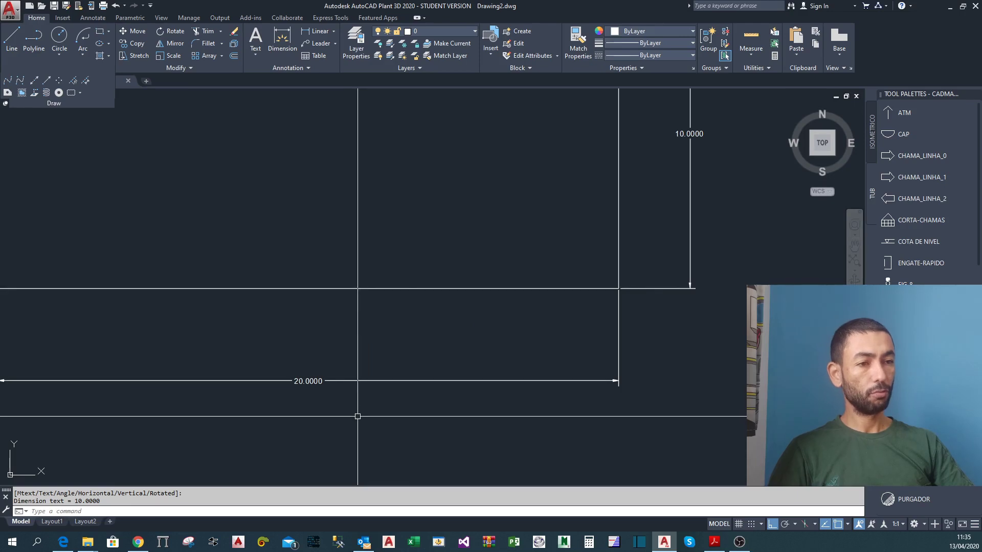
pyautogui.scroll(-4, 357, 416)
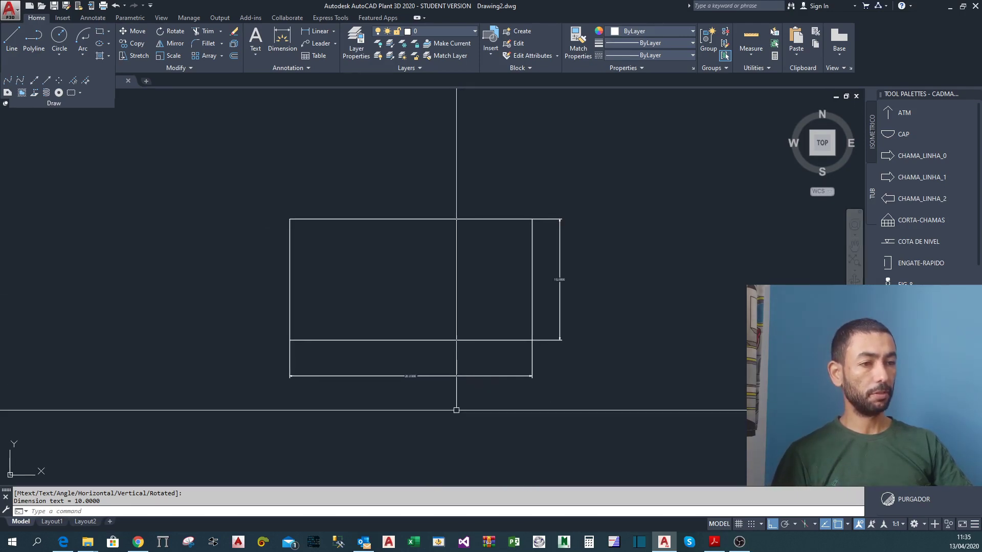
# Select the bottom and right linear dimensions of the rectangle with crossing windows.
pyautogui.scroll(3, 457, 411)
pyautogui.scroll(-2, 512, 335)
pyautogui.click(647, 350)
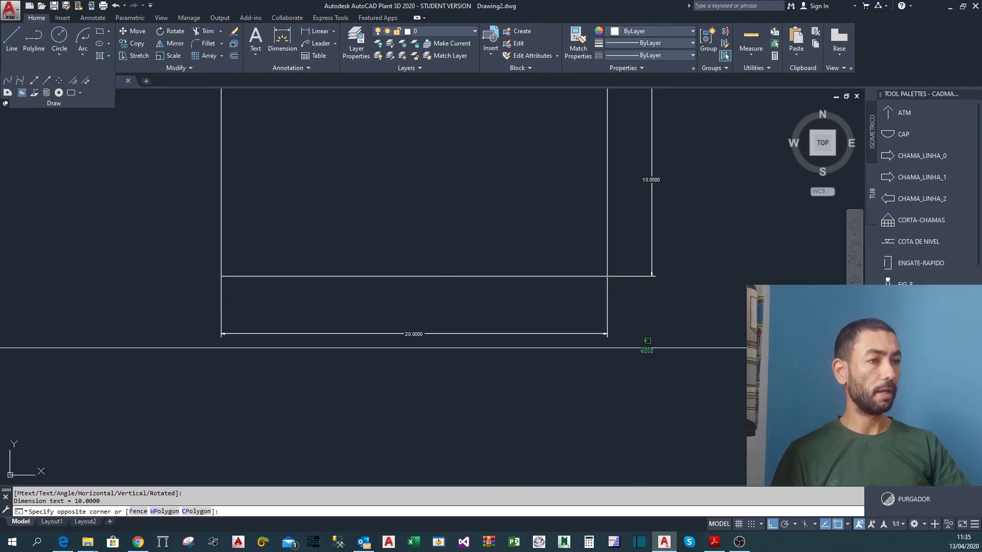
pyautogui.click(555, 322)
pyautogui.click(668, 290)
pyautogui.click(647, 258)
pyautogui.scroll(-3, 652, 259)
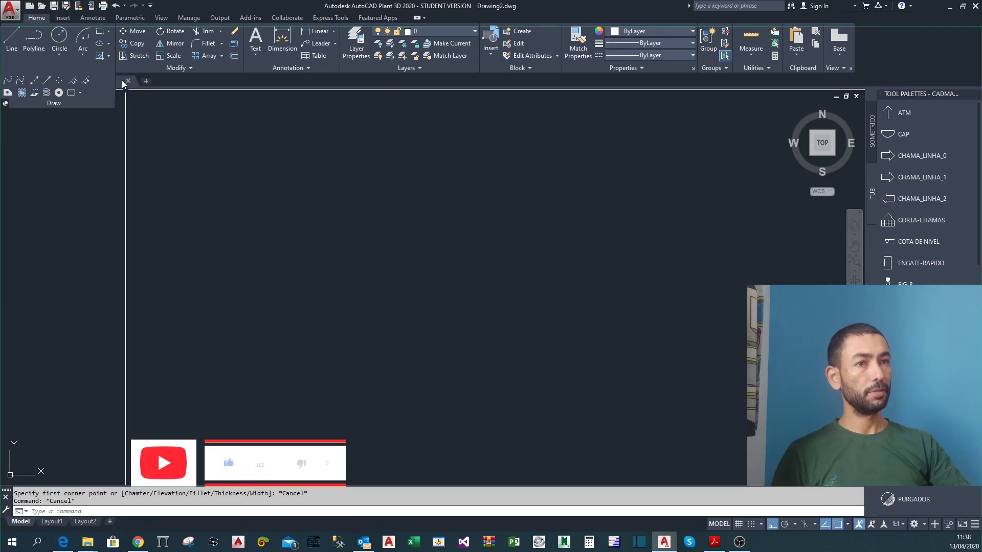
# Draw a six-sided polygon inscribed in a circle of radius 4, with its centre picked in the empty drawing area.
pyautogui.click(108, 31)
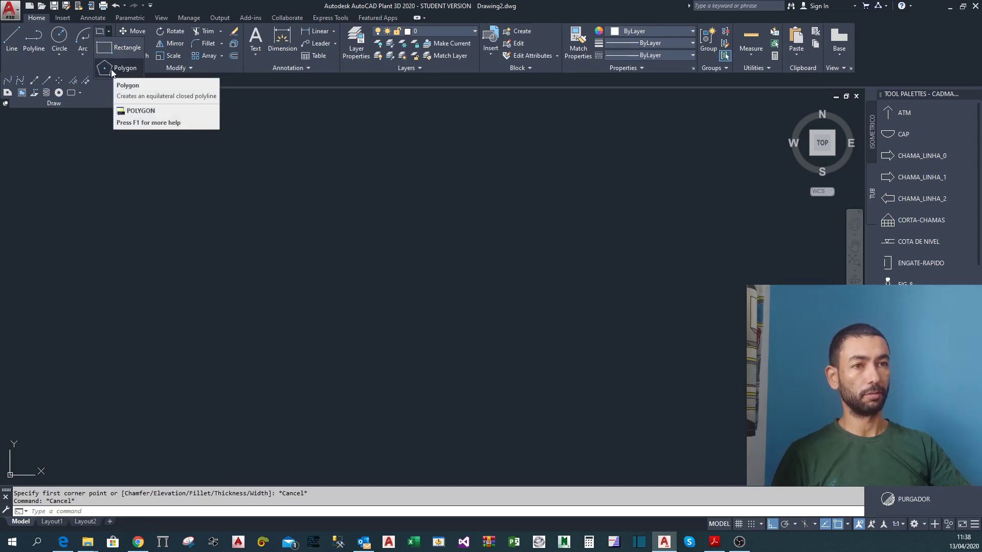
pyautogui.click(112, 70)
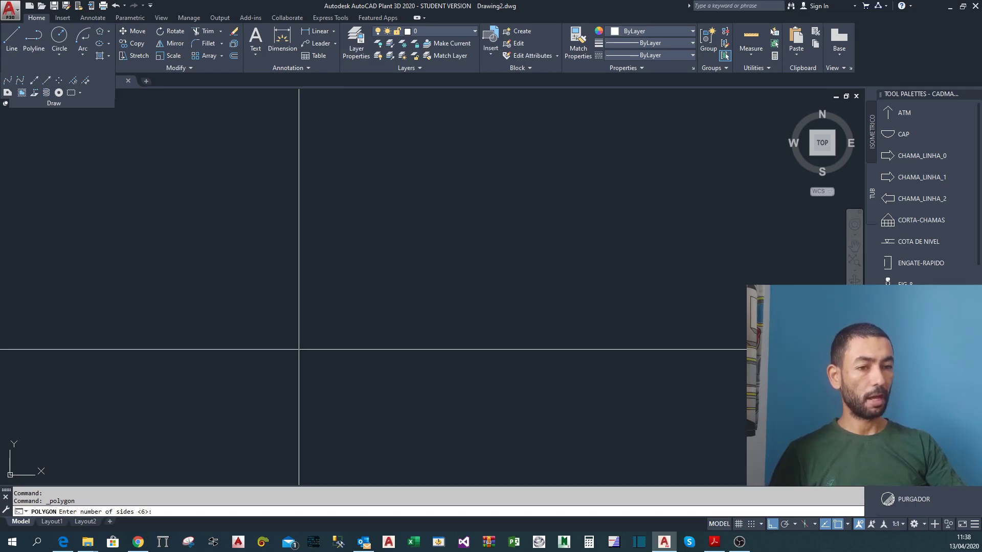
pyautogui.press('Return')
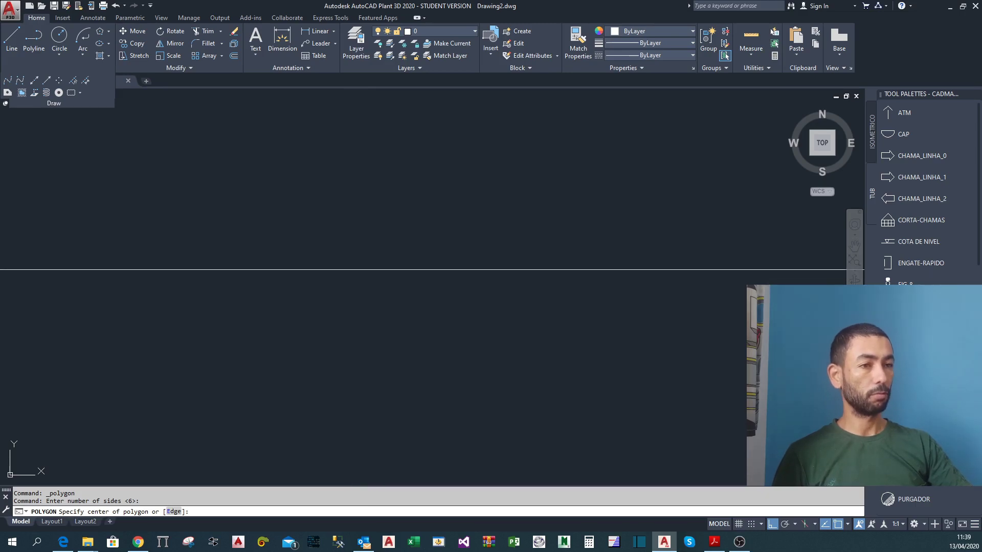
pyautogui.click(379, 277)
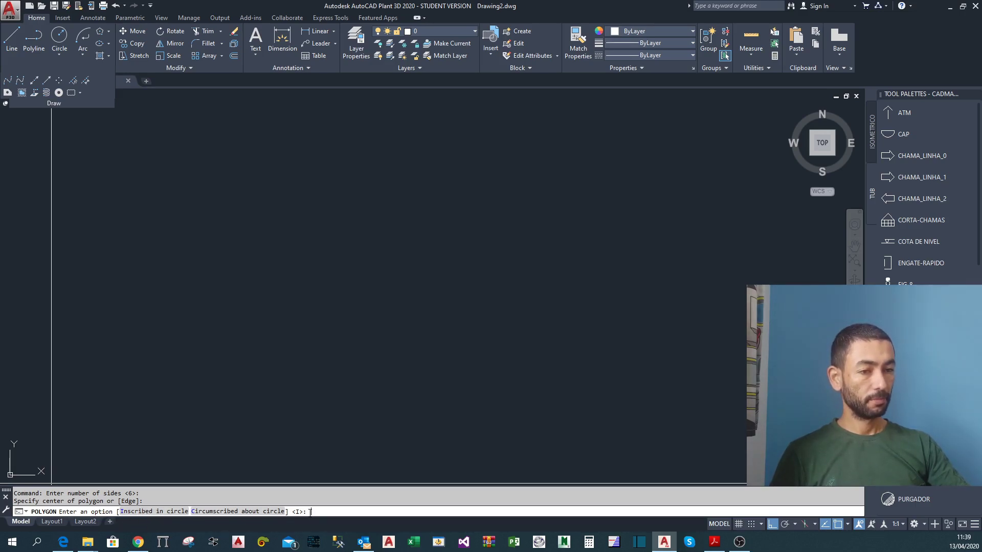
pyautogui.press('Return')
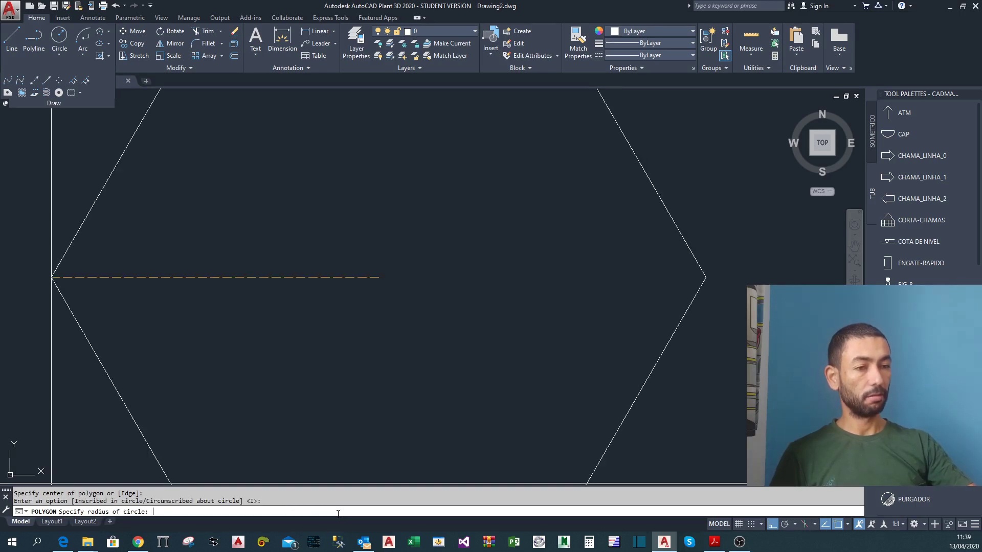
pyautogui.scroll(4, 442, 281)
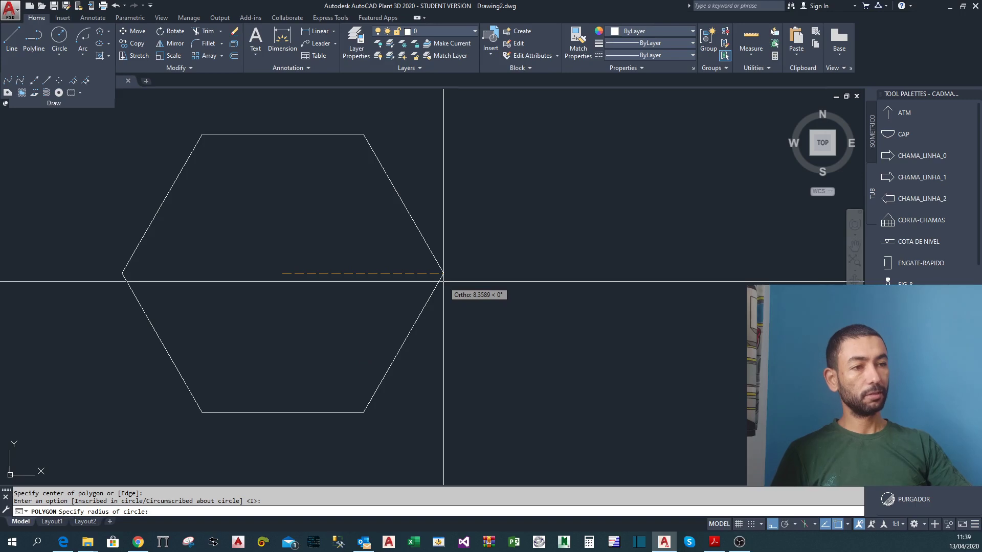
pyautogui.scroll(-5, 339, 267)
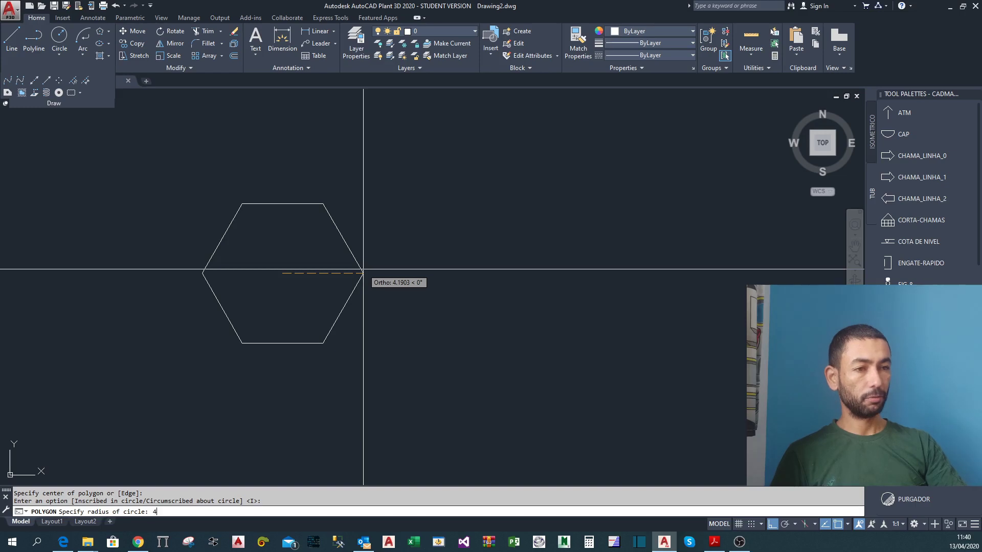
pyautogui.press('Return')
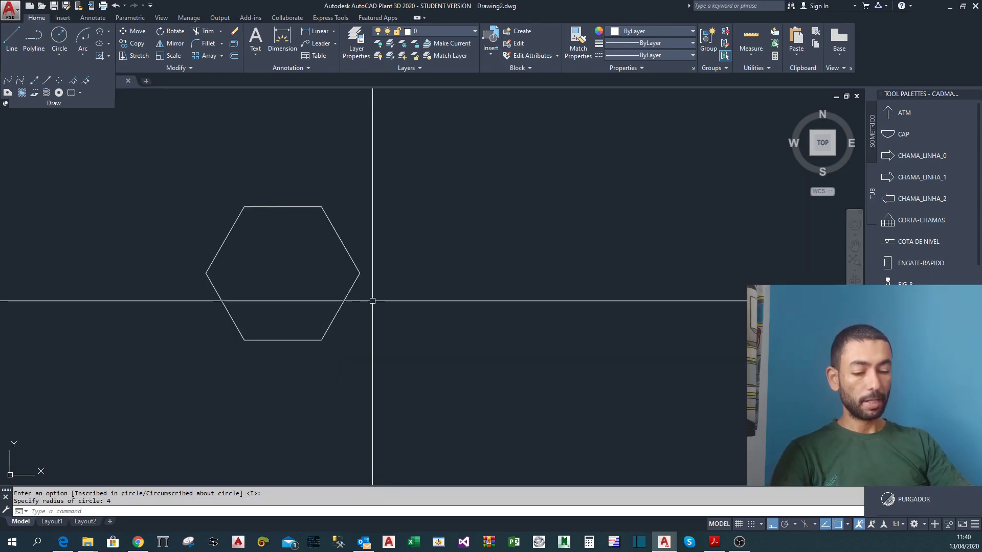
# Draw a horizontal line across the hexagon from its right vertex to its left vertex.
pyautogui.write('l')
pyautogui.press('Return')
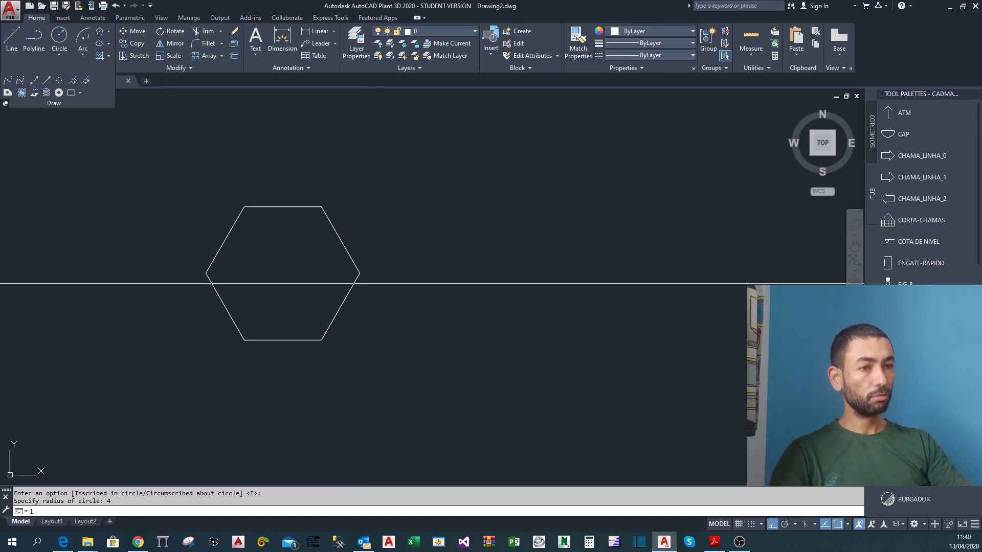
pyautogui.click(360, 273)
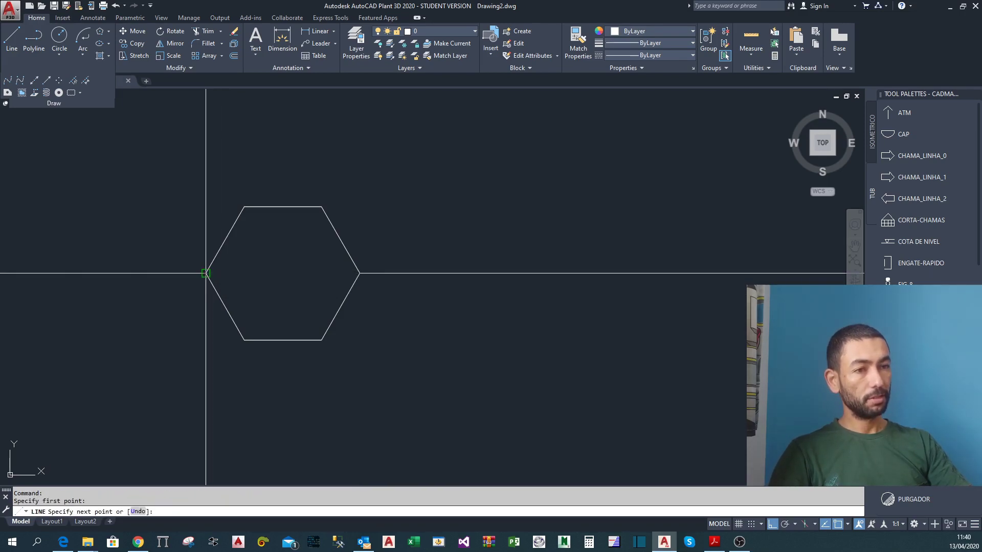
pyautogui.click(207, 273)
pyautogui.press('Return')
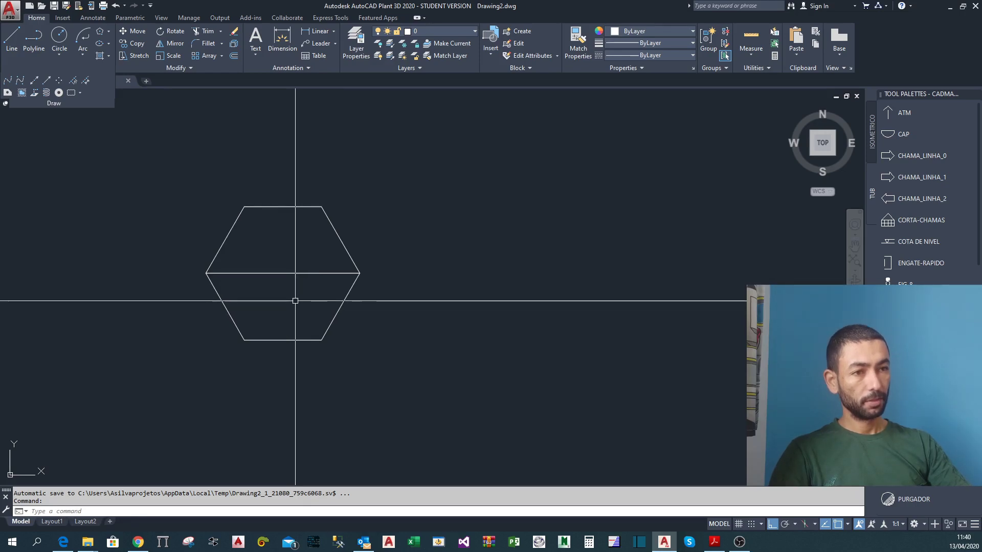
# Draw a circle centred on the diagonal line's midpoint and passing through the hexagon's right vertex.
pyautogui.click(271, 273)
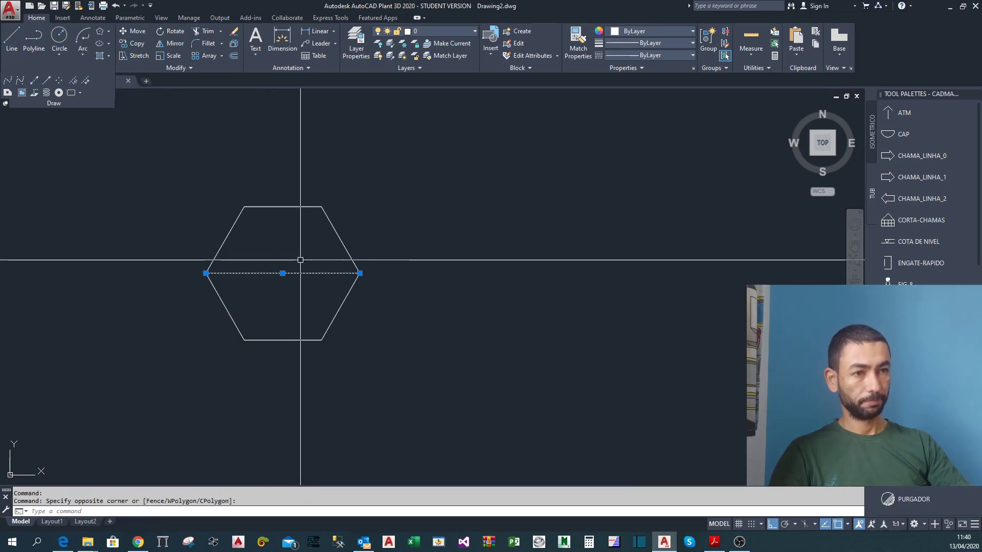
pyautogui.write('c')
pyautogui.press('Return')
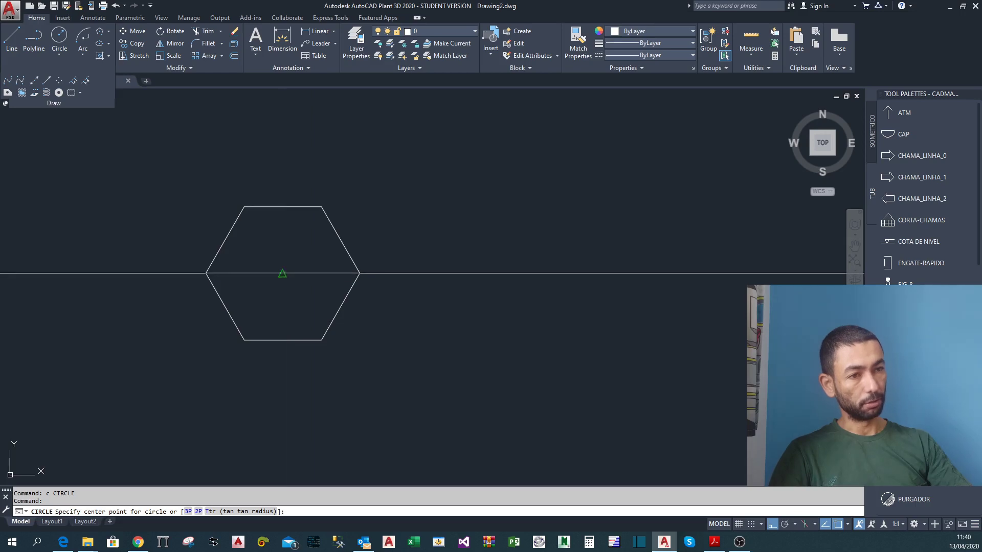
pyautogui.click(282, 273)
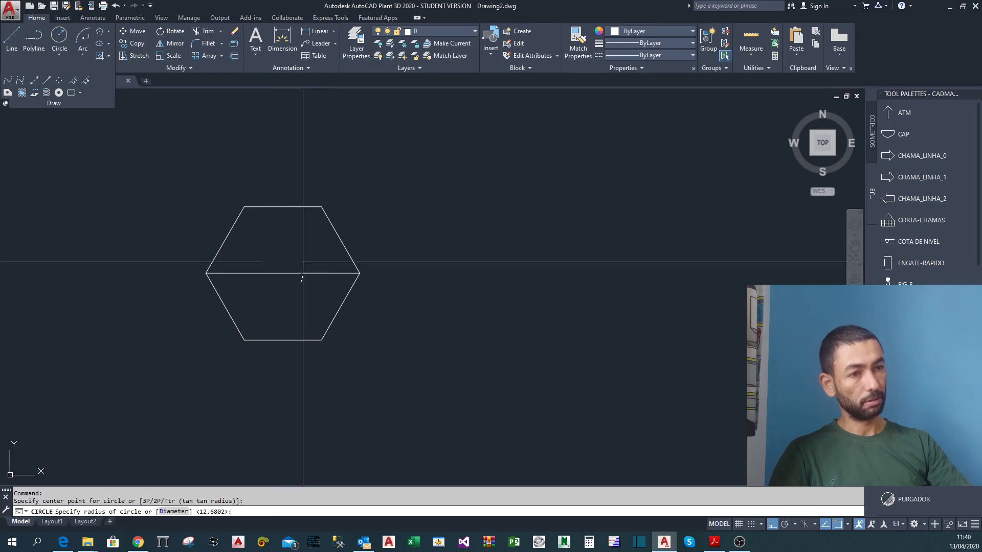
pyautogui.click(359, 274)
# Erase the horizontal diagonal line inside the hexagon.
pyautogui.click(241, 273)
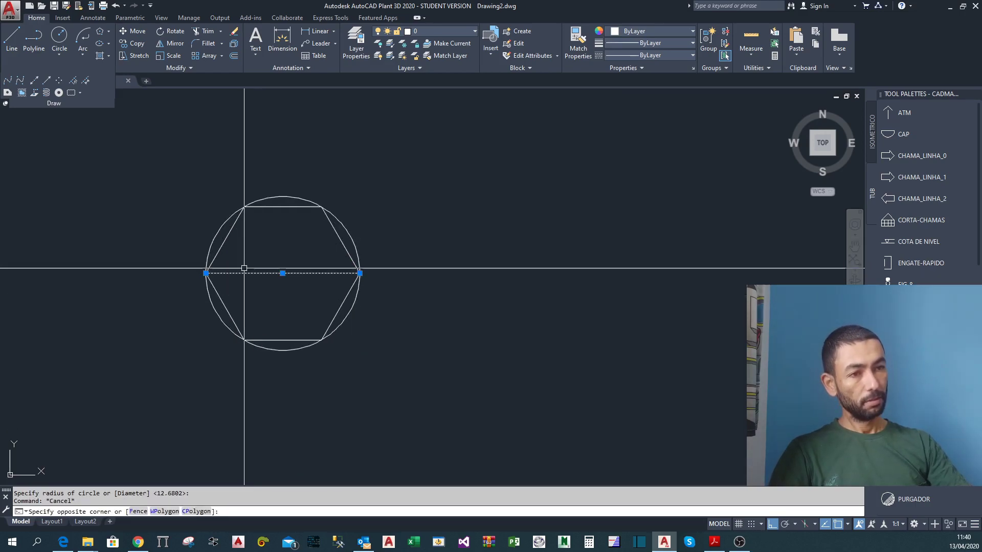
pyautogui.write('e')
pyautogui.press('Return')
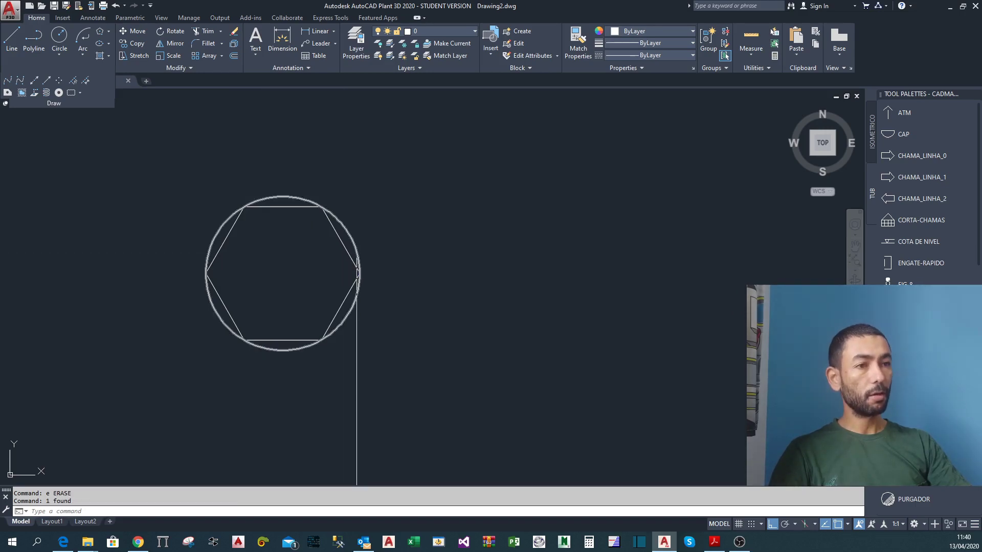
# Add a radius dimension to the circle around the hexagon, placing its text outside at the upper right.
pyautogui.write('dra')
pyautogui.press('Return')
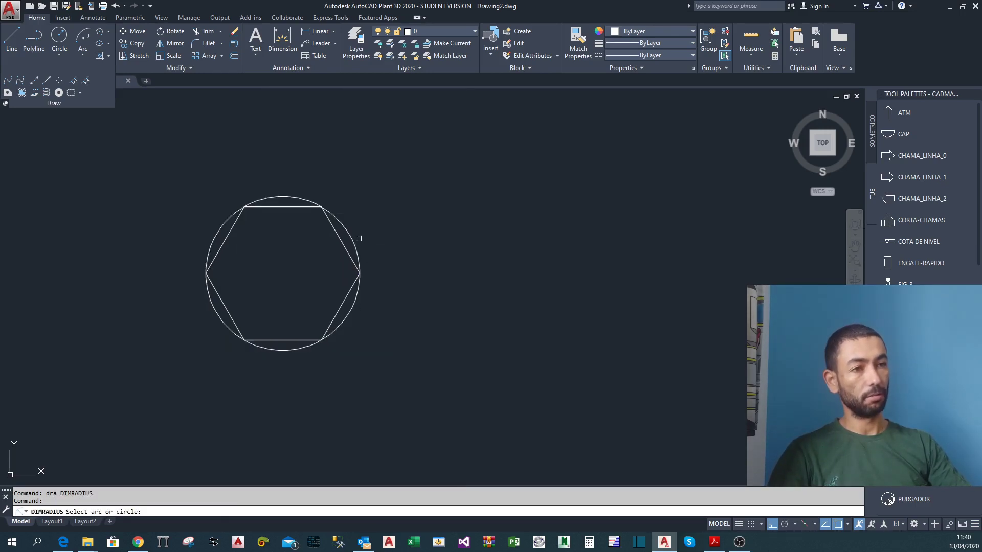
pyautogui.click(355, 242)
pyautogui.scroll(4, 377, 231)
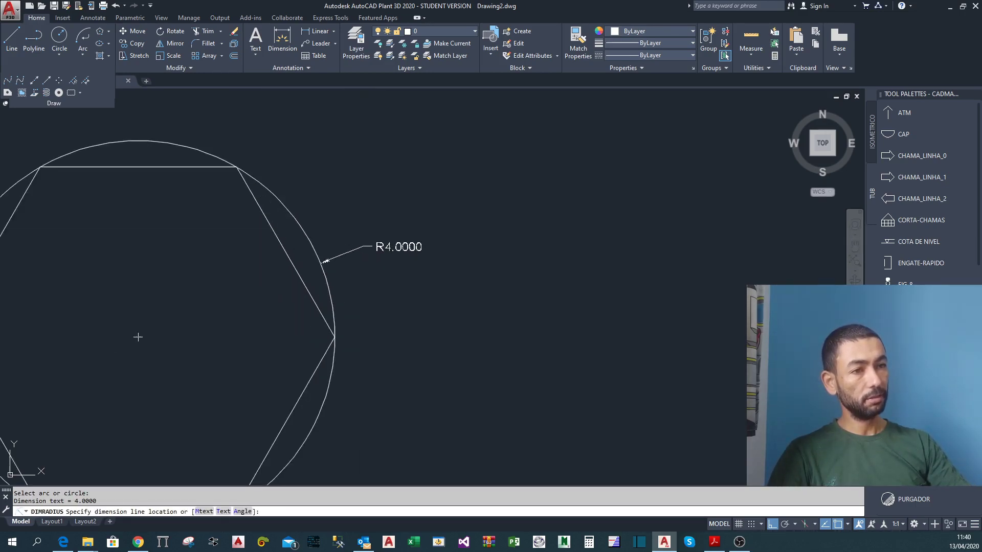
pyautogui.click(362, 247)
pyautogui.moveTo(353, 350); pyautogui.dragTo(503, 303, button='middle')
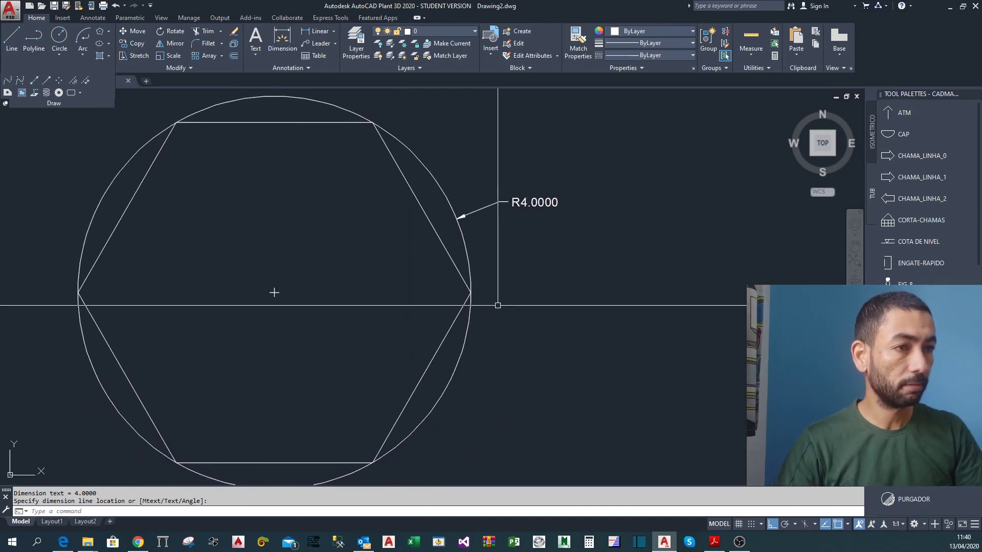
# Select the circle to examine how the inscribed hexagon's vertices relate to it.
pyautogui.click(474, 265)
pyautogui.click(466, 260)
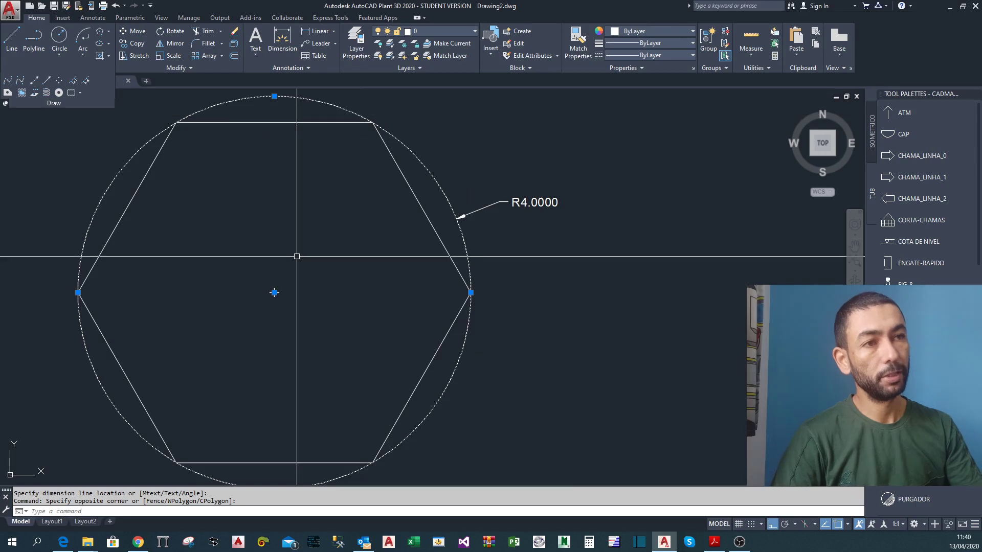
pyautogui.press('Escape')
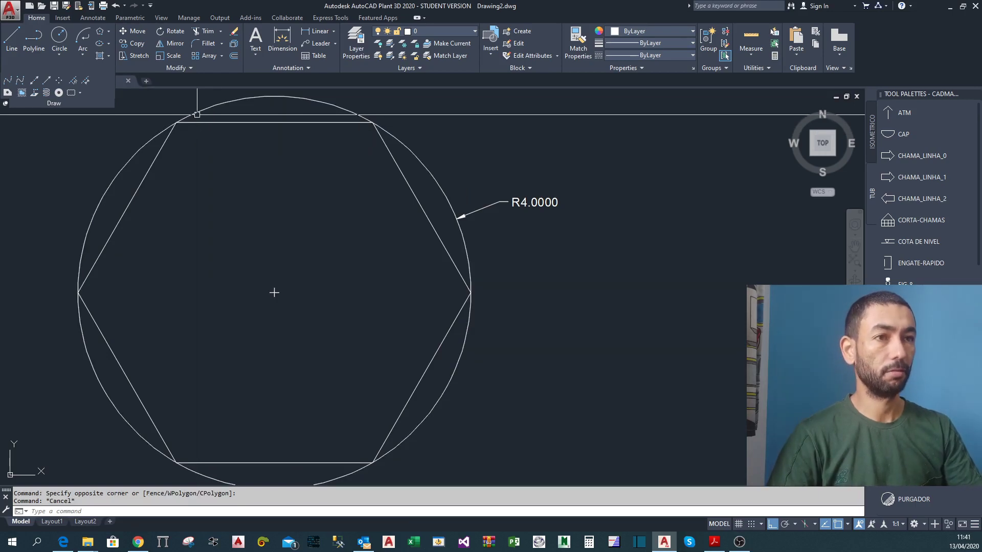
pyautogui.click(172, 126)
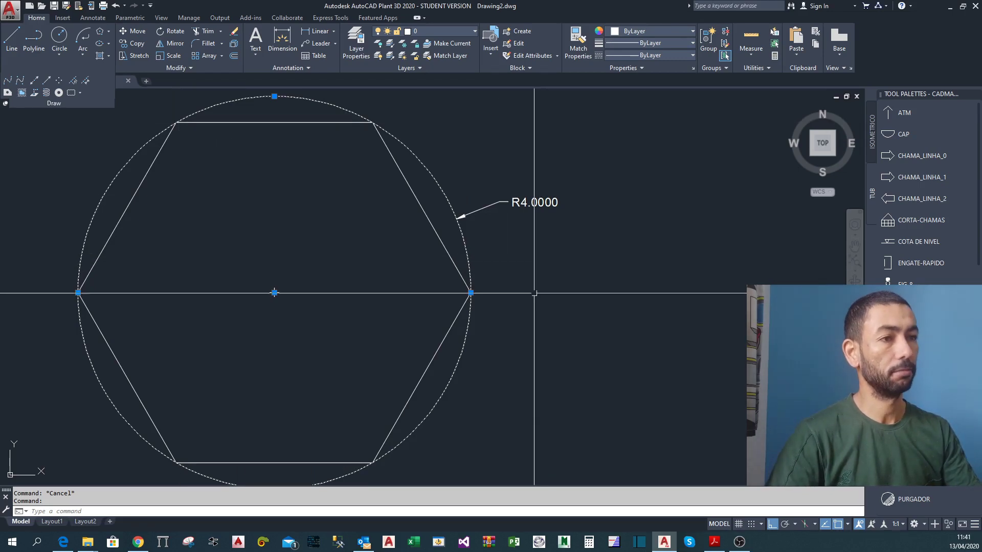
pyautogui.moveTo(537, 291); pyautogui.dragTo(598, 261, button='middle')
pyautogui.scroll(-2, 562, 289)
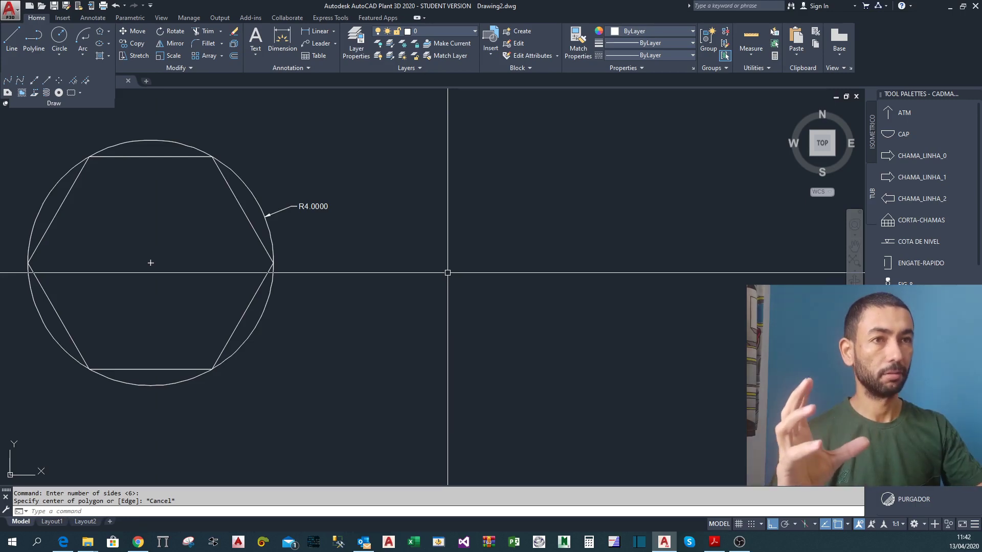
# Draw a second six-sided polygon to the right of the first, circumscribed about a circle of radius 4.
pyautogui.click(100, 33)
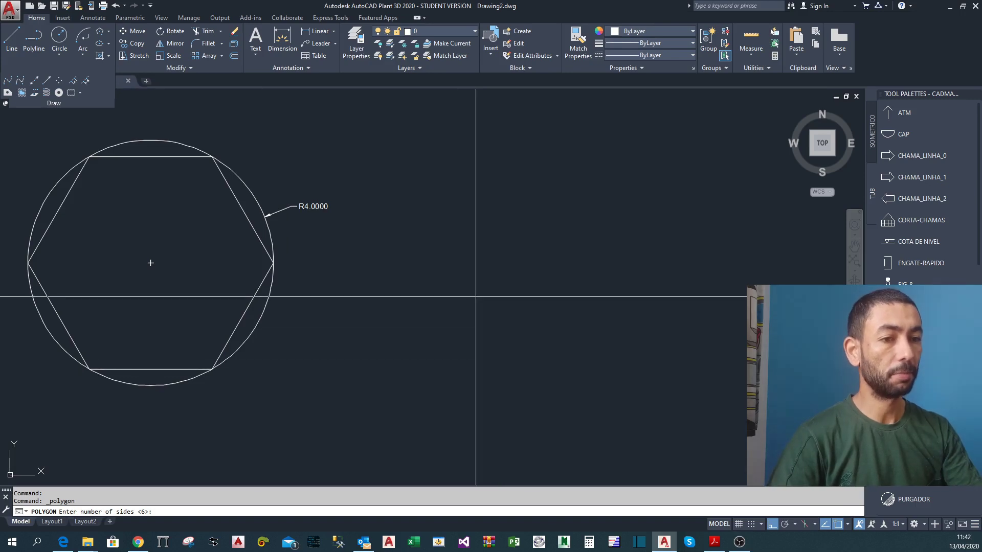
pyautogui.press('Return')
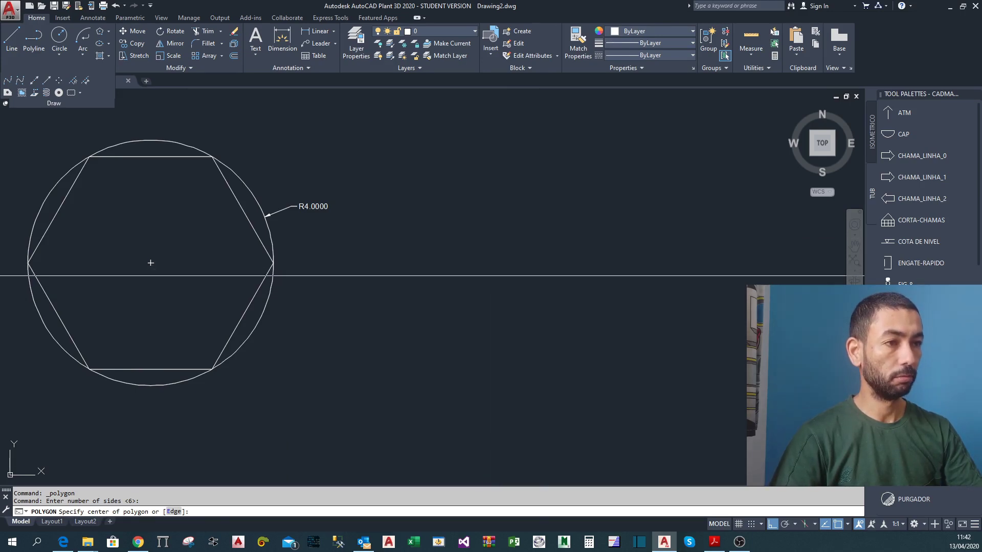
pyautogui.click(527, 275)
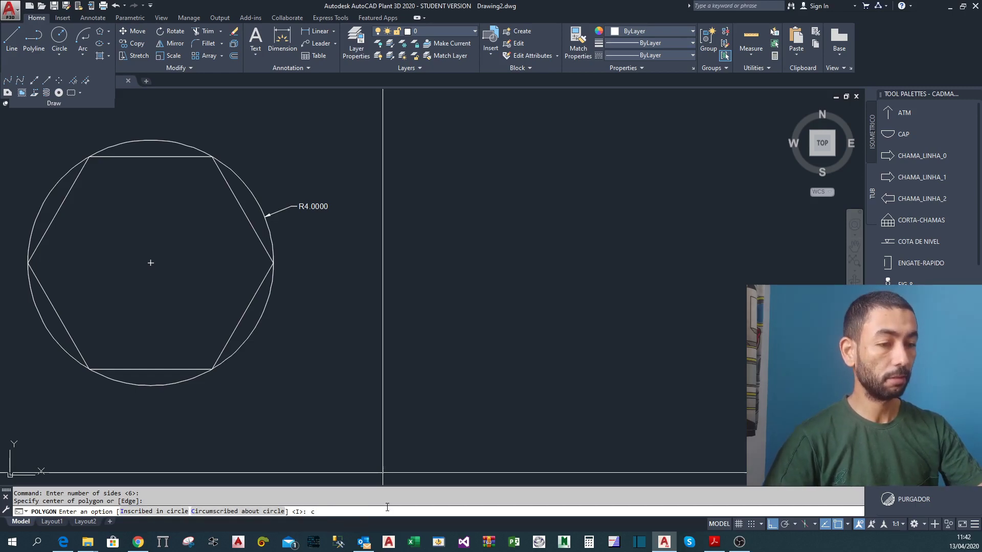
pyautogui.press('Return')
pyautogui.scroll(2, 524, 301)
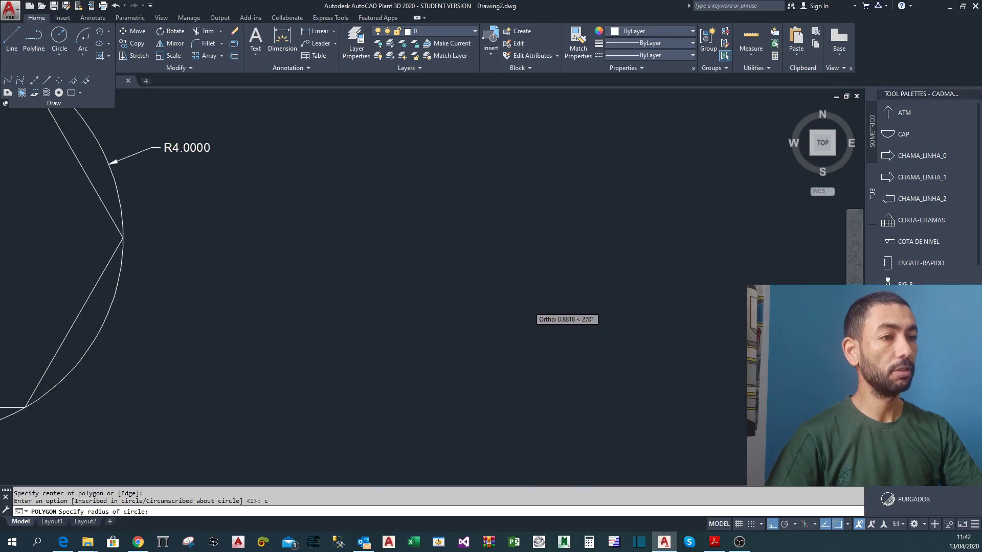
pyautogui.scroll(-2, 535, 309)
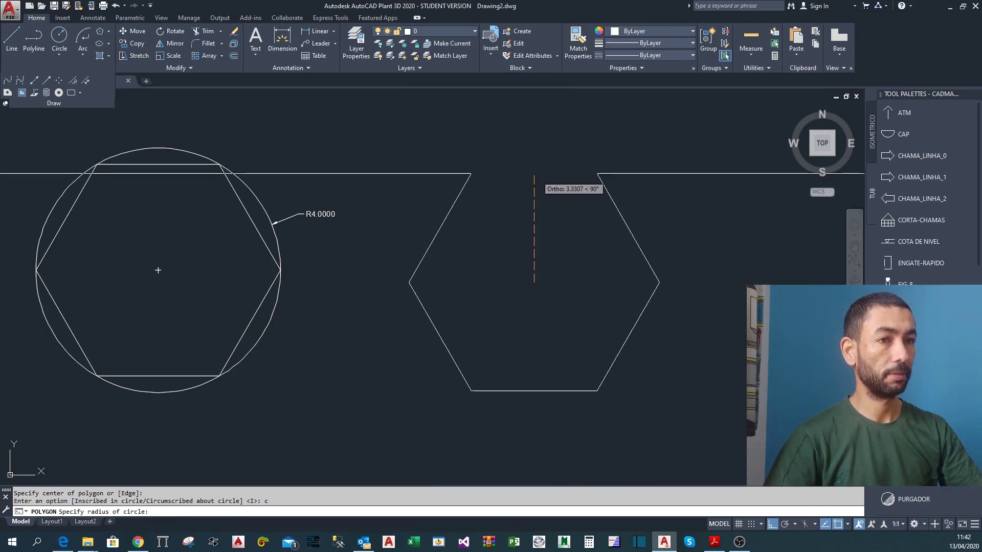
pyautogui.write('4')
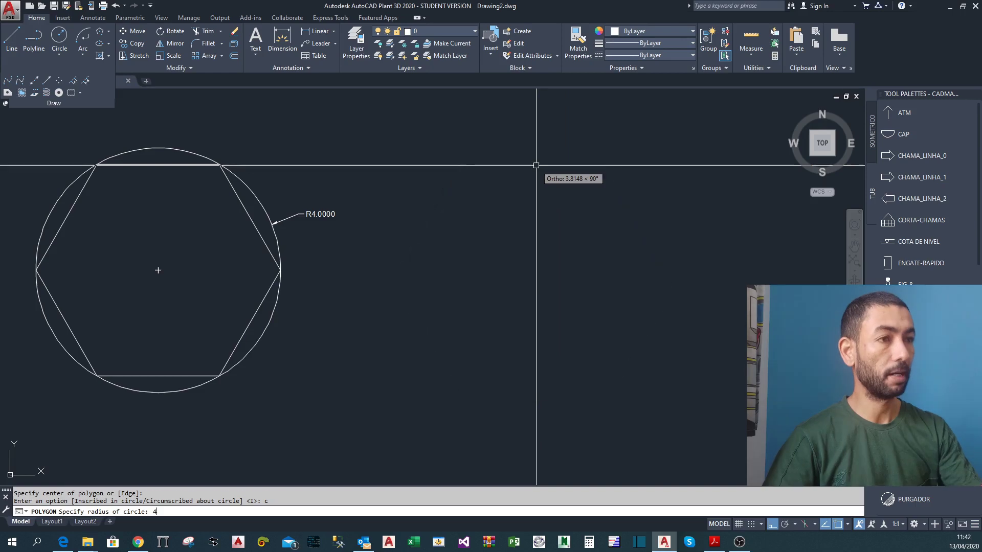
pyautogui.press('Return')
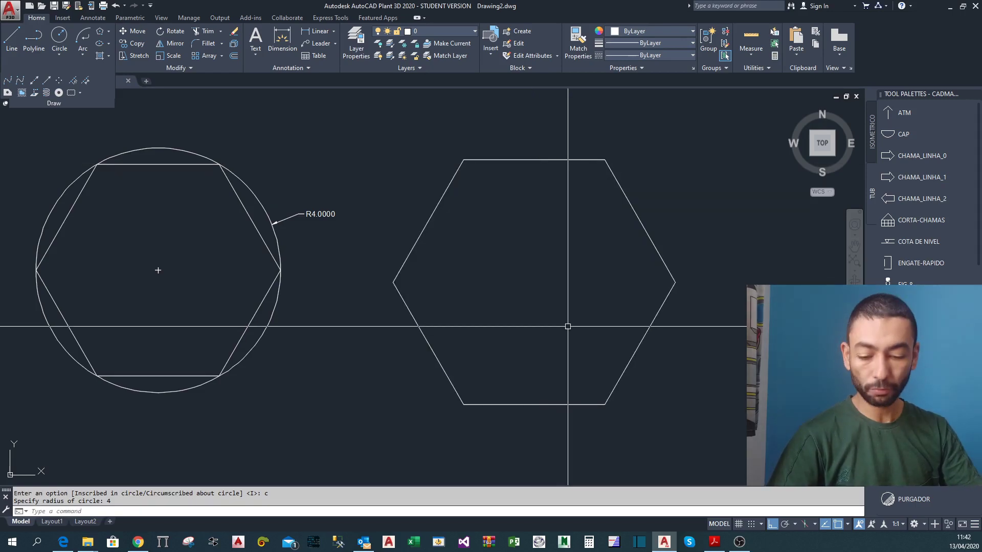
pyautogui.write('c')
pyautogui.press('Return')
pyautogui.press('Escape')
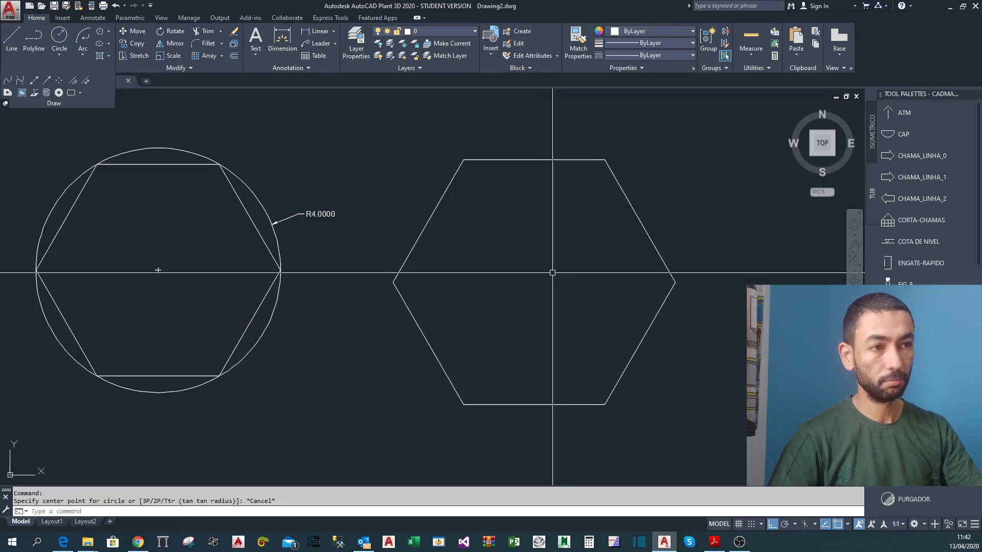
pyautogui.write('c')
pyautogui.press('Return')
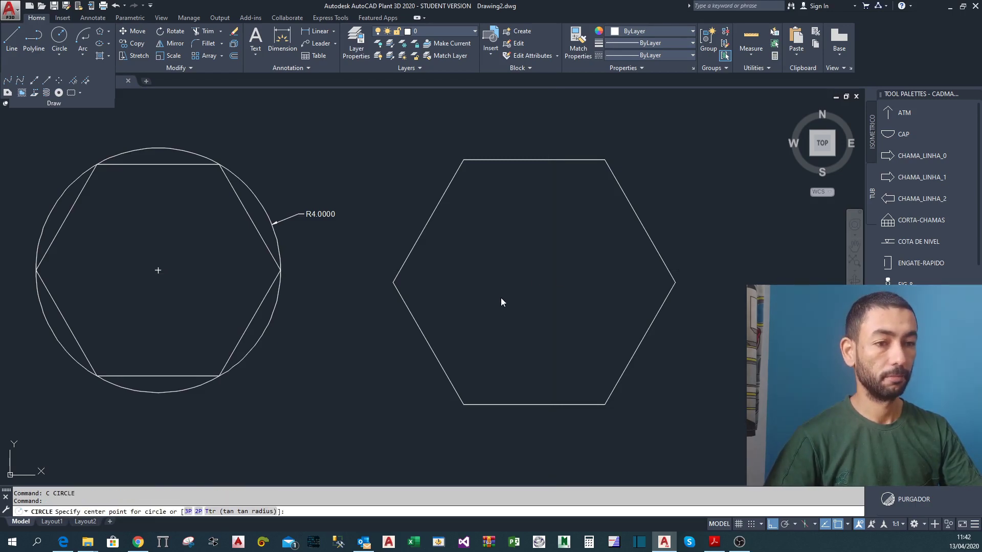
pyautogui.press('Escape')
pyautogui.click(495, 259)
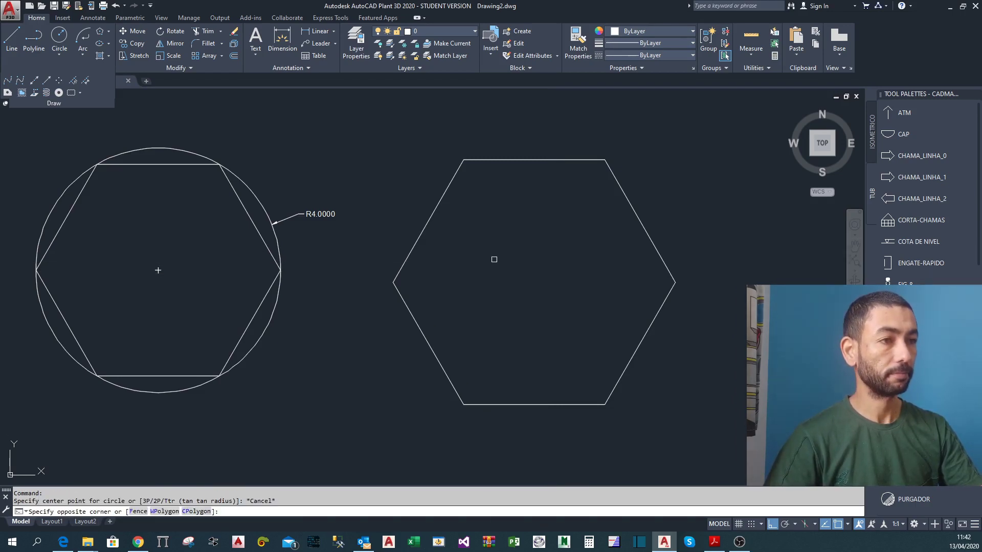
pyautogui.press('Escape')
pyautogui.press('Escape')
# Draw a circle of radius 4 inside the second hexagon, centred midway between its two opposite side vertices.
pyautogui.write('c')
pyautogui.press('Return')
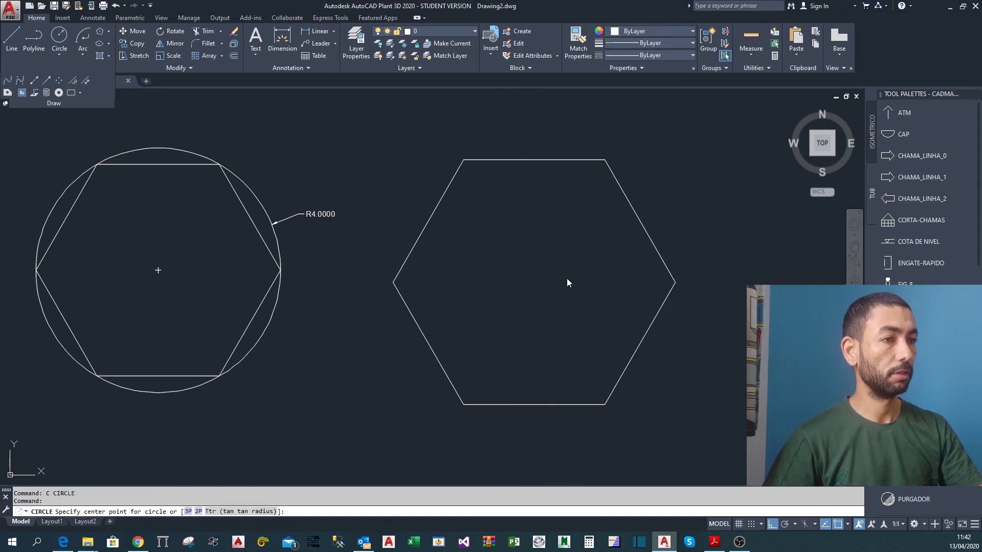
pyautogui.keyDown('shift'); pyautogui.rightClick(567, 278); pyautogui.keyUp('shift')
pyautogui.click(614, 50)
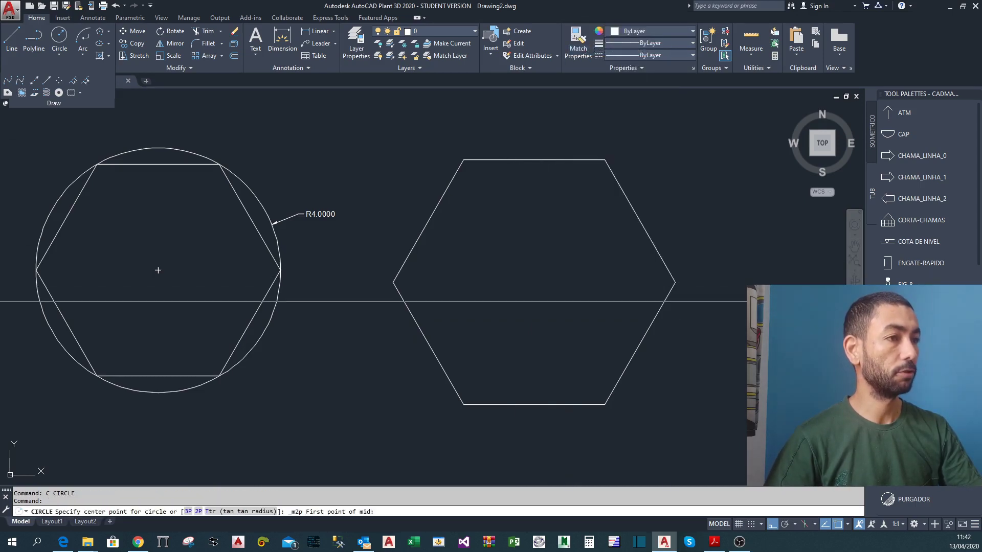
pyautogui.click(675, 283)
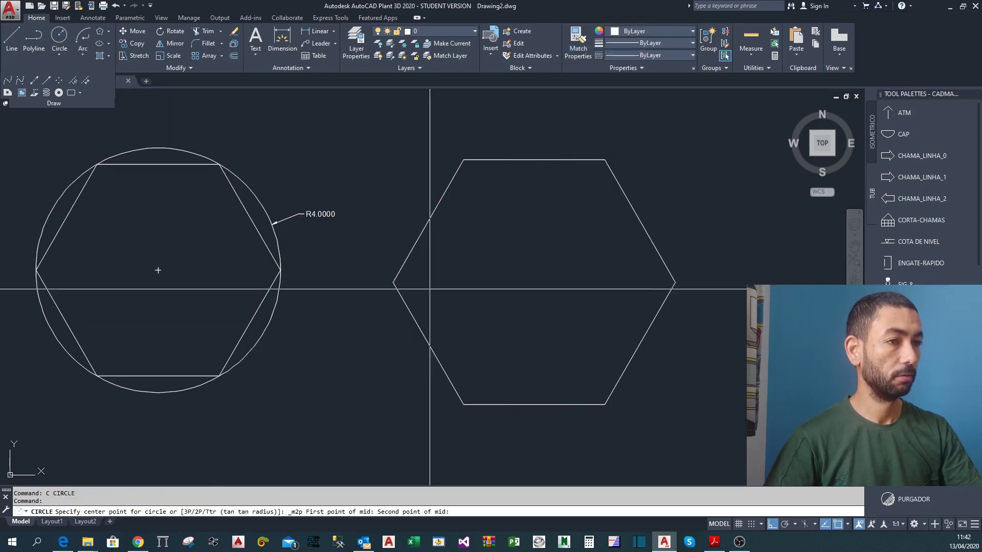
pyautogui.click(393, 282)
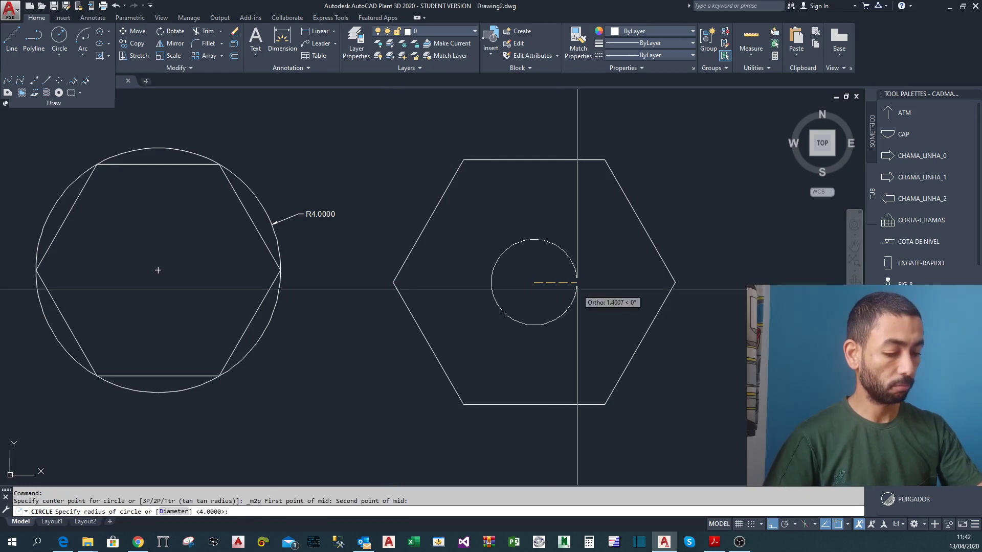
pyautogui.write('4')
pyautogui.press('Return')
pyautogui.scroll(-2, 645, 334)
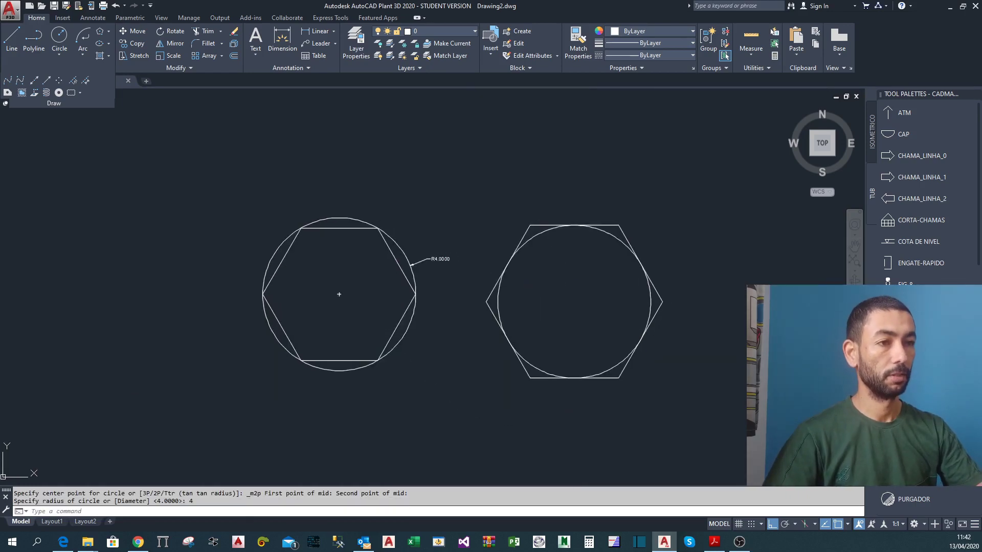
# Add a radius dimension to the circle inside the second hexagon, placing its text outside at the upper left.
pyautogui.write('DA')
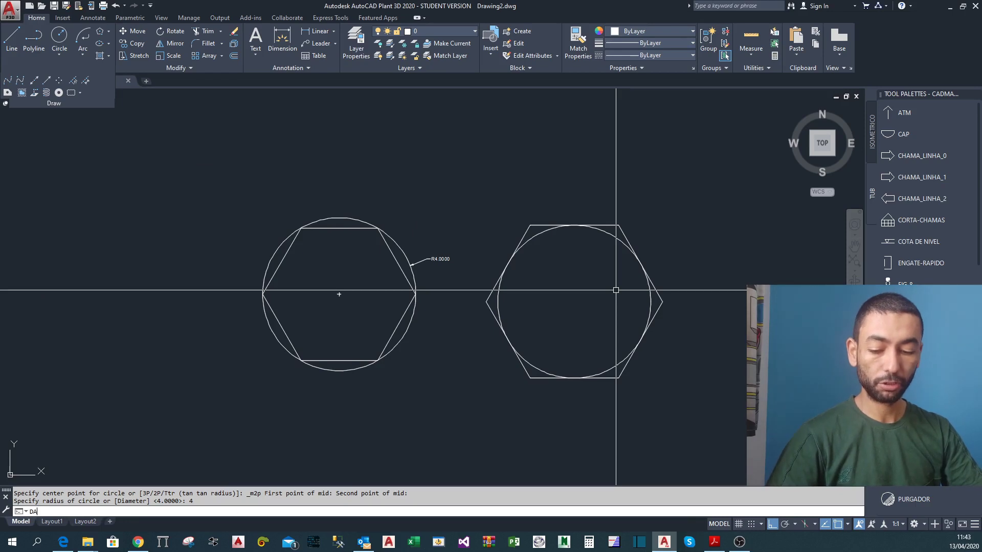
pyautogui.press('Escape')
pyautogui.write('DRA')
pyautogui.press('Return')
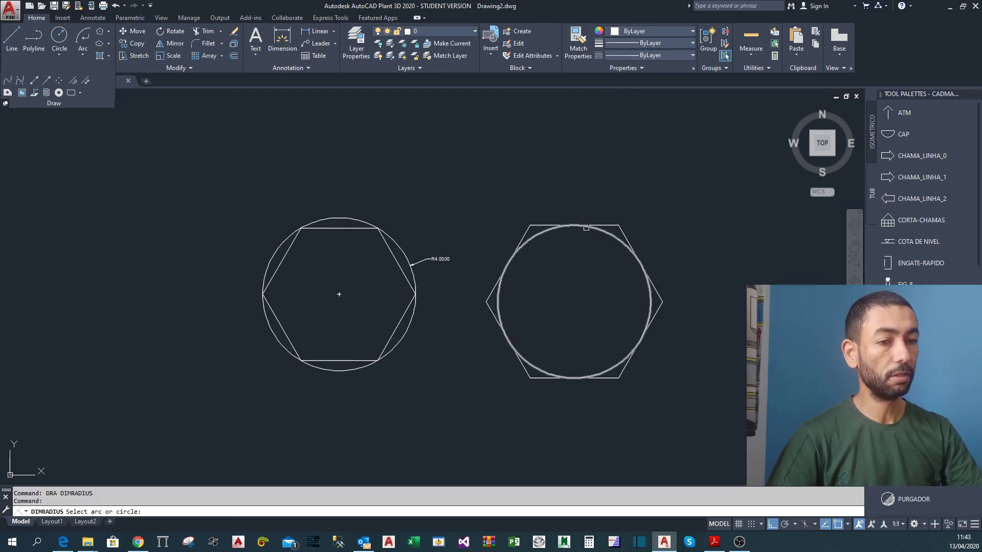
pyautogui.click(527, 241)
pyautogui.scroll(4, 481, 250)
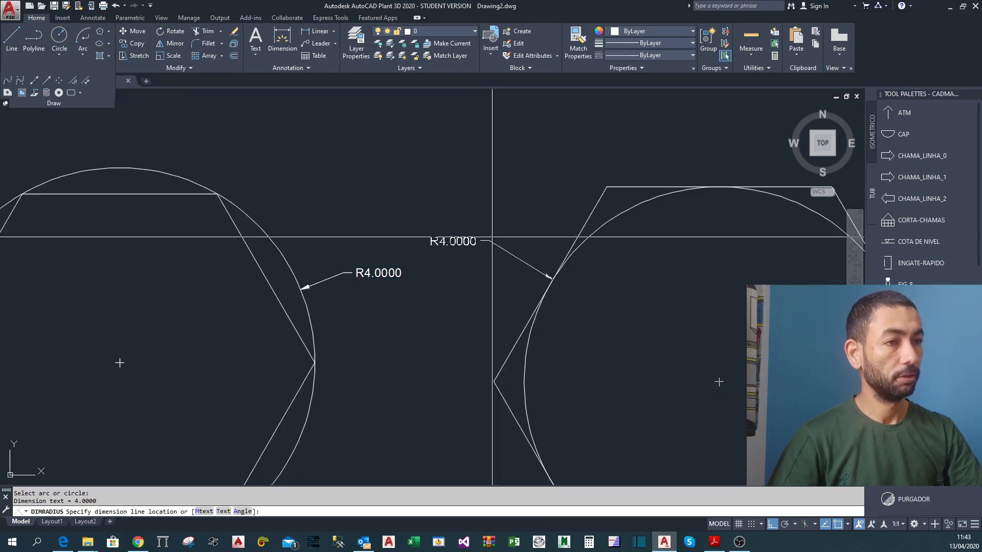
pyautogui.click(495, 235)
pyautogui.scroll(-5, 588, 312)
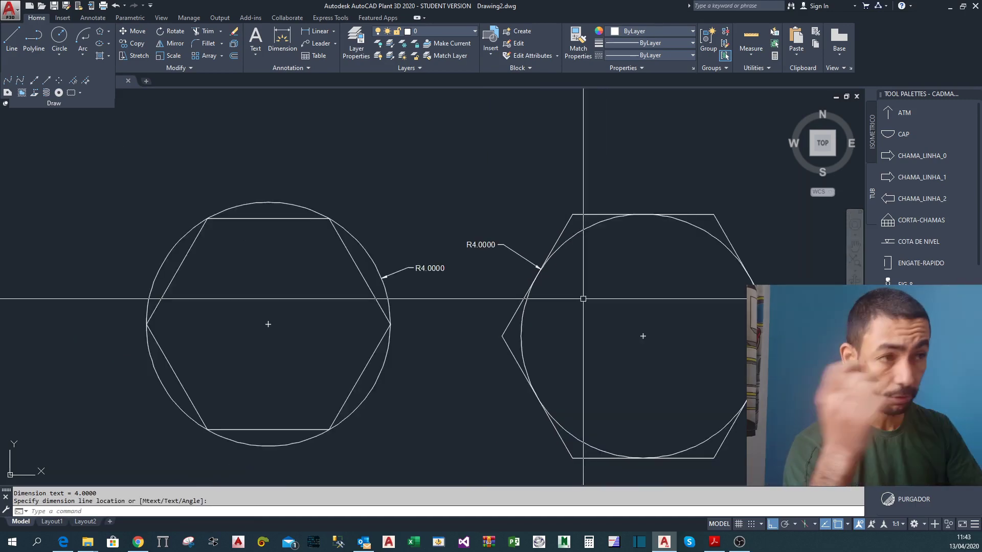
pyautogui.moveTo(585, 309); pyautogui.dragTo(529, 309, button='middle')
pyautogui.scroll(2, 548, 302)
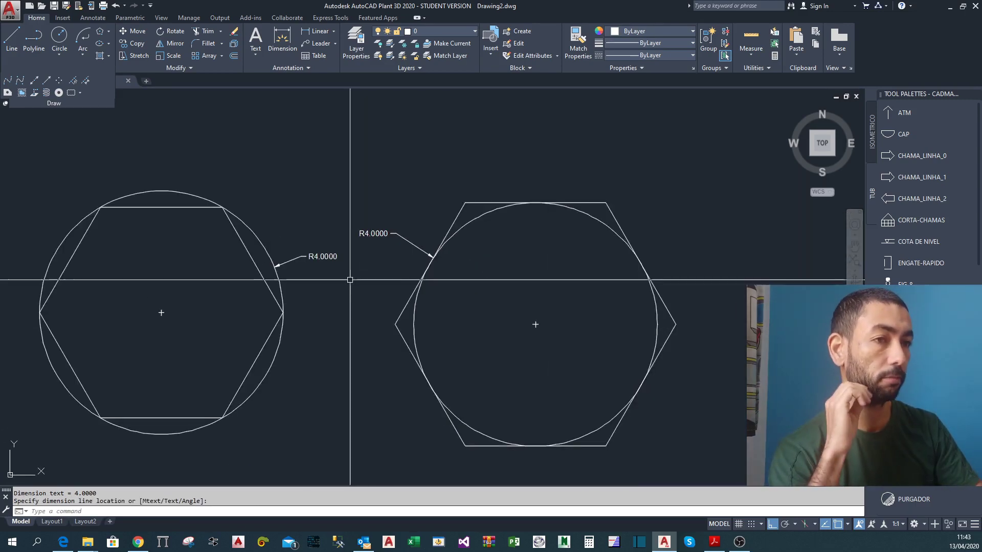
# Select the first circle and each hexagon in turn to compare the inscribed and circumscribed hexagons against their radius 4 circles.
pyautogui.click(246, 227)
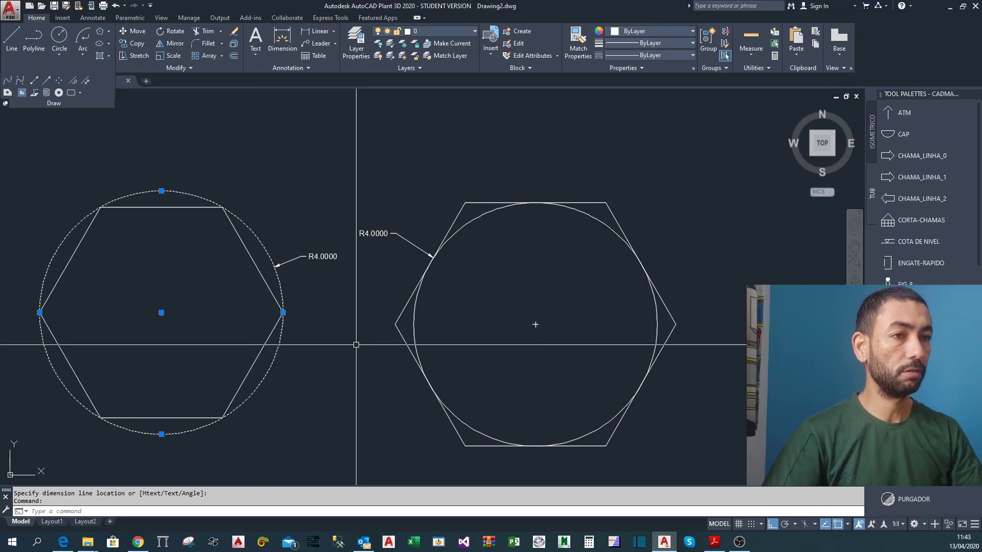
pyautogui.moveTo(374, 344); pyautogui.dragTo(412, 332, button='middle')
pyautogui.press('Escape')
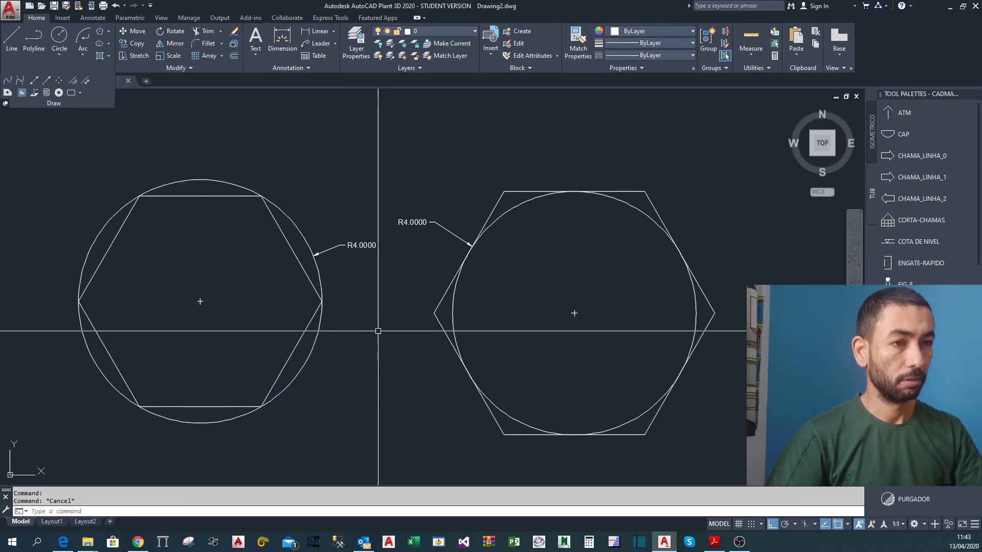
pyautogui.click(288, 242)
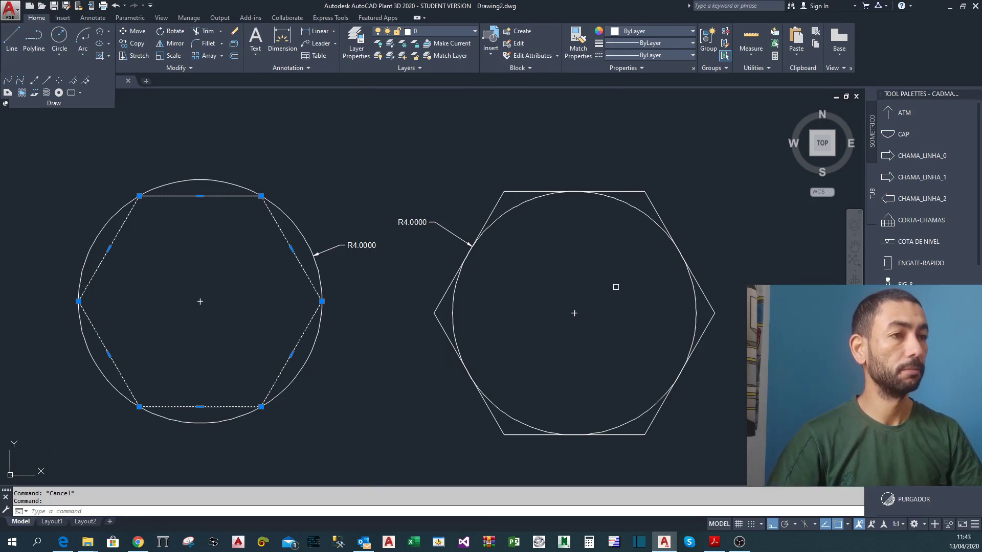
pyautogui.moveTo(616, 285); pyautogui.dragTo(575, 263, button='middle')
pyautogui.press('Escape')
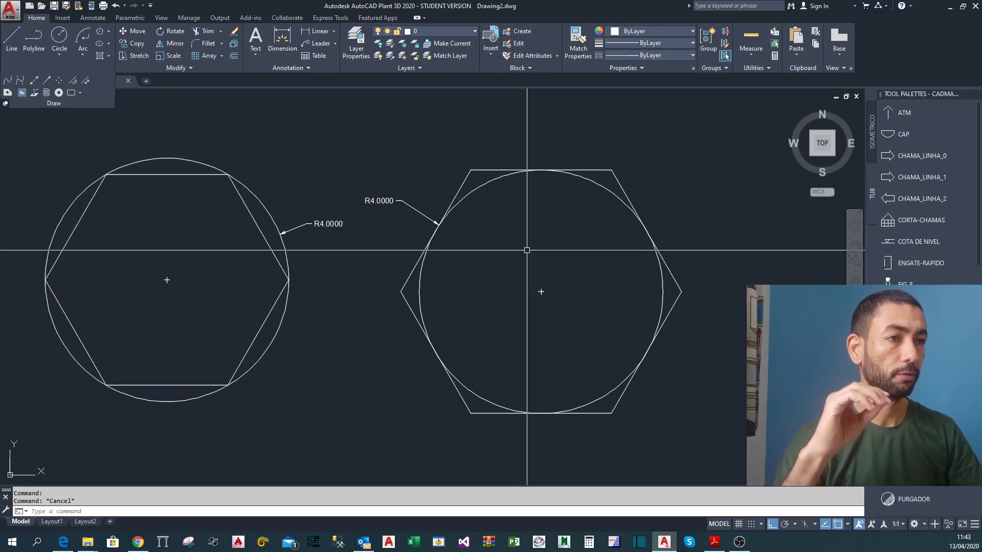
pyautogui.click(470, 170)
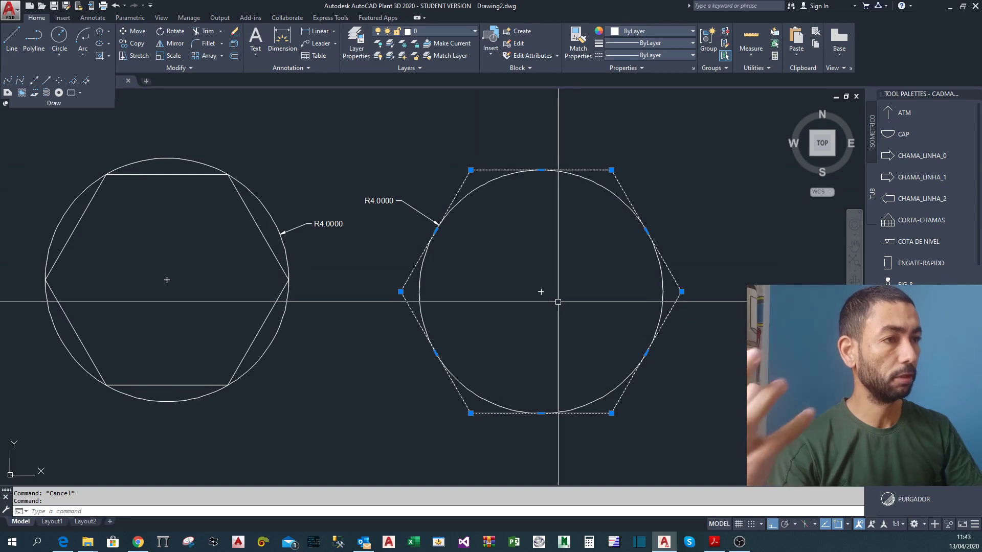
pyautogui.moveTo(550, 302); pyautogui.dragTo(619, 319, button='middle')
pyautogui.press('Escape')
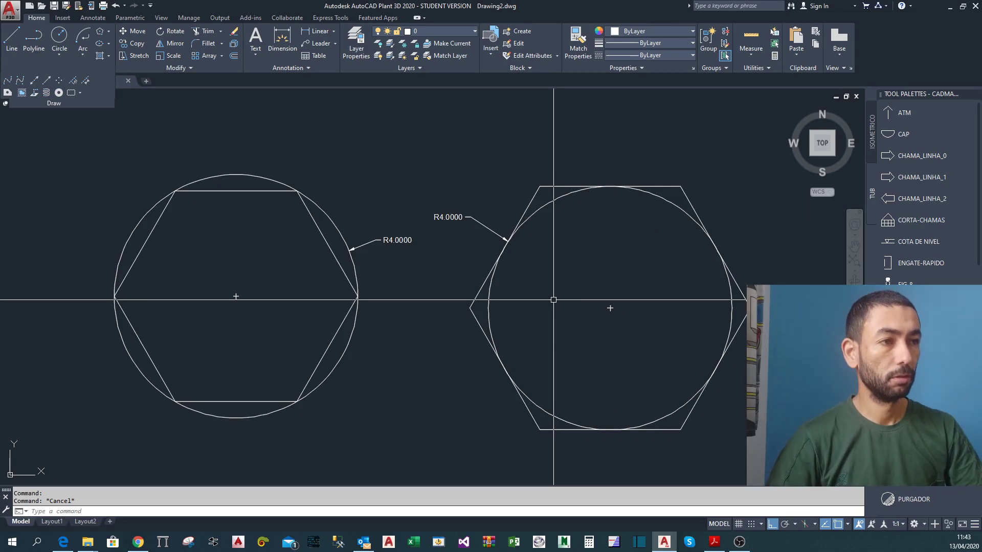
# Erase both hexagons together with their circles and radius dimensions.
pyautogui.scroll(-1, 548, 318)
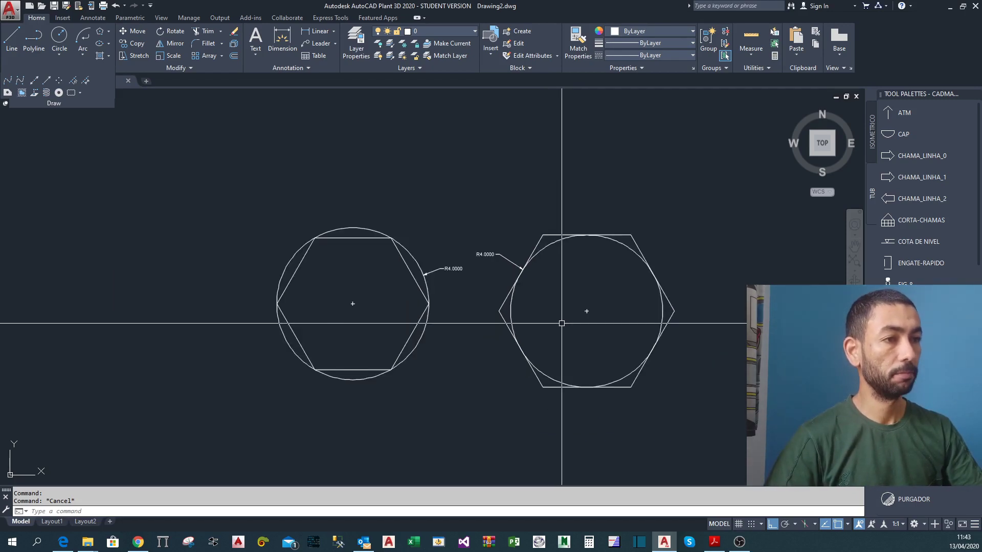
pyautogui.click(560, 339)
pyautogui.click(373, 216)
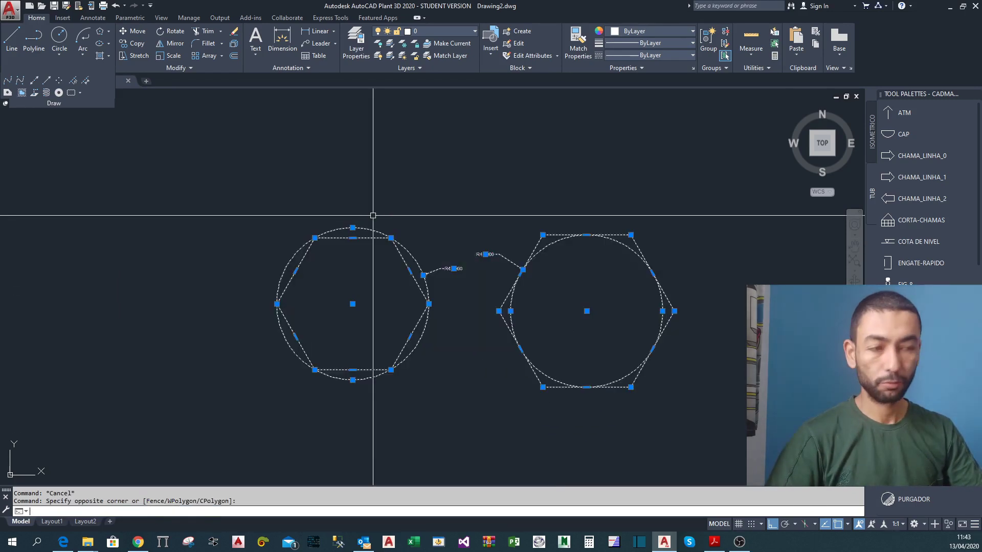
pyautogui.write('e')
pyautogui.press('Return')
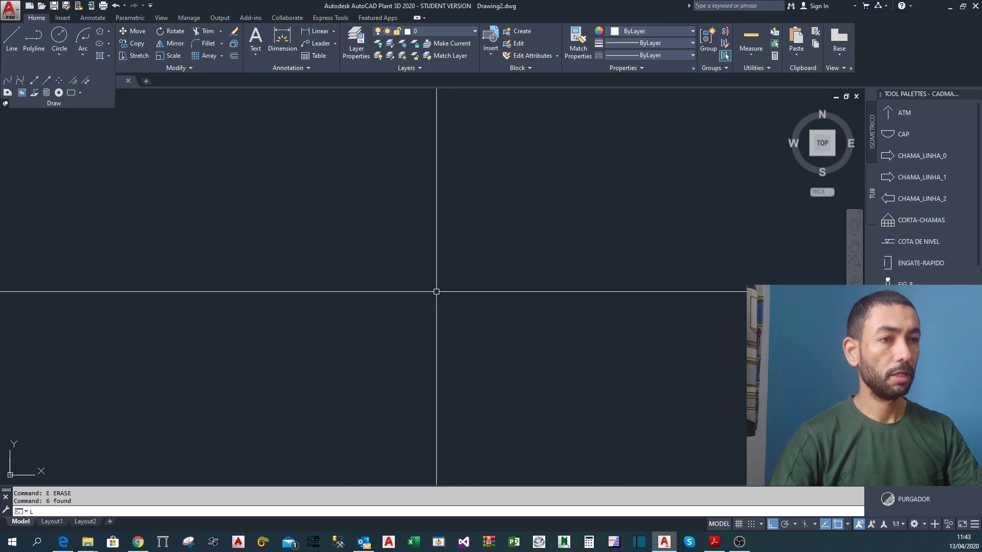
# Draw a horizontal line 15 units long in the empty drawing area.
pyautogui.press('Return')
pyautogui.click(240, 300)
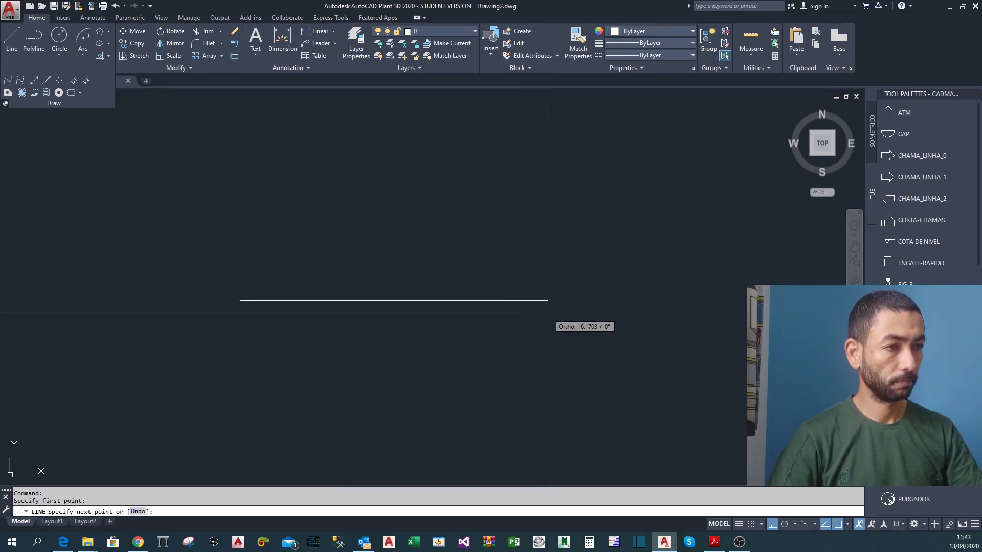
pyautogui.write('1')
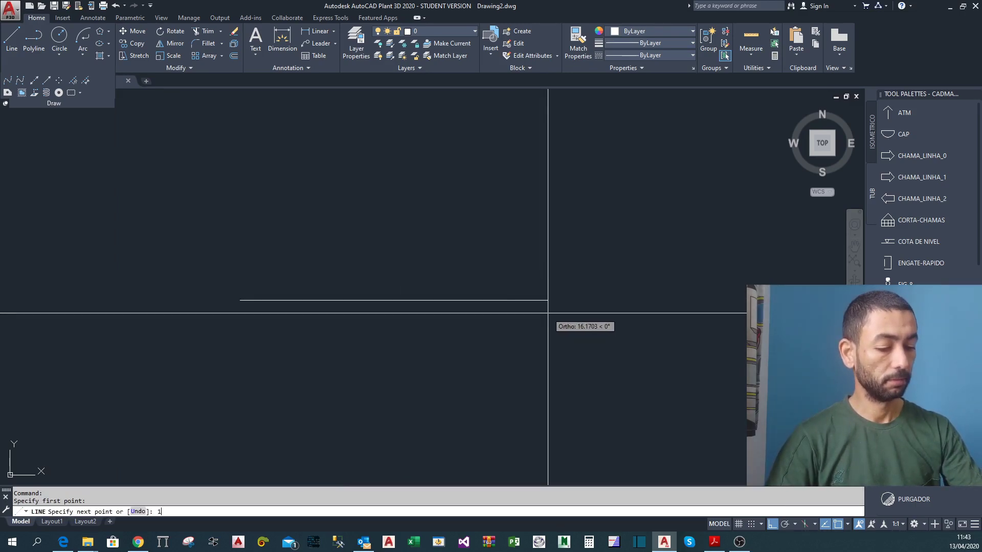
pyautogui.write('5')
pyautogui.press('Return')
pyautogui.press('Escape')
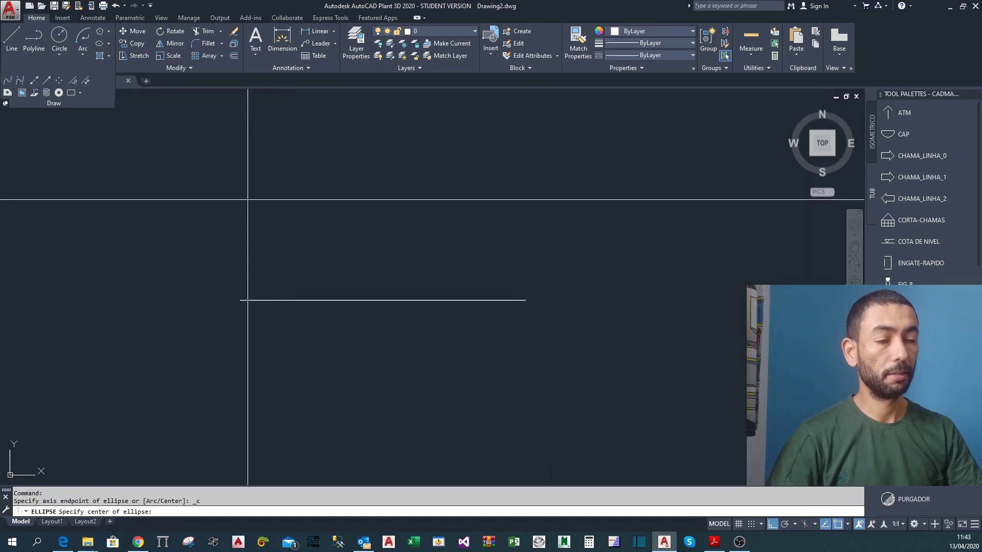
# Draw an ellipse centred on the line's left endpoint, with its first axis ending at the line's right endpoint.
pyautogui.click(240, 300)
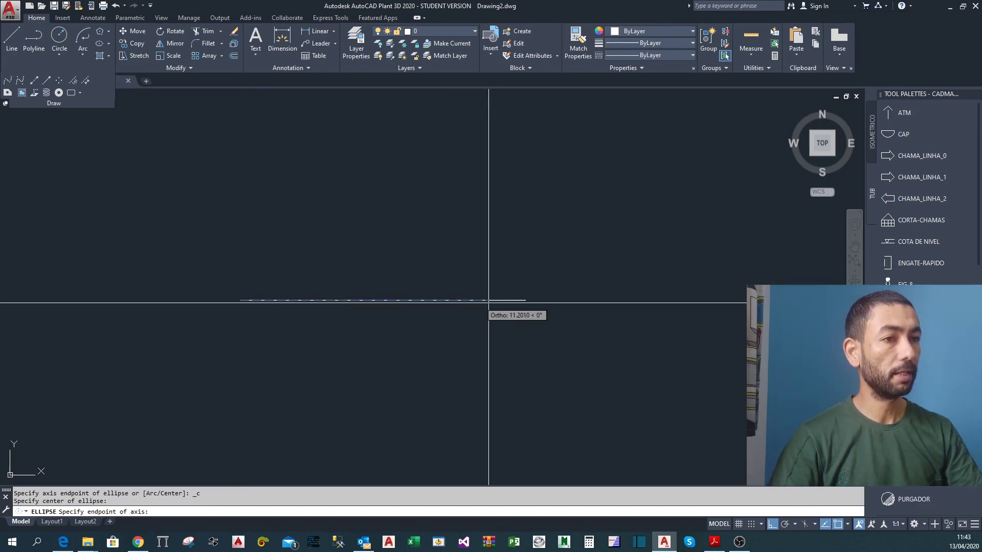
pyautogui.click(526, 300)
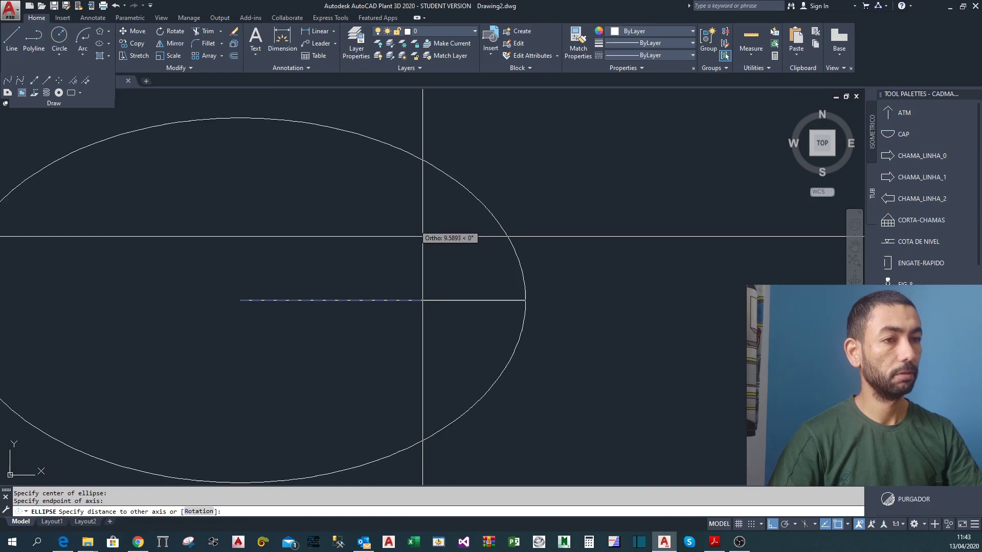
pyautogui.scroll(-6, 421, 179)
pyautogui.scroll(2, 381, 184)
pyautogui.click(386, 182)
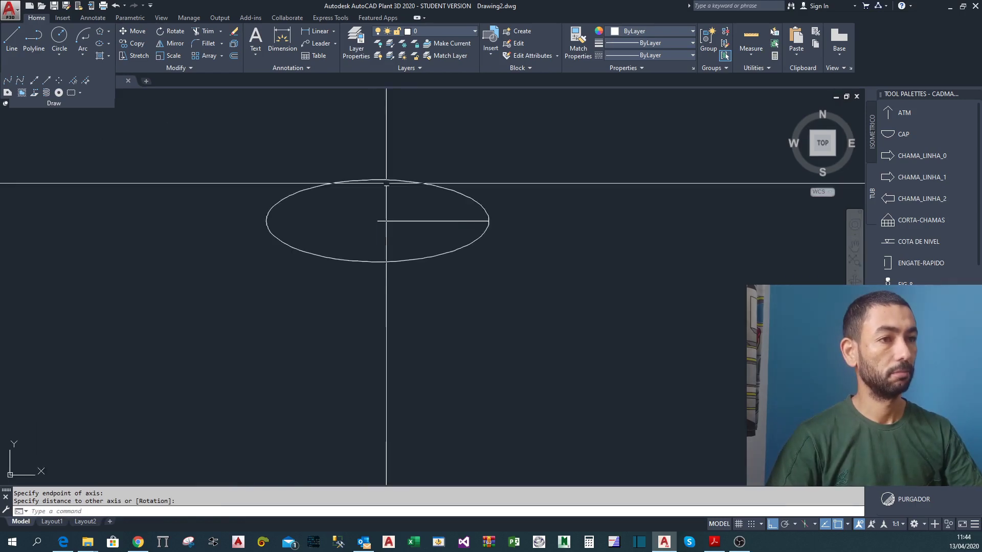
# Erase the ellipse centred on the line's left endpoint, keeping the line.
pyautogui.click(469, 281)
pyautogui.click(390, 252)
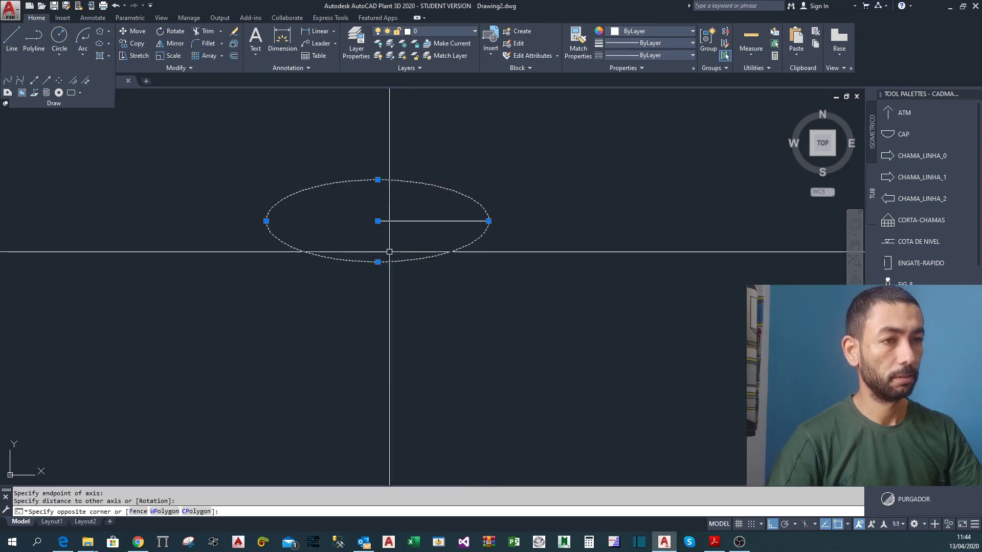
pyautogui.write('e')
pyautogui.press('Return')
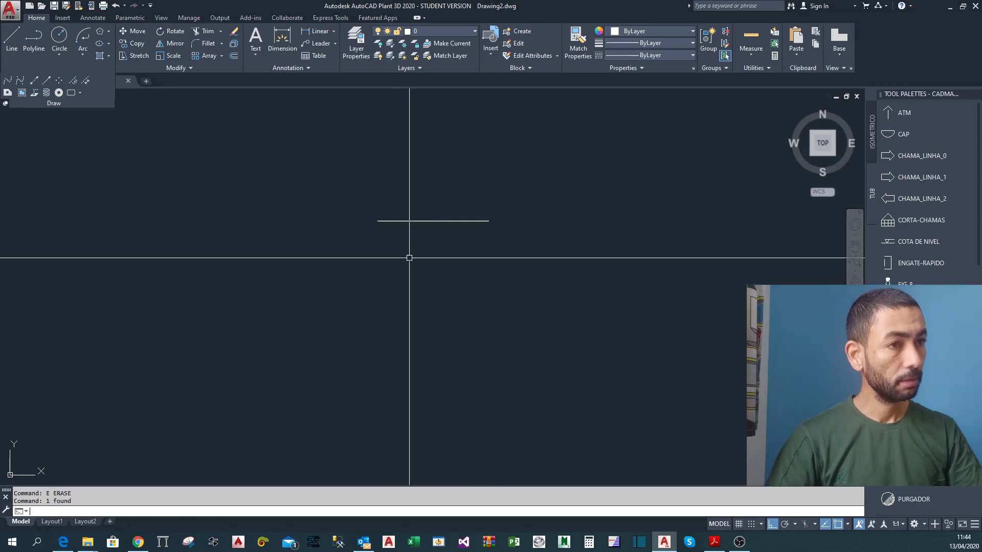
# Draw an ellipse centred on the line's midpoint, its first axis ending at the right endpoint and its other half-axis about 1.9 upward.
pyautogui.moveTo(431, 197); pyautogui.dragTo(389, 252, button='middle')
pyautogui.scroll(2, 391, 257)
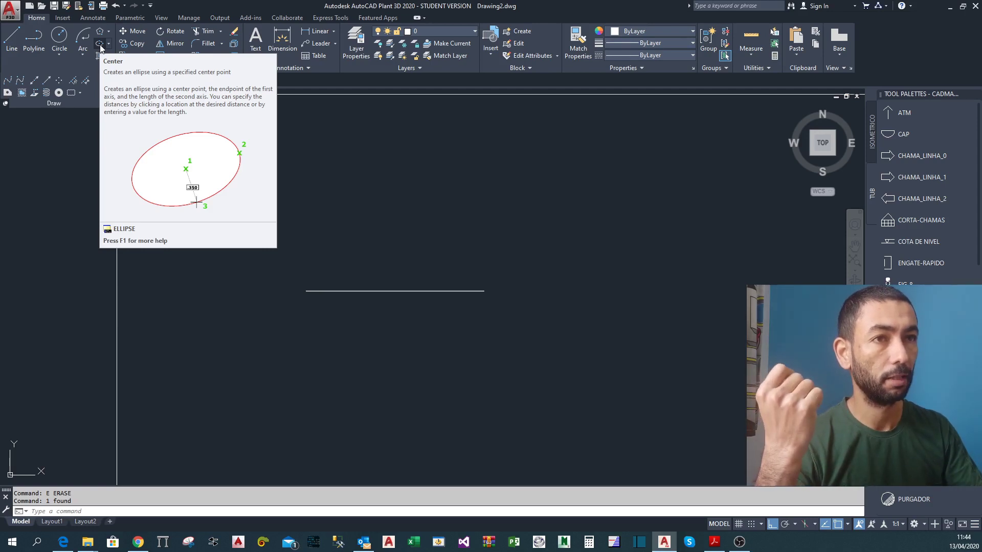
pyautogui.click(100, 45)
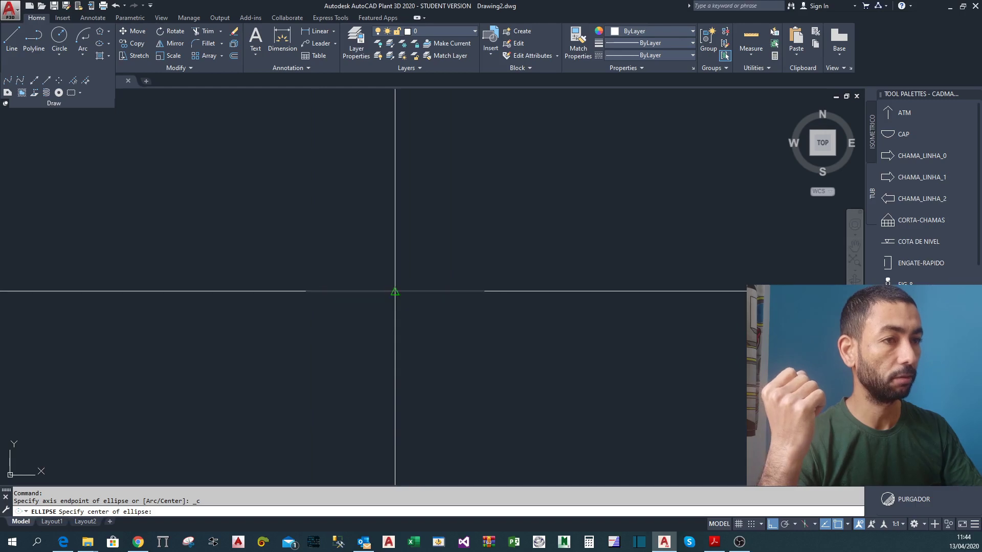
pyautogui.click(395, 291)
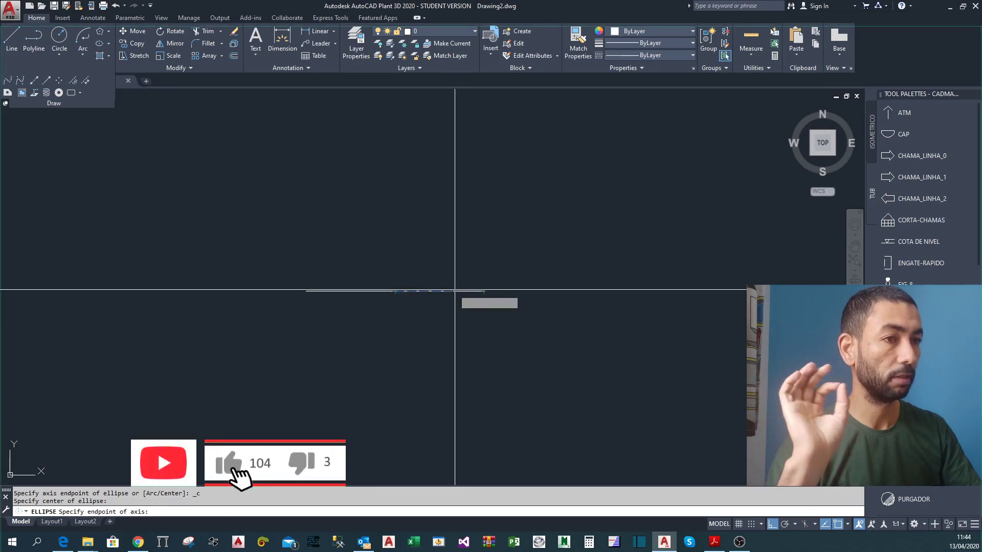
pyautogui.click(484, 291)
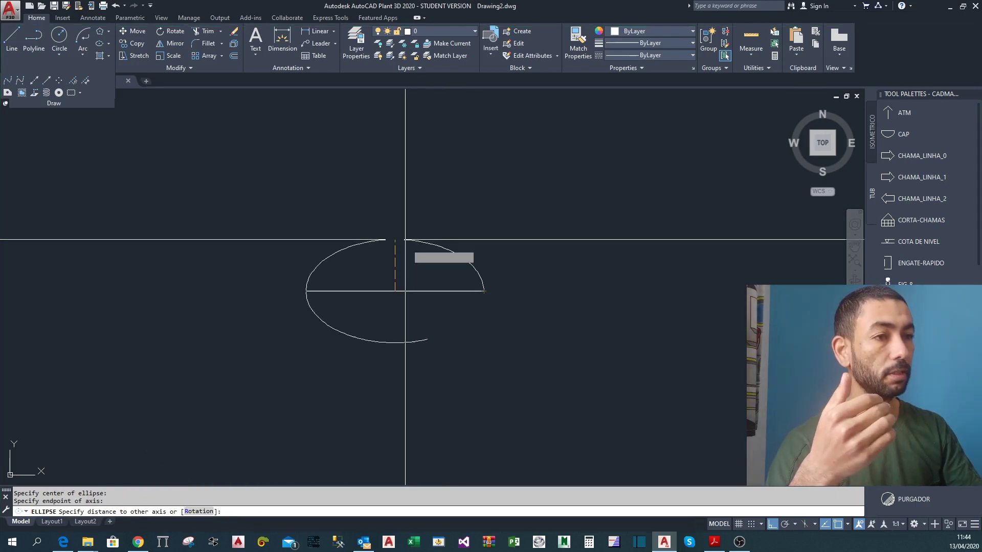
pyautogui.scroll(4, 399, 268)
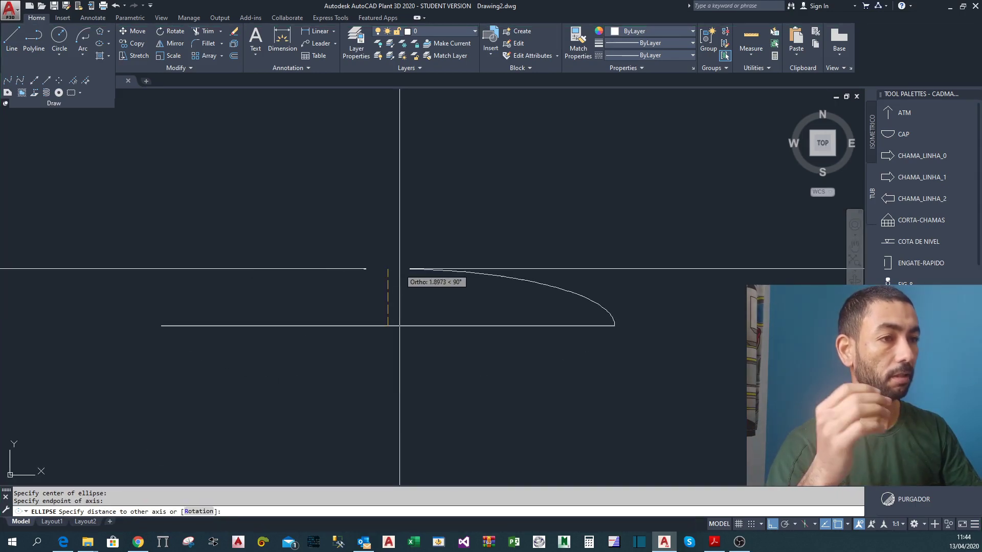
pyautogui.click(399, 269)
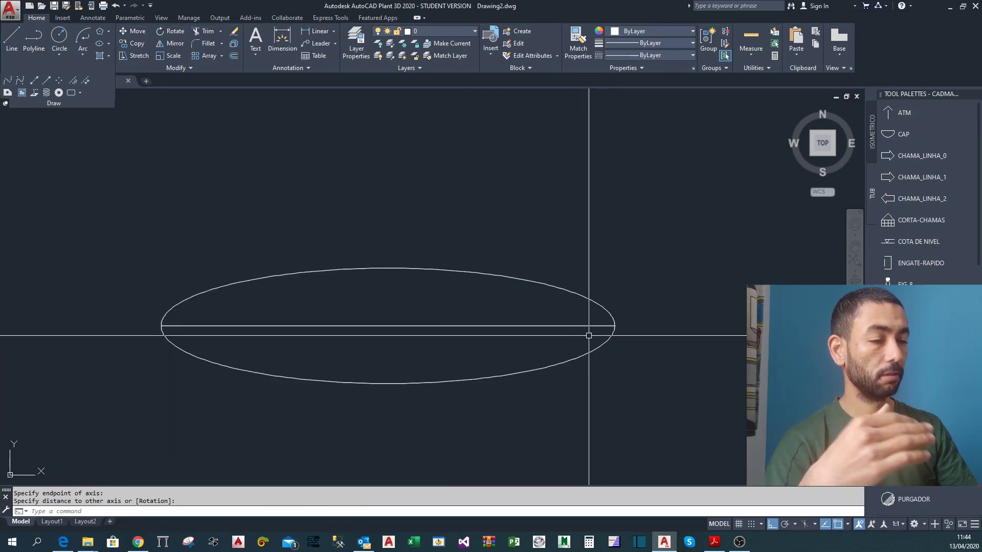
pyautogui.moveTo(393, 329); pyautogui.dragTo(417, 324, button='middle')
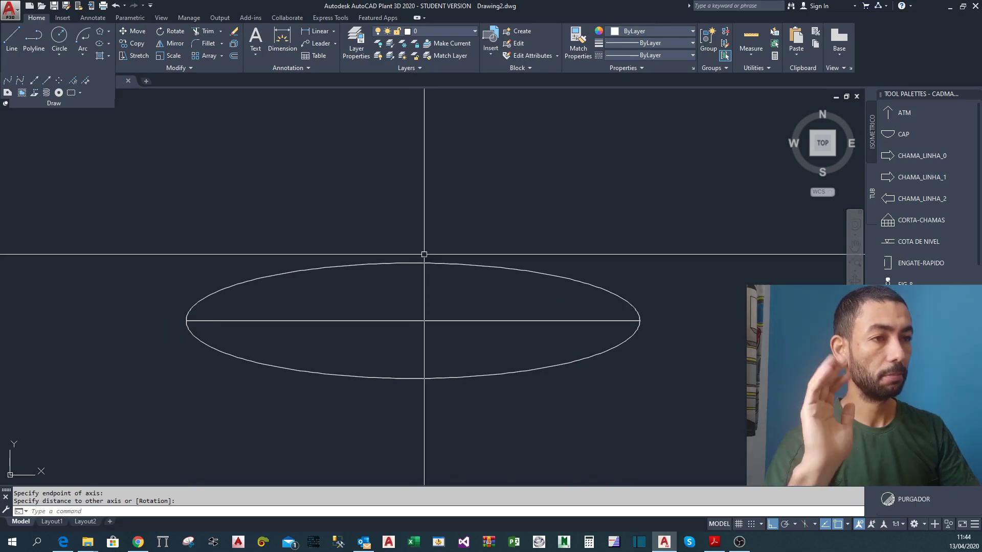
pyautogui.scroll(-2, 486, 254)
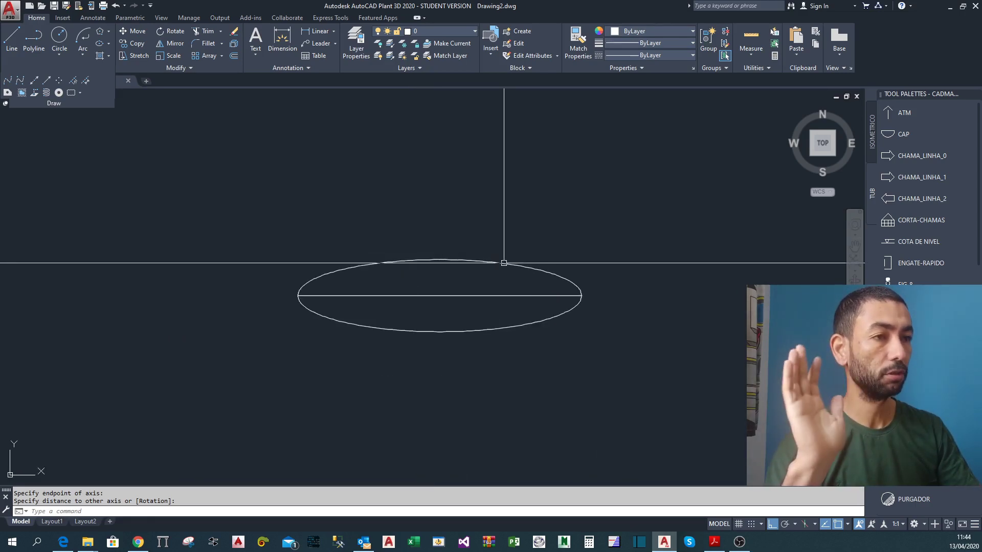
# Draw an ellipse centred above the existing one, with a horizontal half-axis of 5 and a vertical half-axis of 1.
pyautogui.moveTo(472, 229); pyautogui.dragTo(508, 226, button='middle')
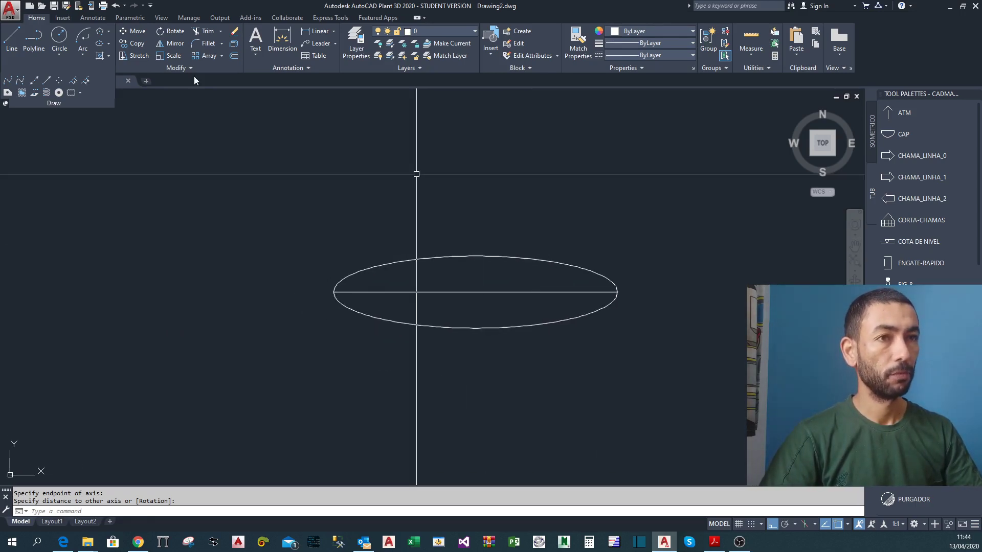
pyautogui.click(100, 45)
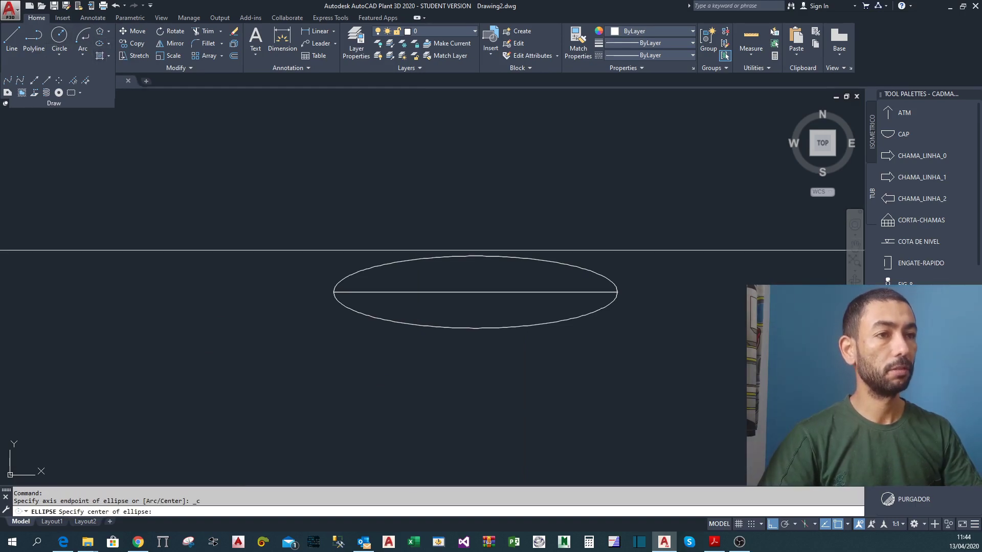
pyautogui.moveTo(510, 247); pyautogui.dragTo(338, 300, button='middle')
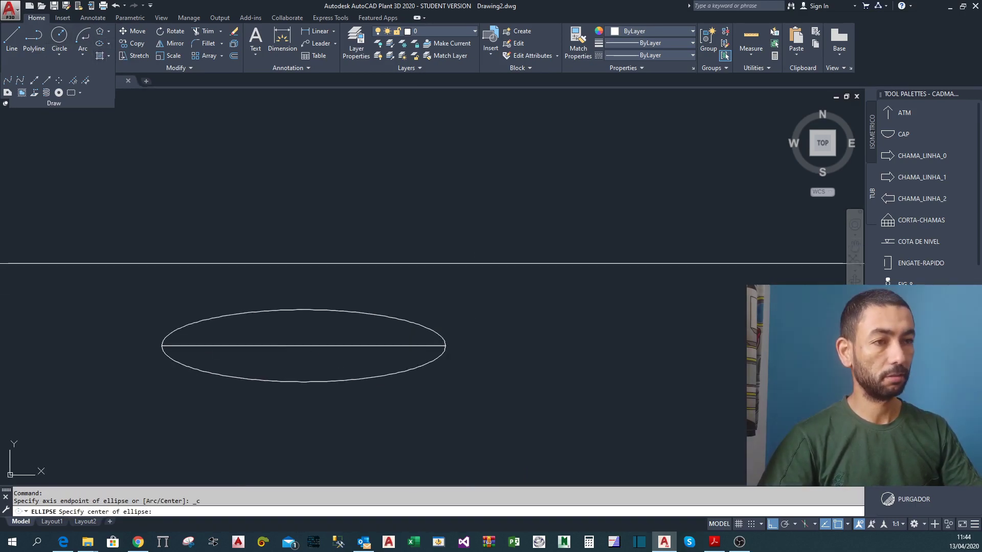
pyautogui.click(302, 256)
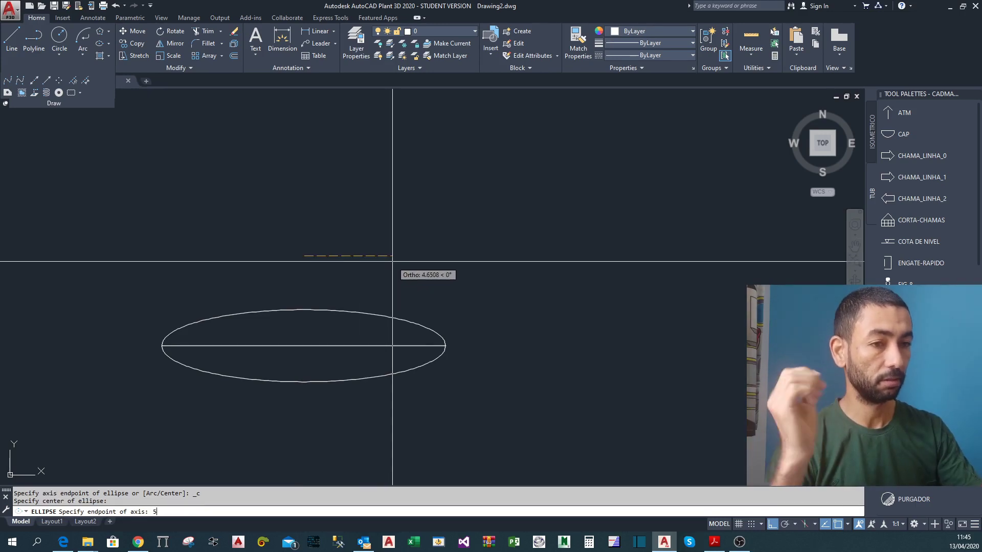
pyautogui.write('5')
pyautogui.press('Return')
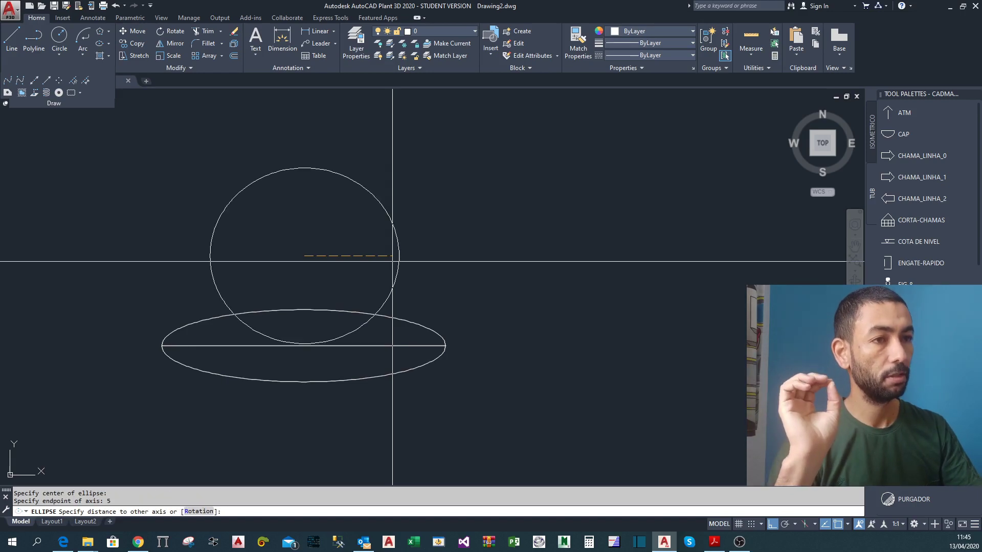
pyautogui.scroll(2, 317, 233)
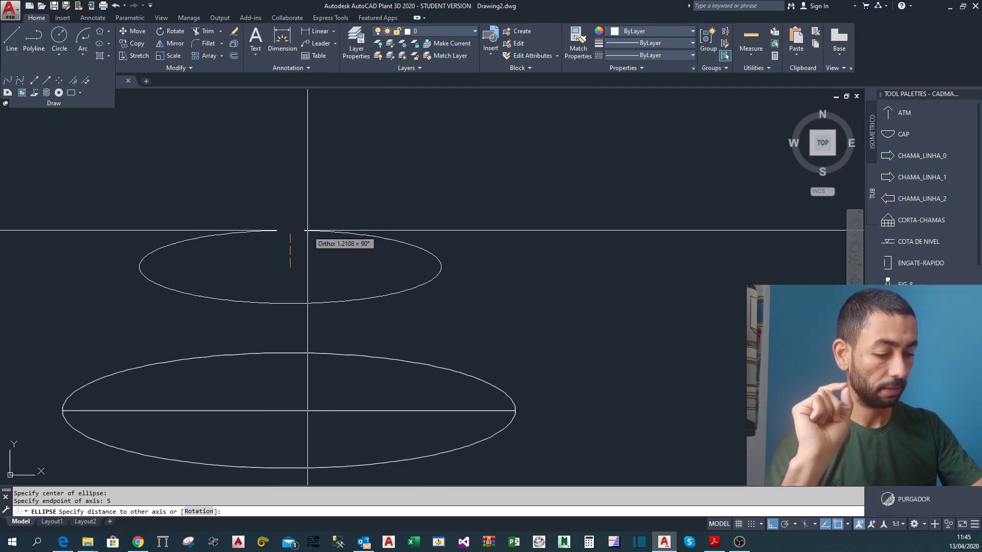
pyautogui.write('1')
pyautogui.press('Return')
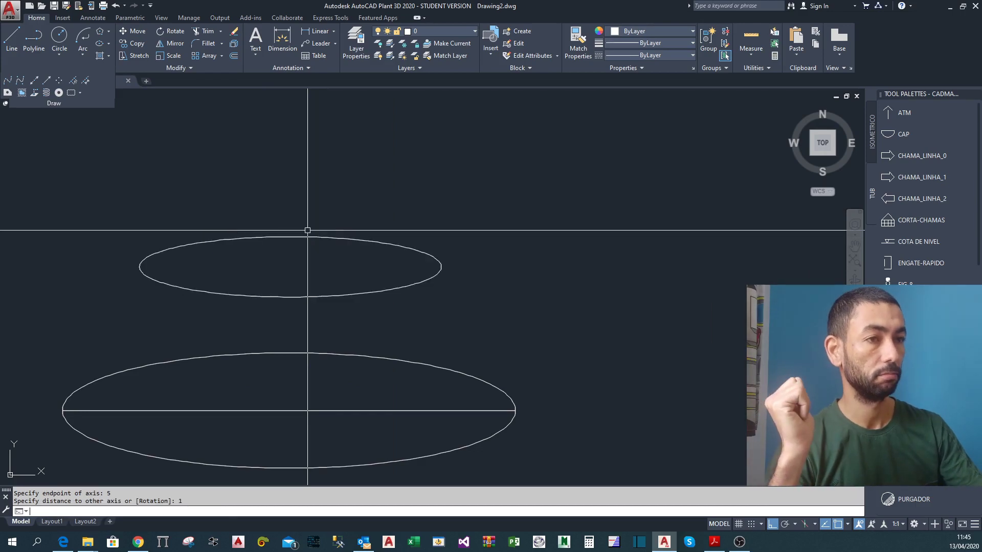
# Measure the full height of the upper ellipse between its lowest and highest points.
pyautogui.moveTo(276, 268); pyautogui.dragTo(352, 260, button='middle')
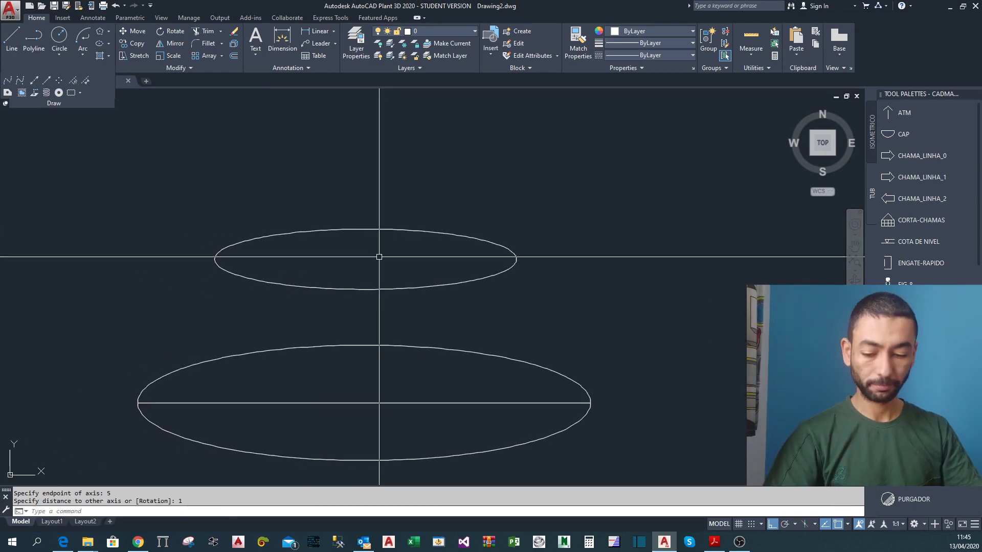
pyautogui.write('di')
pyautogui.press('Return')
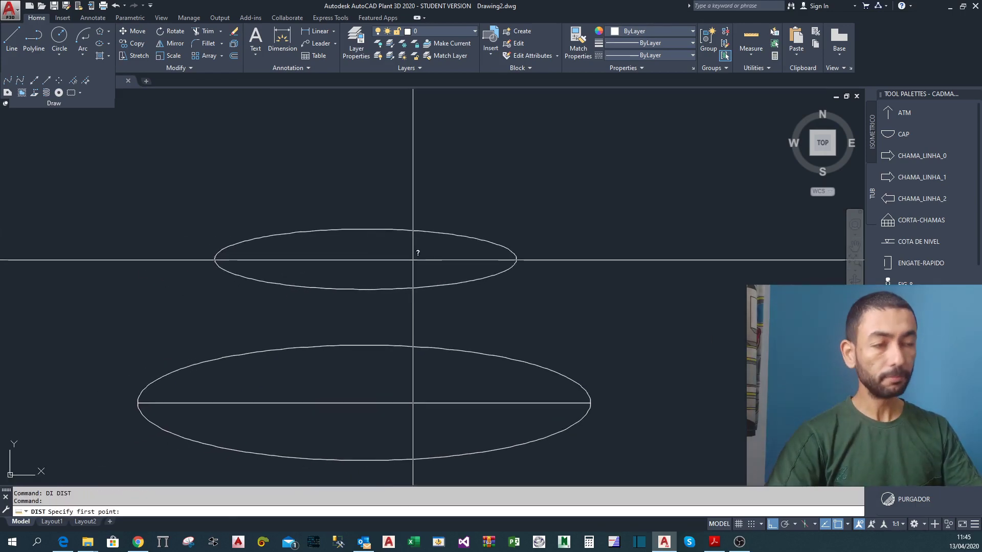
pyautogui.click(362, 289)
pyautogui.click(373, 254)
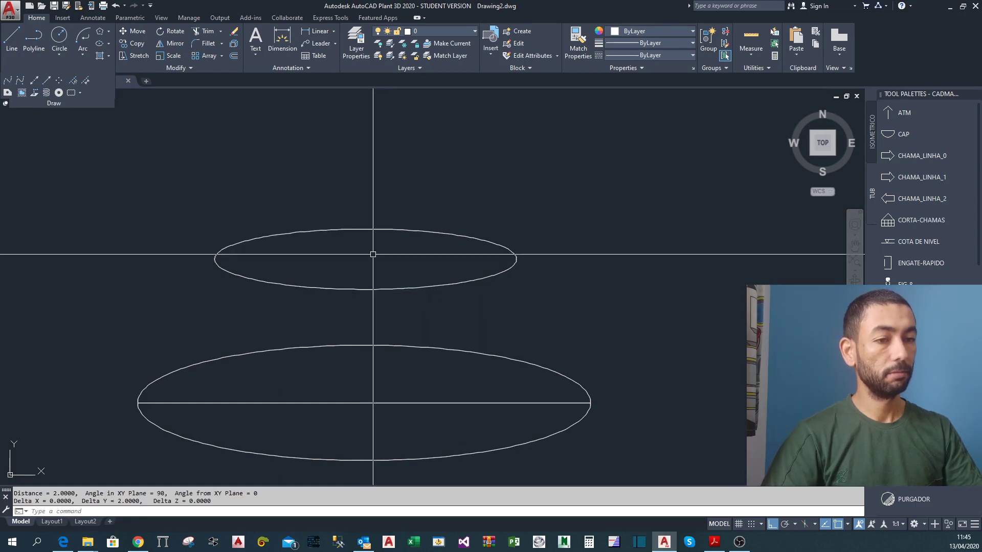
# Add a vertical linear dimension for the upper ellipse's full height, placed to the left of the ellipse.
pyautogui.click(324, 34)
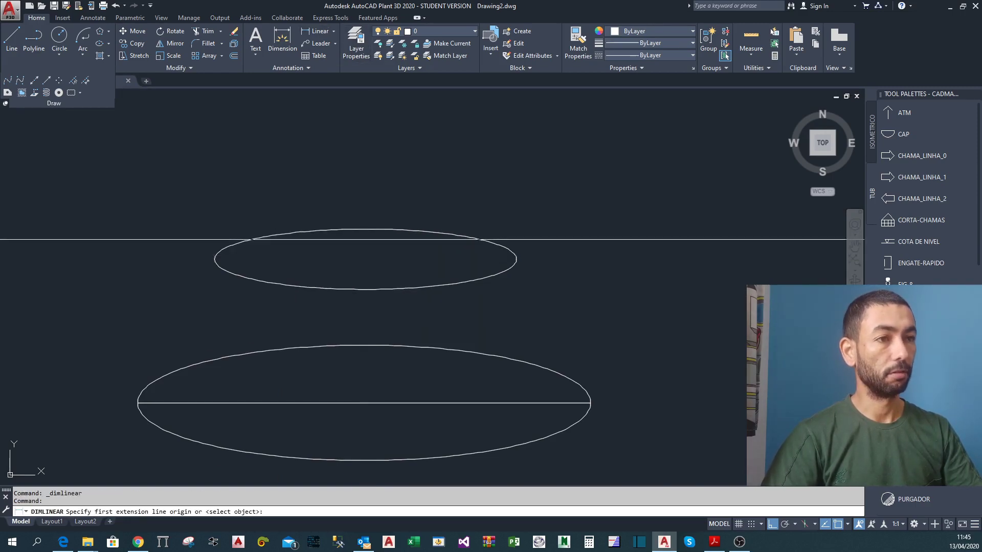
pyautogui.click(366, 231)
pyautogui.click(366, 290)
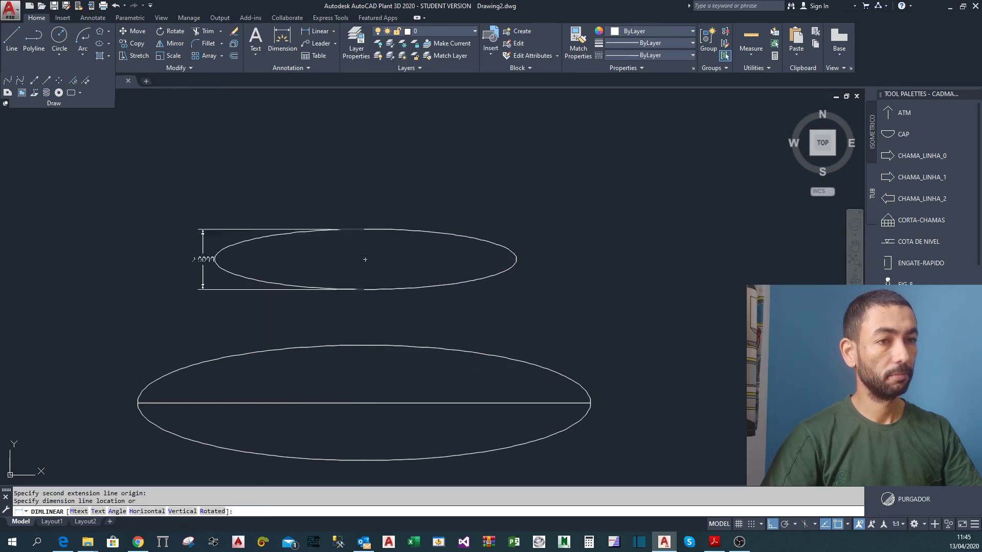
pyautogui.click(150, 257)
# Add a horizontal linear dimension for the upper ellipse's full width, placed above the ellipse.
pyautogui.press('Return')
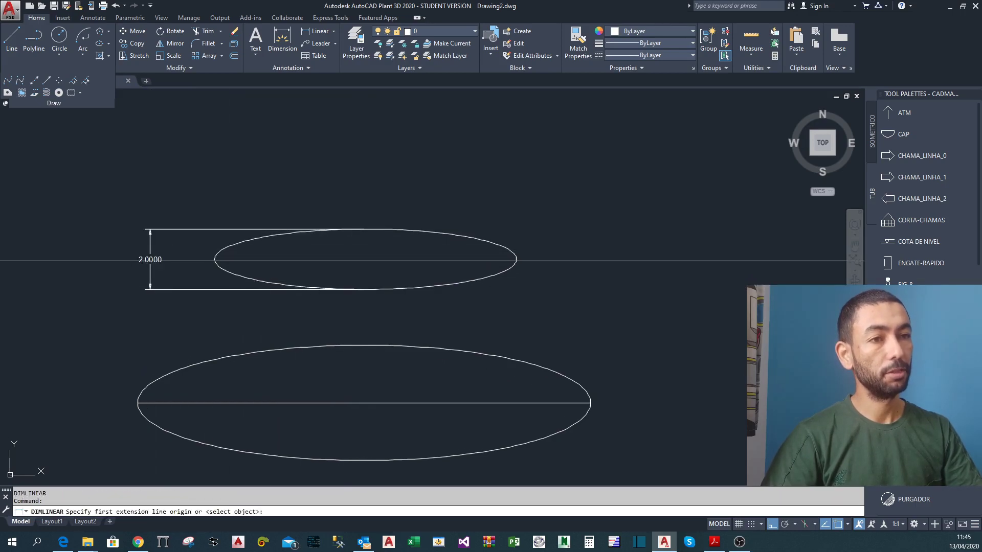
pyautogui.click(218, 259)
pyautogui.press('Escape')
pyautogui.press('Return')
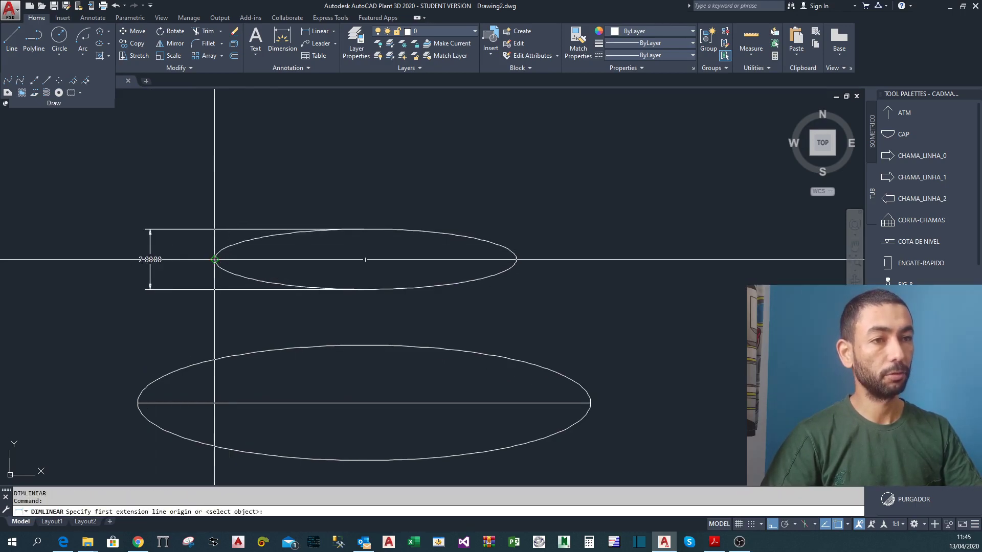
pyautogui.click(215, 259)
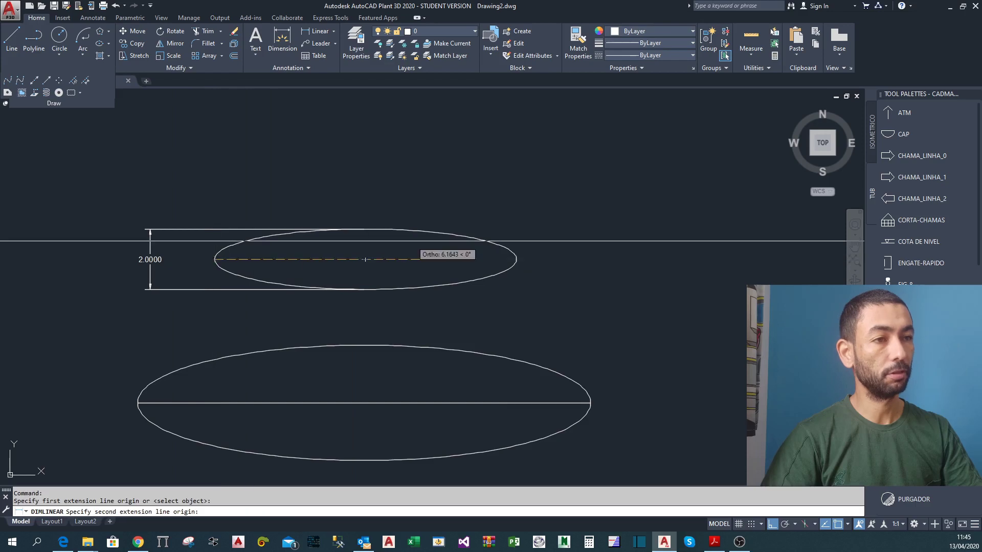
pyautogui.click(517, 260)
pyautogui.click(397, 195)
pyautogui.moveTo(436, 291); pyautogui.dragTo(534, 258, button='middle')
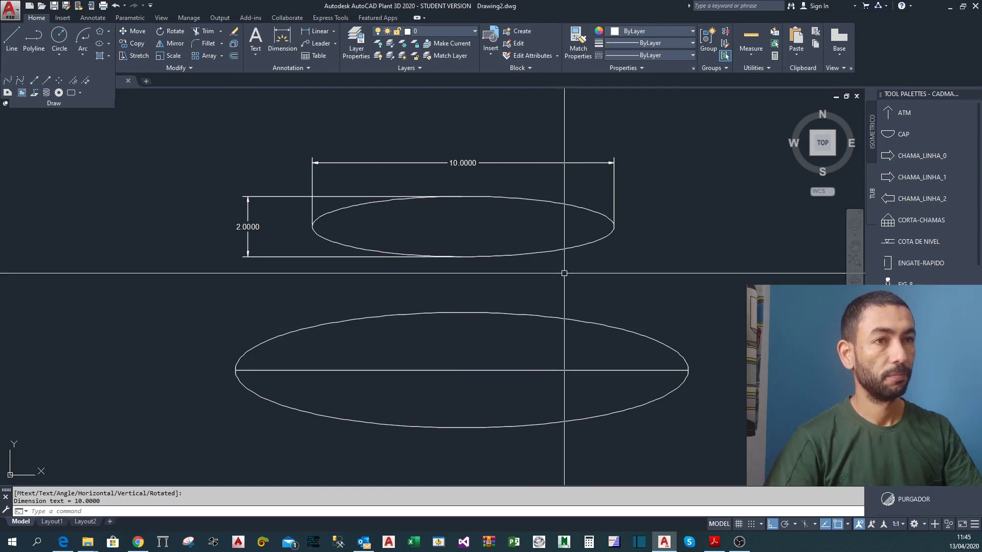
# Erase both ellipses, the horizontal line and the two dimensions.
pyautogui.moveTo(566, 272); pyautogui.dragTo(501, 268, button='middle')
pyautogui.scroll(-2, 502, 268)
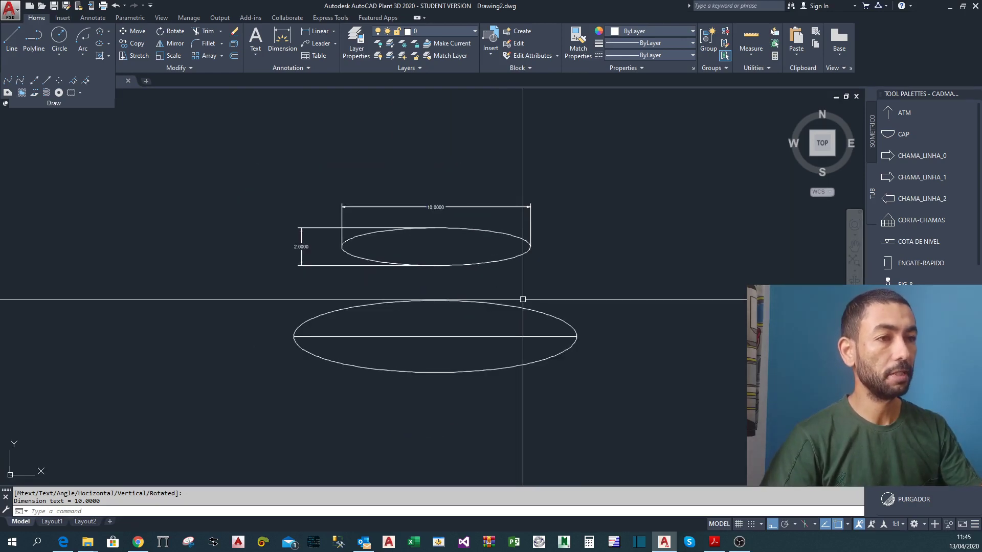
pyautogui.click(562, 416)
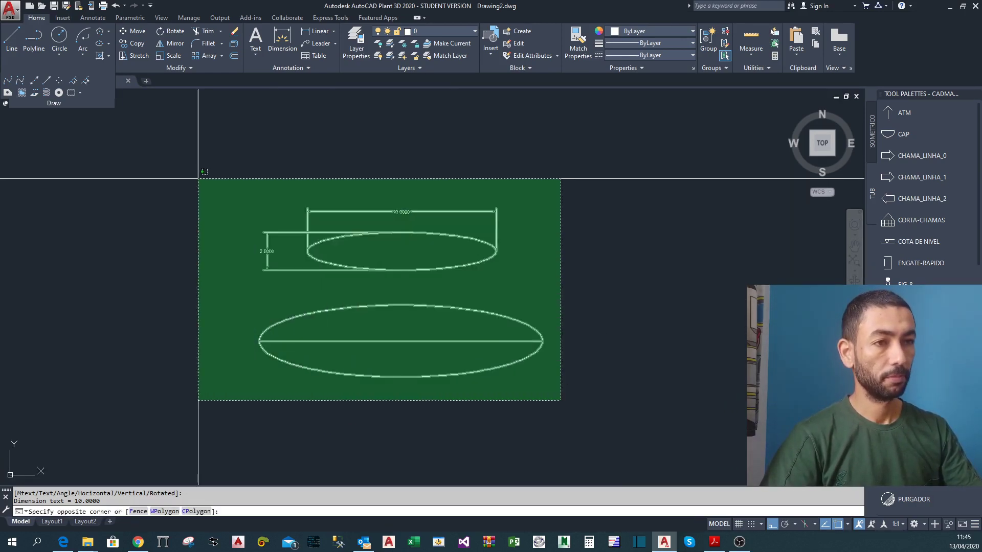
pyautogui.click(199, 174)
pyautogui.press('Delete')
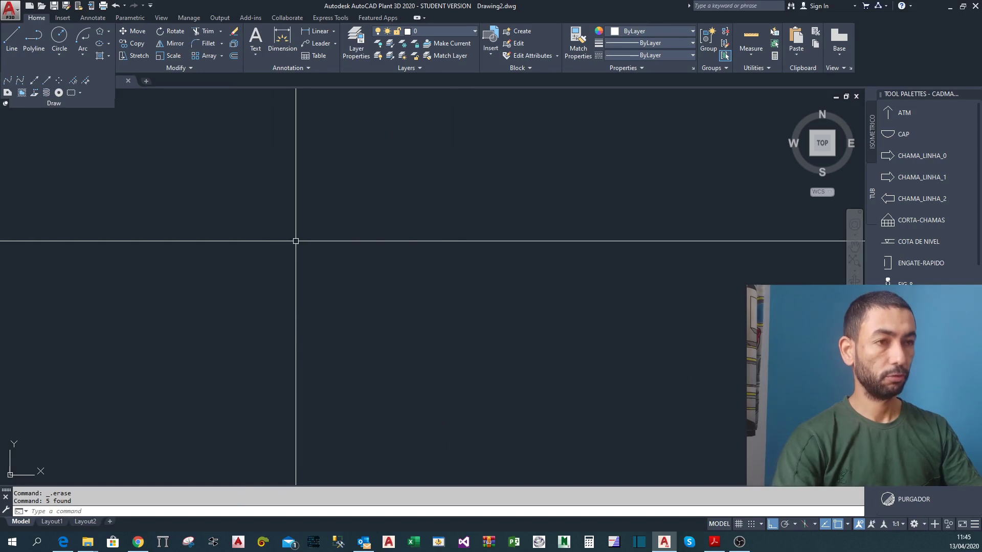
# Undo the last erasure to restore the ellipses, line and dimensions.
pyautogui.click(109, 45)
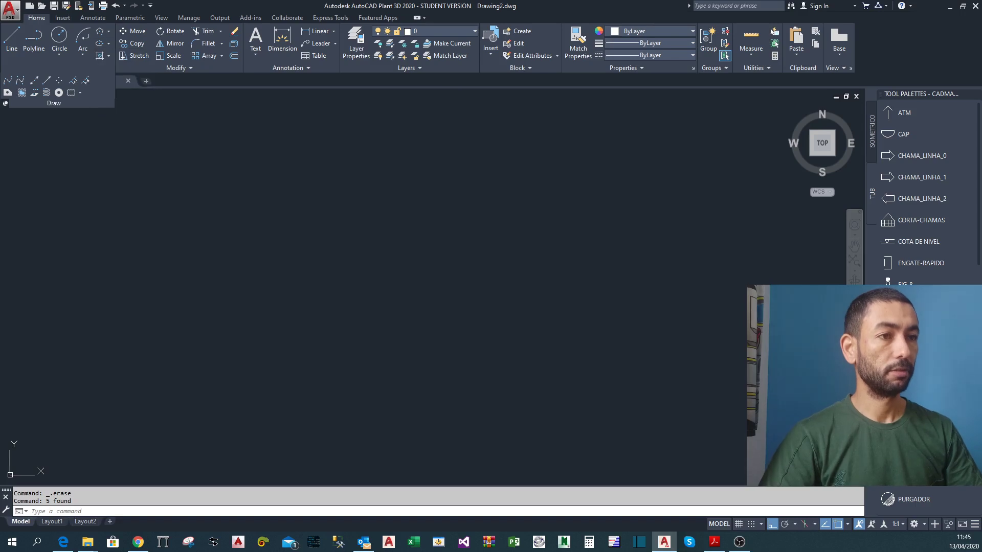
pyautogui.press('Escape')
pyautogui.doubleClick(481, 318)
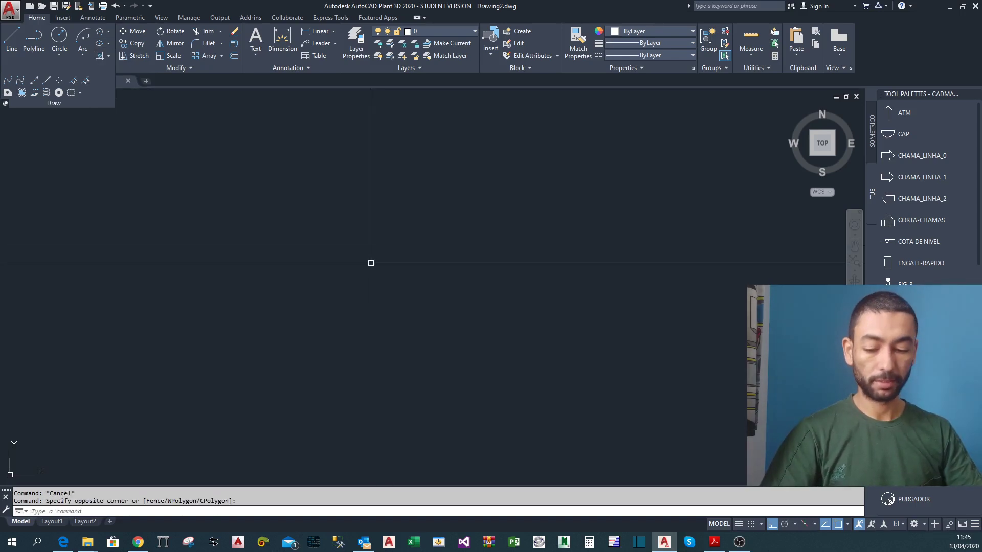
pyautogui.hotkey('ctrl', 'z')
# Erase the upper ellipse with its dimensions and the lower ellipse, keeping only the horizontal line.
pyautogui.click(537, 275)
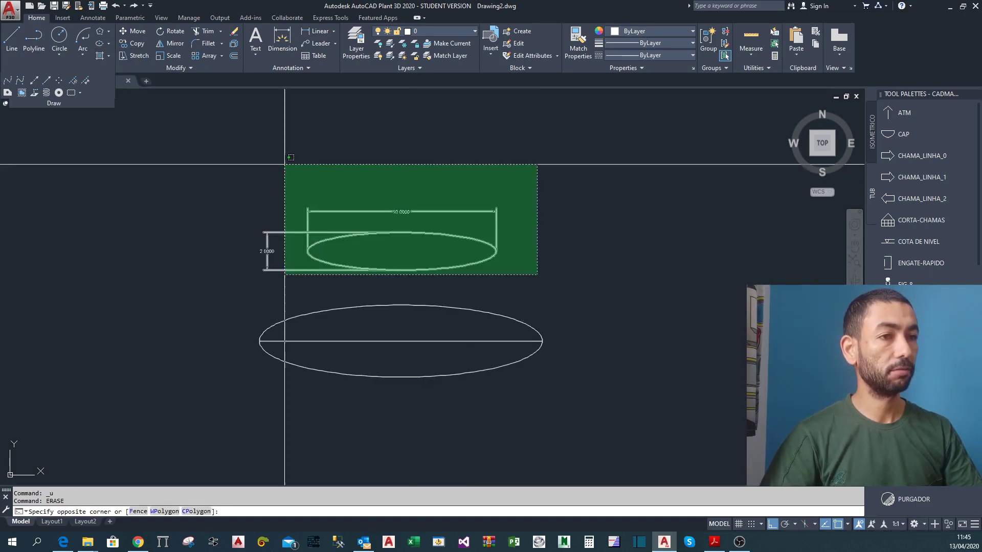
pyautogui.click(285, 164)
pyautogui.press('Delete')
pyautogui.click(445, 314)
pyautogui.click(412, 274)
pyautogui.press('Delete')
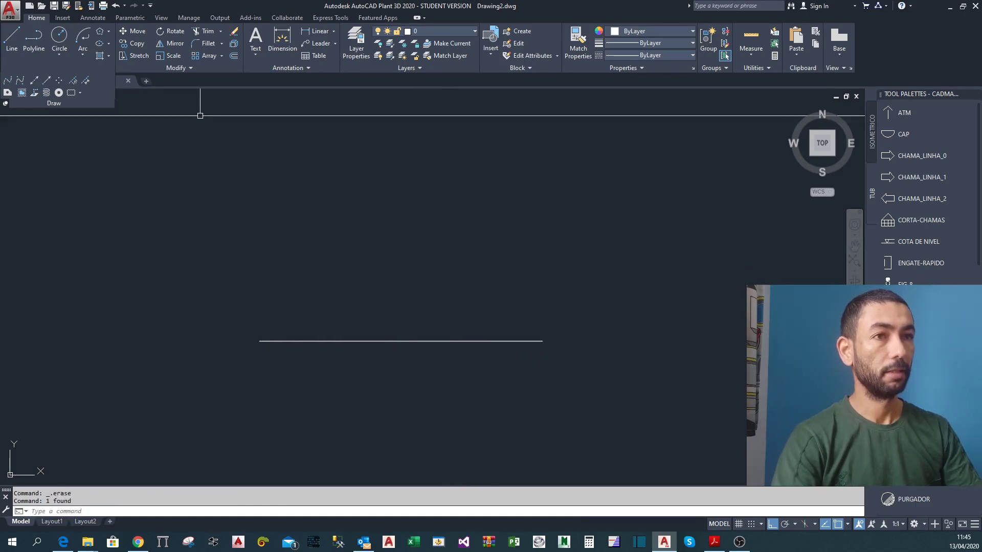
# Draw an axis-end ellipse using the line's left and right endpoints as its axis, with the other half-axis set to 1.
pyautogui.click(109, 43)
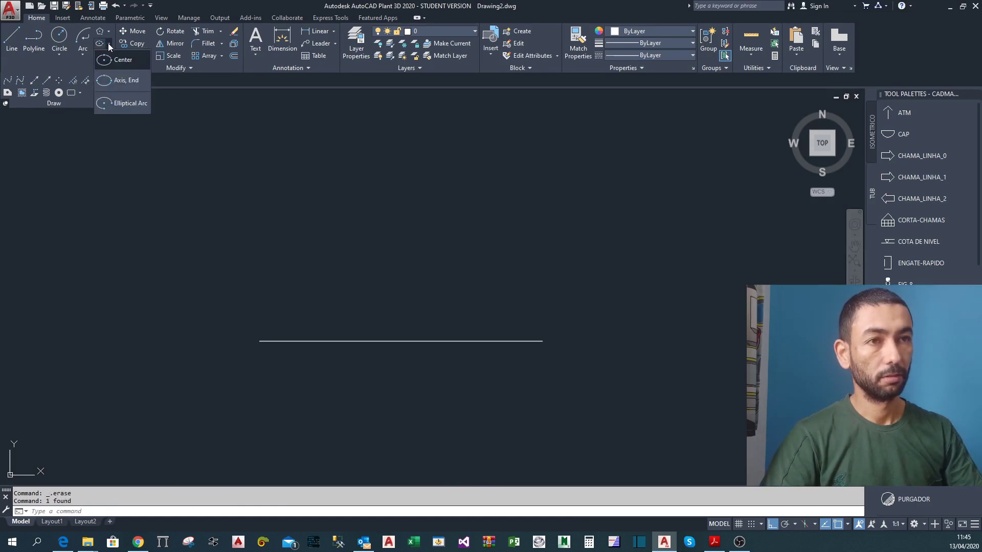
pyautogui.click(118, 82)
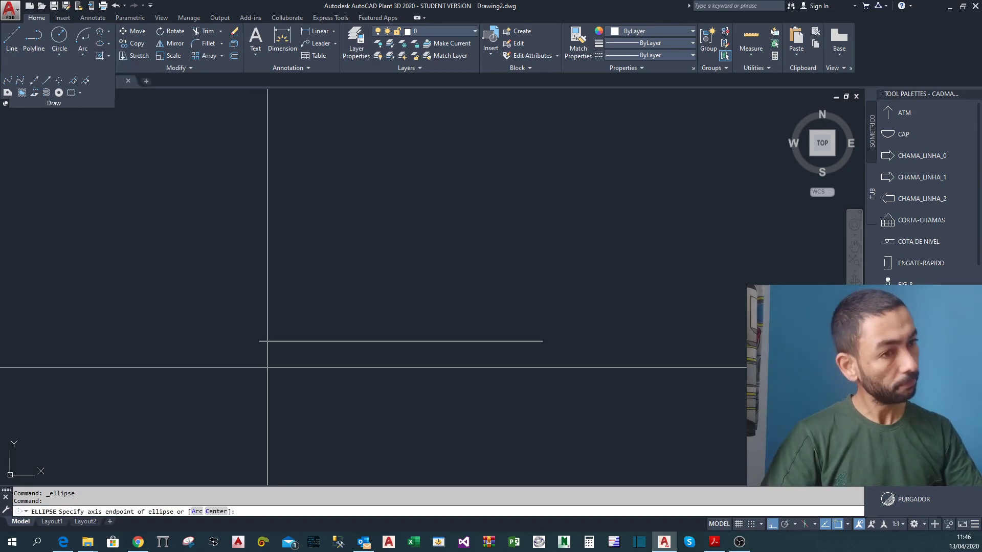
pyautogui.click(260, 342)
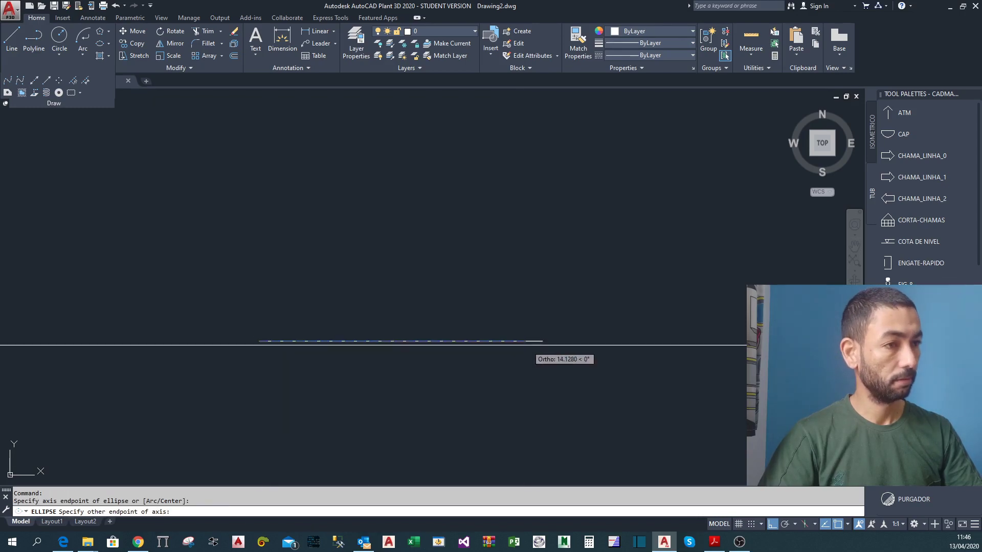
pyautogui.click(542, 341)
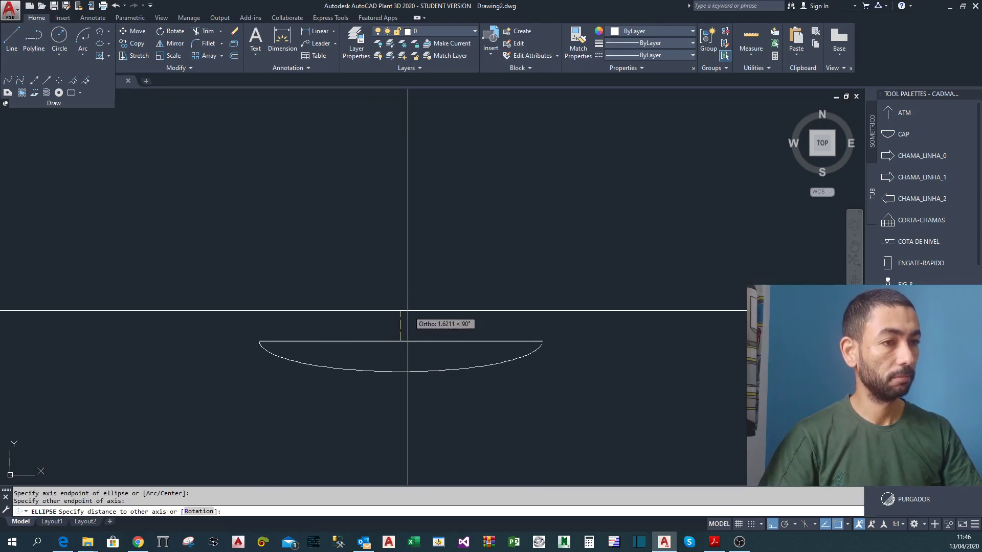
pyautogui.write('1')
pyautogui.press('Return')
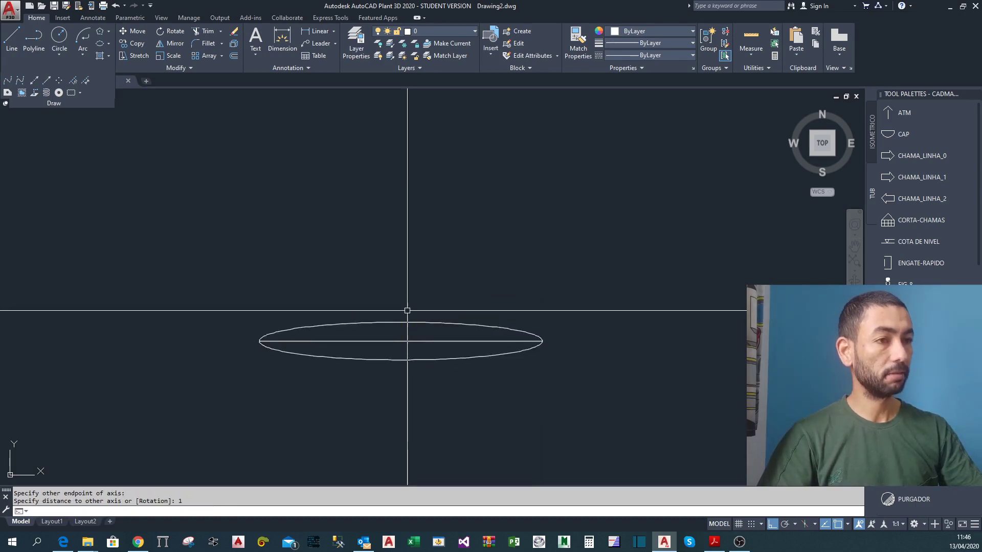
pyautogui.moveTo(407, 310); pyautogui.dragTo(416, 256, button='middle')
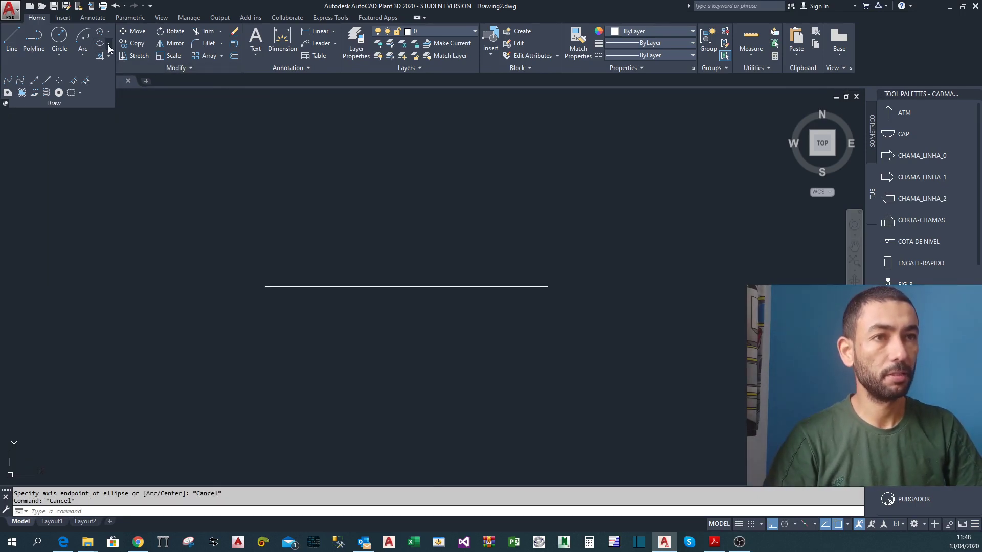
# Draw an elliptical arc on the horizontal line's endpoints, with a 1.5 half-axis, start angle 270 and end angle 90.
pyautogui.click(108, 44)
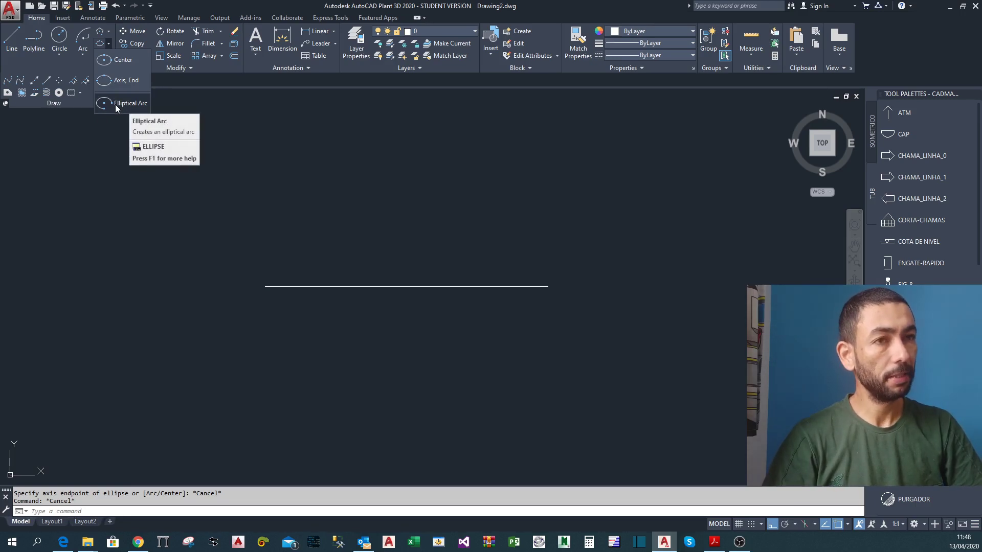
pyautogui.click(115, 105)
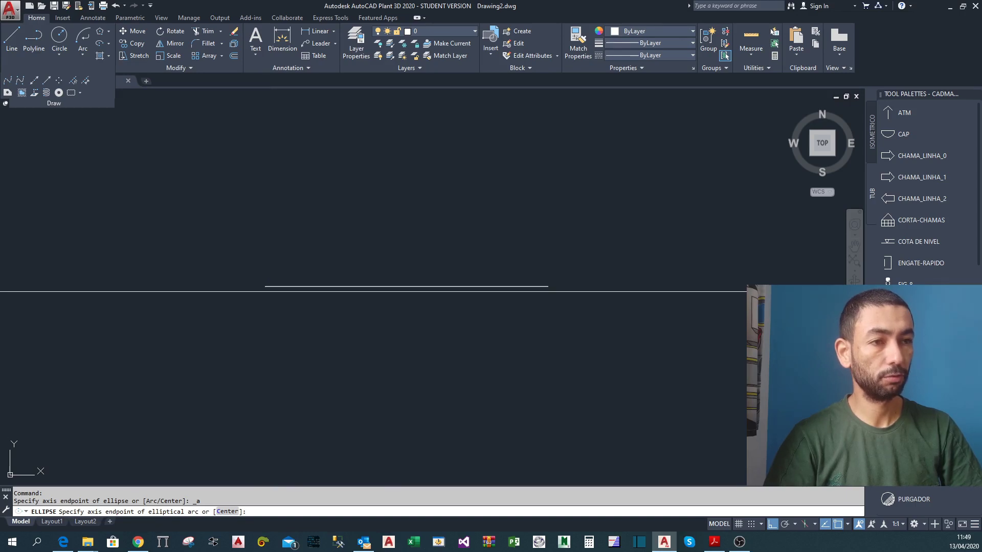
pyautogui.click(264, 286)
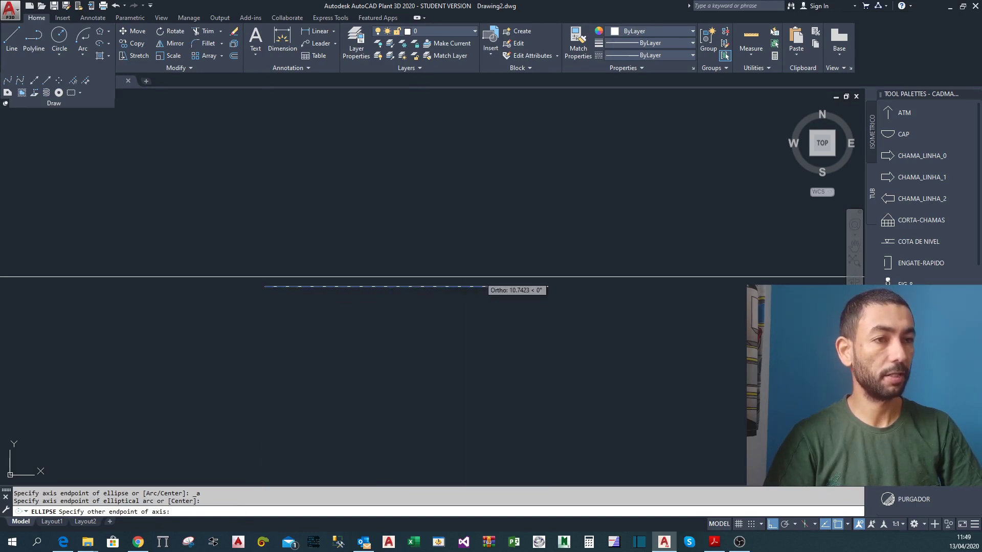
pyautogui.click(548, 286)
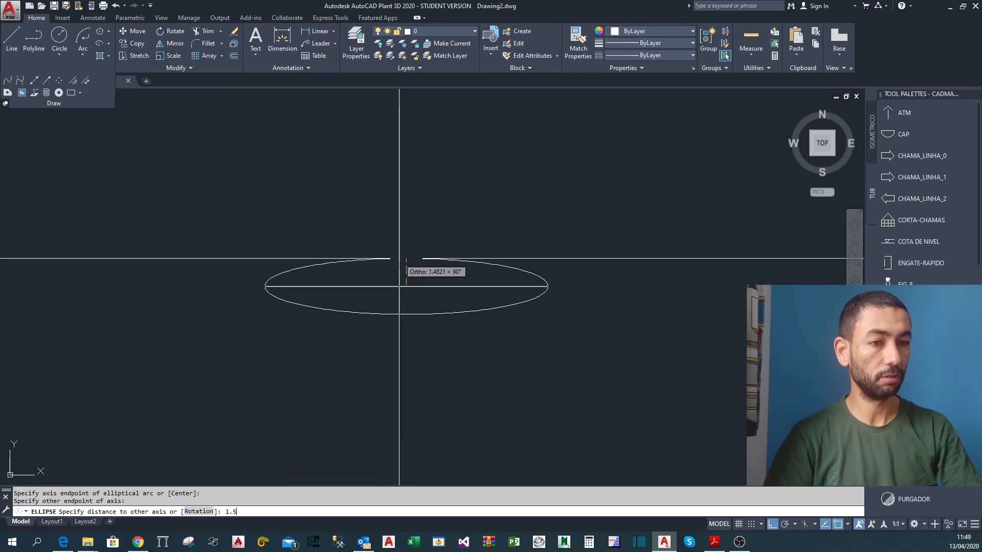
pyautogui.press('Return')
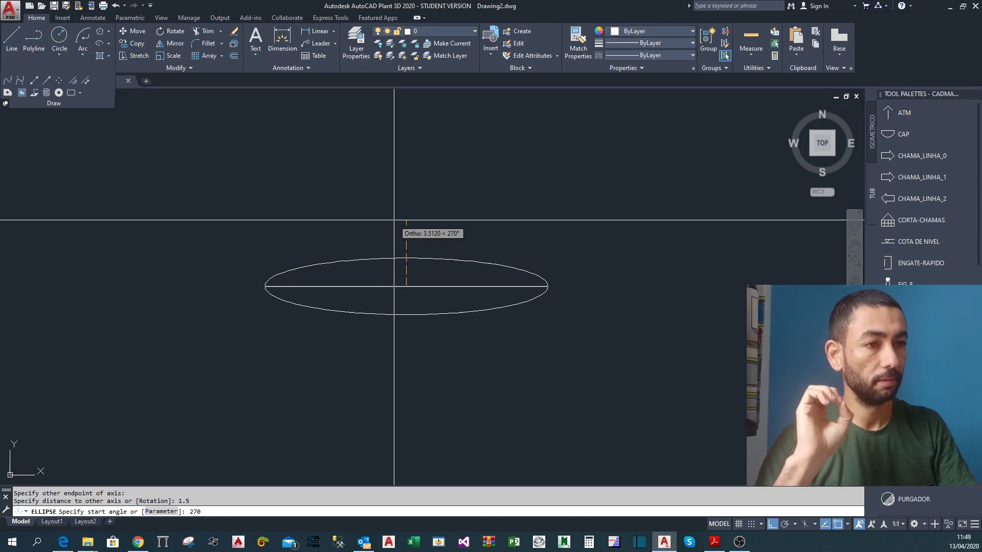
pyautogui.press('Return')
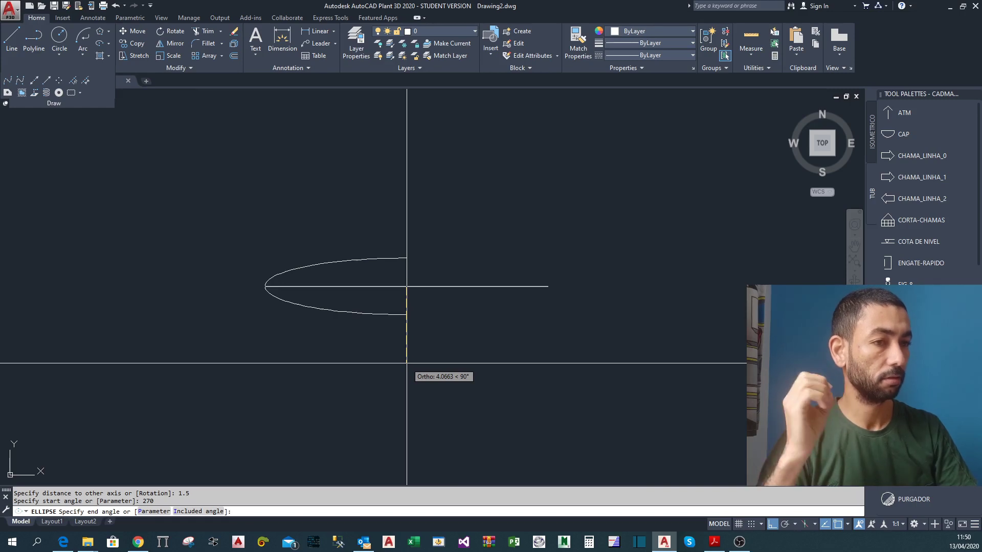
pyautogui.click(407, 363)
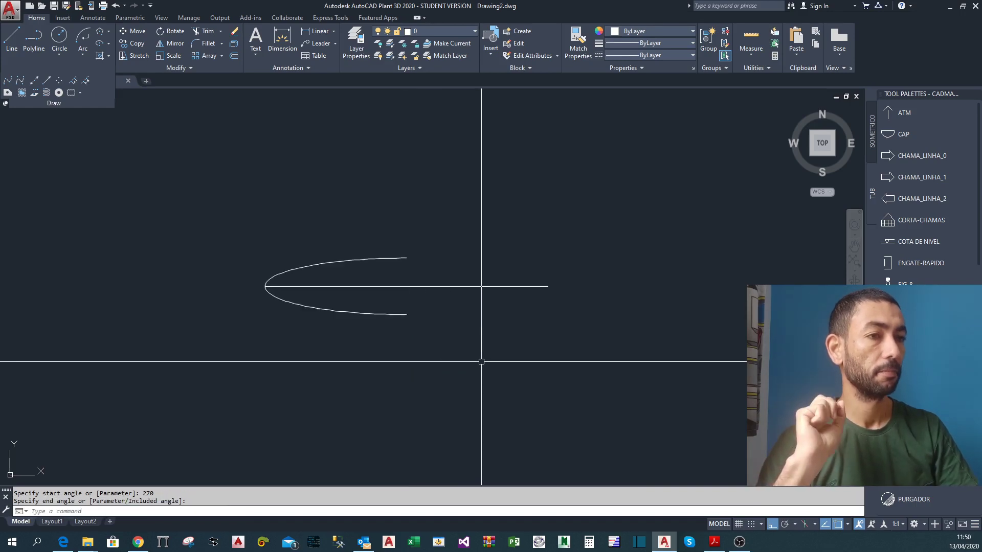
# Erase the half-ellipse arc, keeping the horizontal line.
pyautogui.click(329, 334)
pyautogui.click(313, 302)
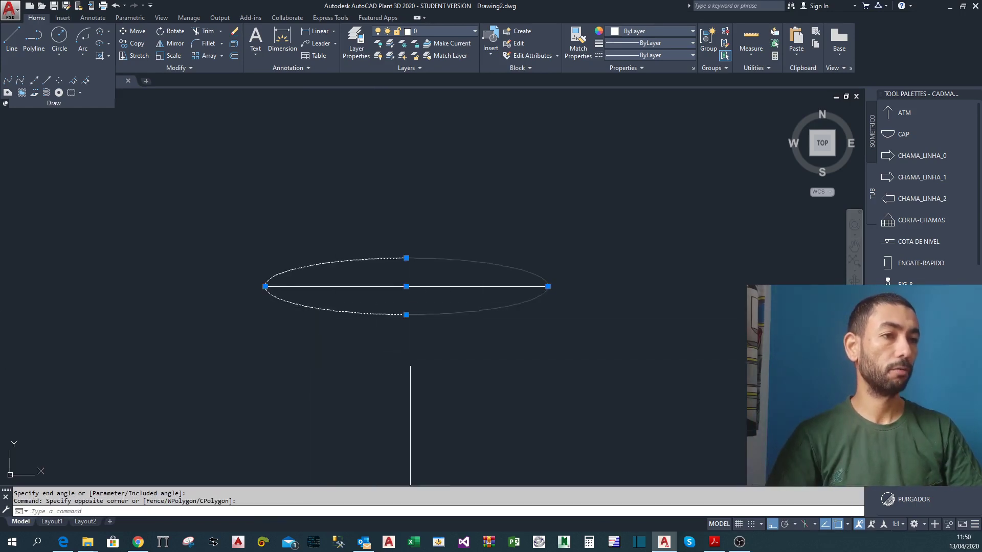
pyautogui.press('Escape')
pyautogui.click(318, 286)
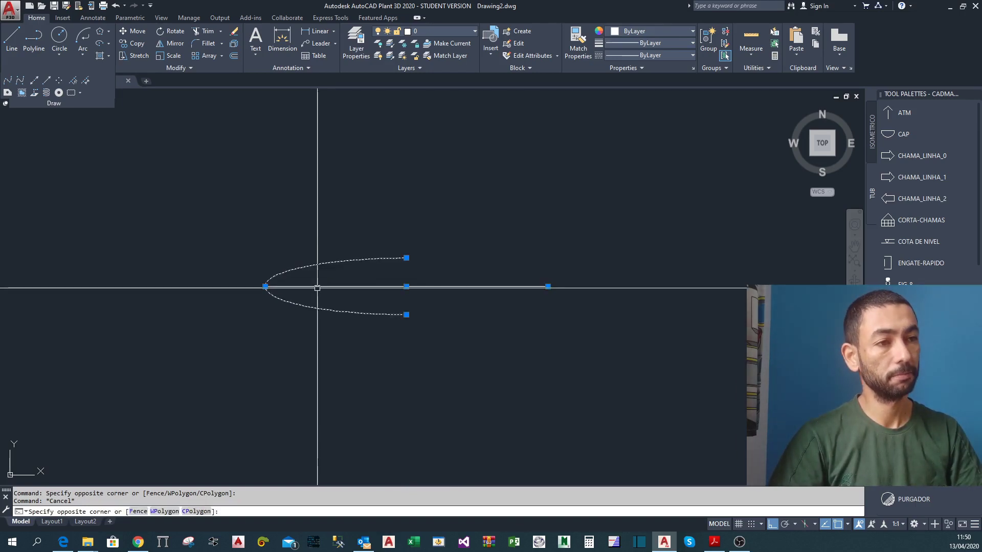
pyautogui.press('Escape')
pyautogui.click(359, 342)
pyautogui.click(332, 308)
pyautogui.press('Escape')
pyautogui.click(401, 336)
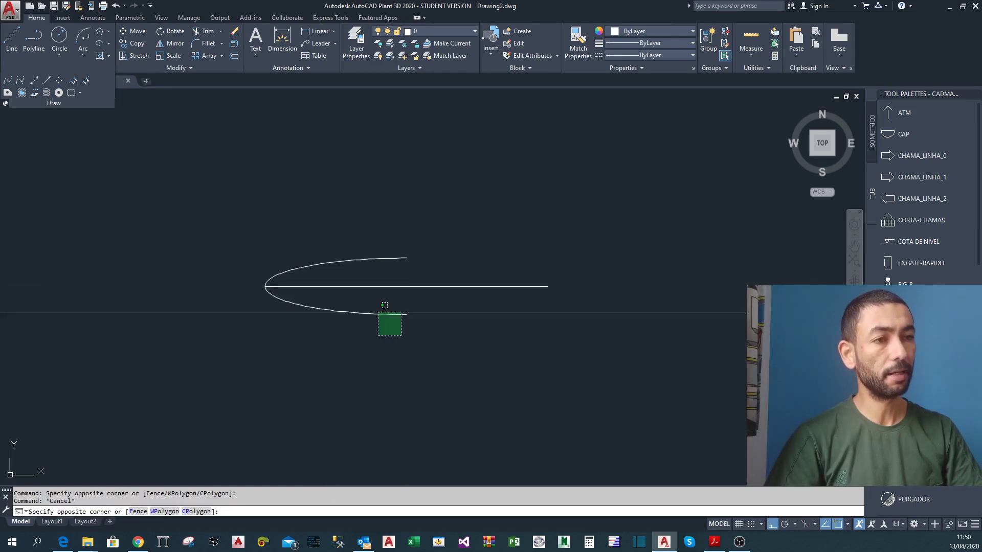
pyautogui.click(363, 307)
pyautogui.write('e')
pyautogui.press('Return')
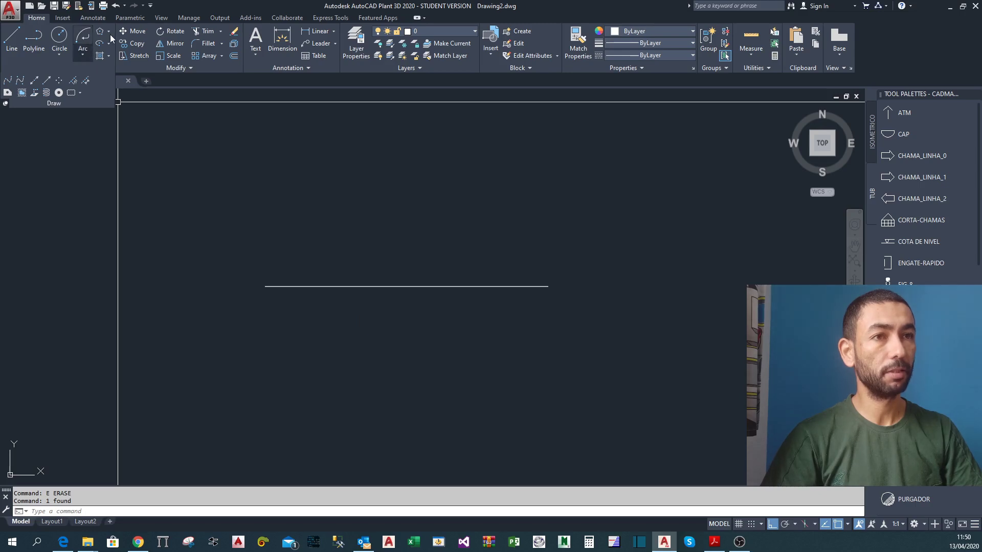
# Draw an elliptical arc on the line's left and right endpoints, with a 1.5 half-axis, start angle 0 and end angle 180.
pyautogui.click(100, 43)
pyautogui.click(265, 286)
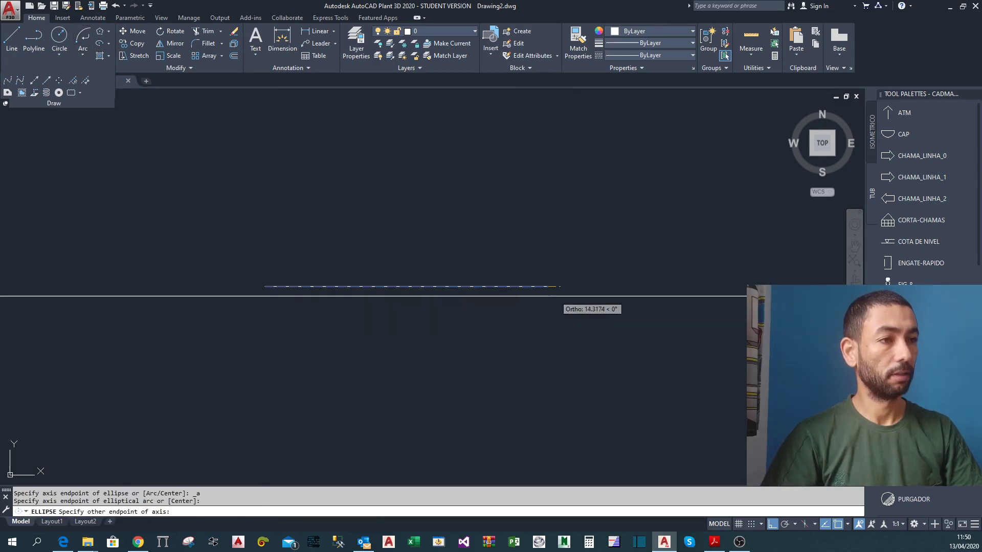
pyautogui.click(548, 286)
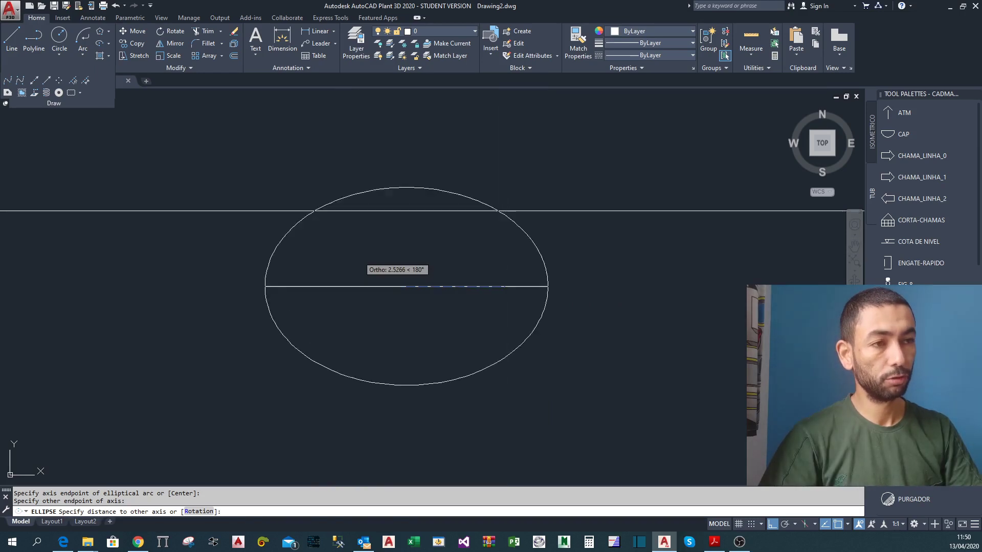
pyautogui.write('1.5')
pyautogui.press('Return')
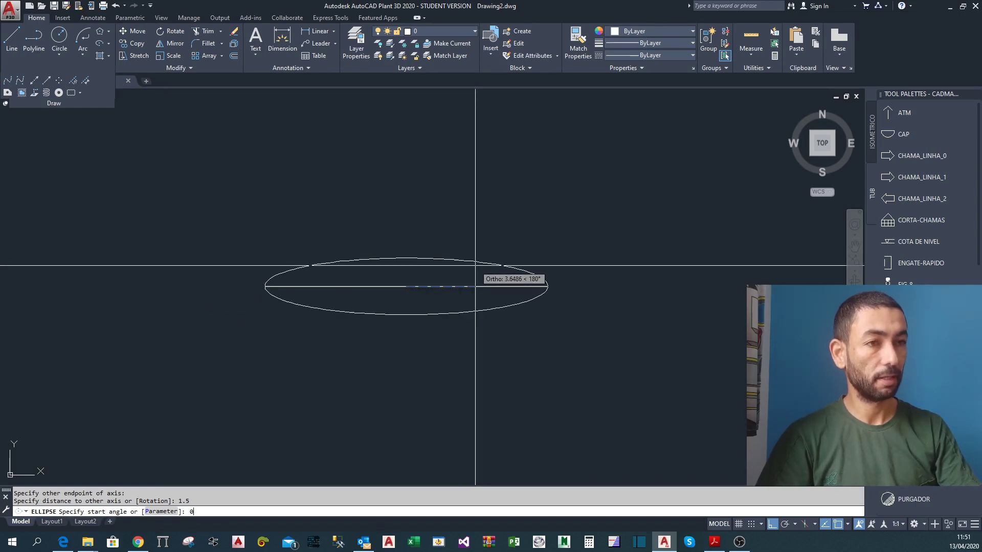
pyautogui.press('Return')
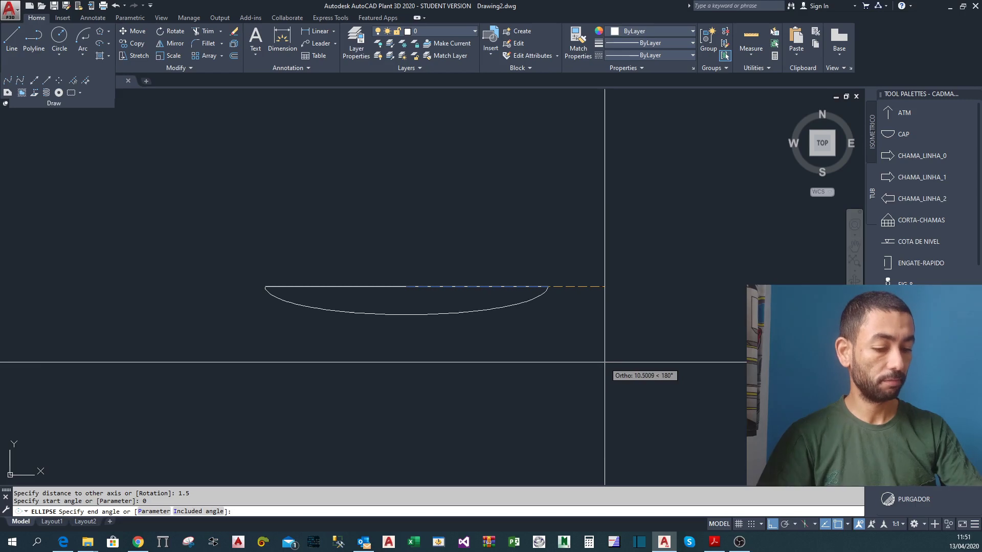
pyautogui.write('180')
pyautogui.press('Return')
# Undo the elliptical arc below the horizontal line.
pyautogui.click(471, 344)
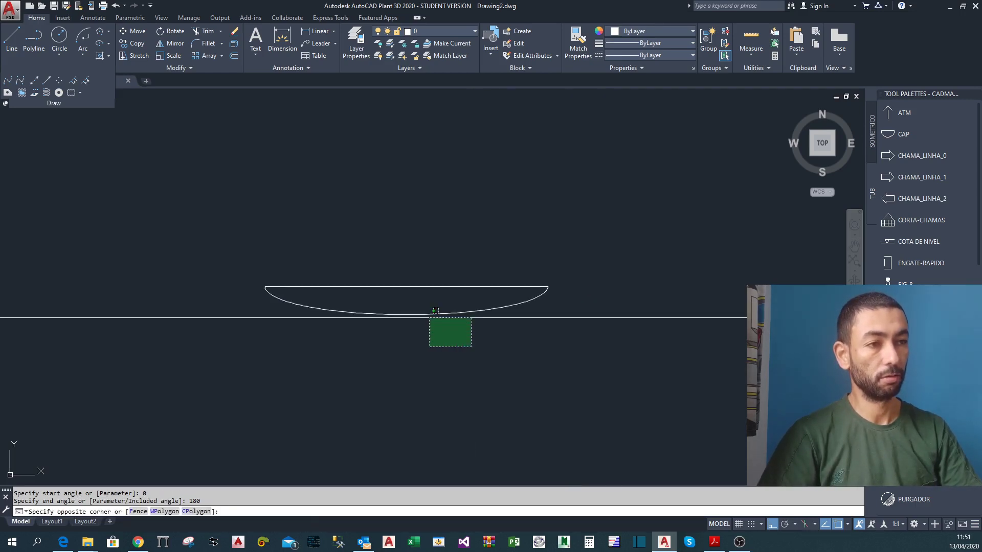
pyautogui.click(425, 307)
pyautogui.press('Escape')
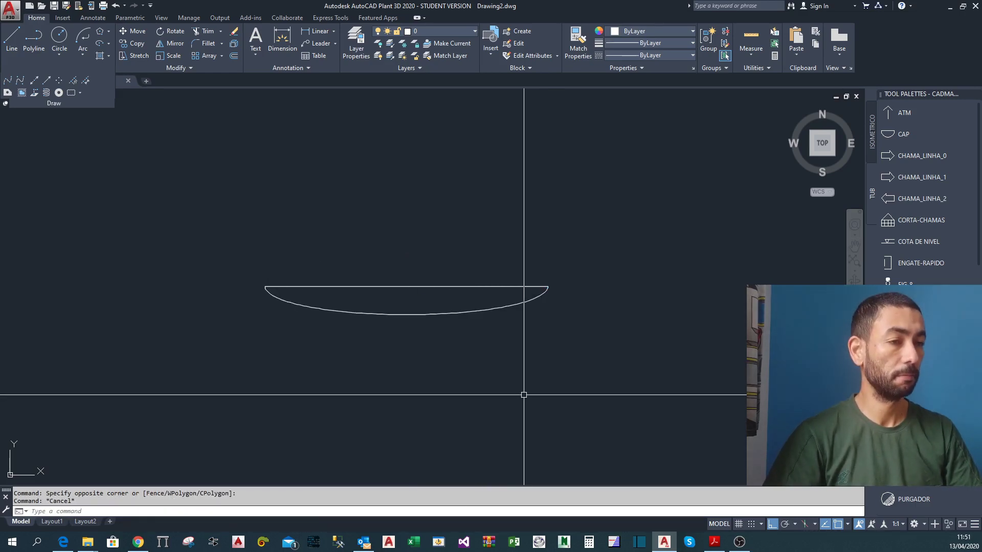
pyautogui.hotkey('ctrl', 'z')
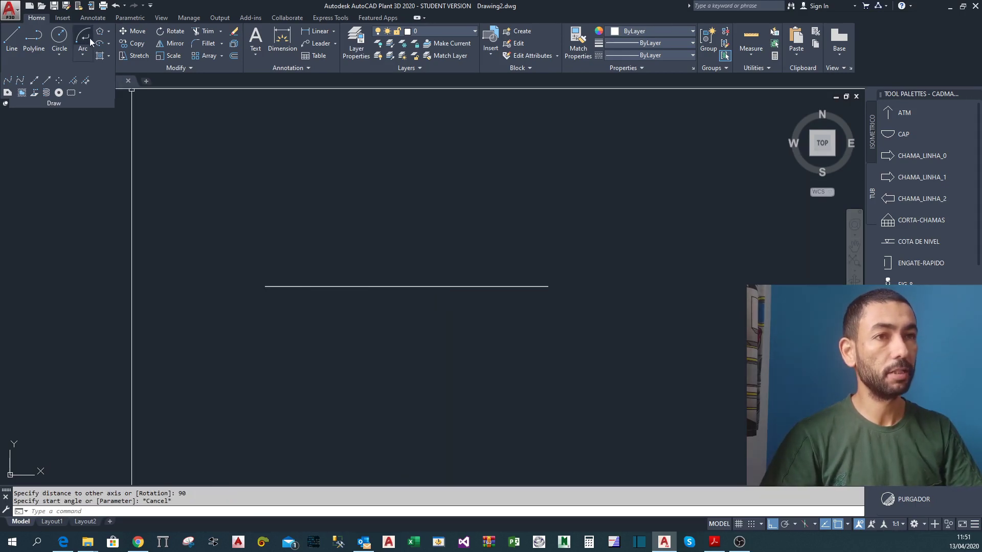
# Draw a quarter elliptical arc on the line's left and right endpoints, with a 1.5 half-axis, start angle 0 and end angle 90.
pyautogui.click(264, 287)
pyautogui.click(547, 286)
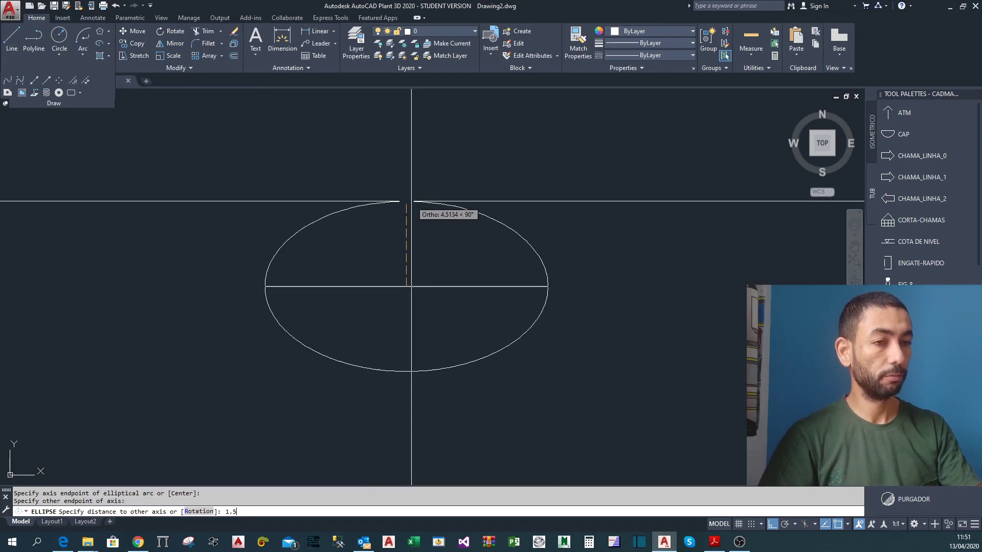
pyautogui.write('1.5')
pyautogui.press('Return')
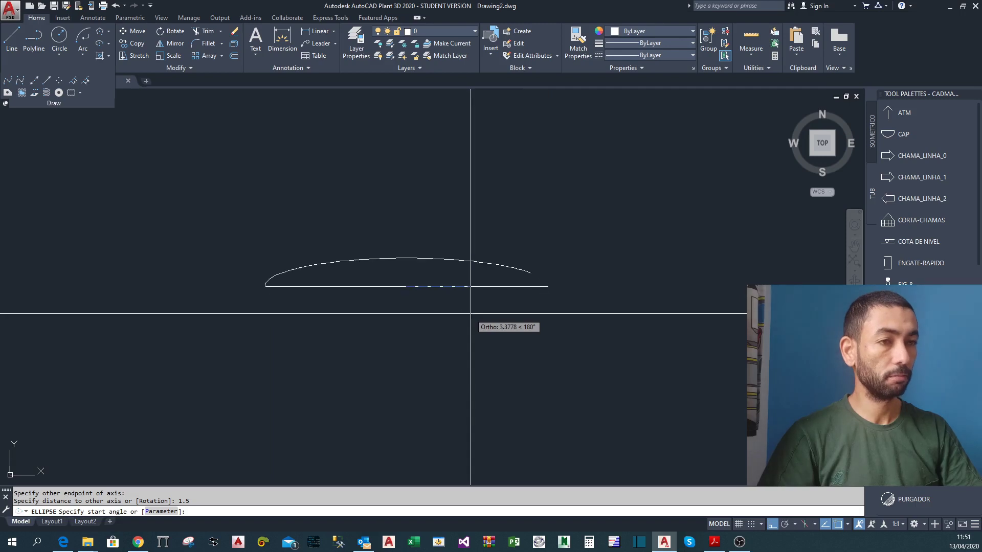
pyautogui.write('0')
pyautogui.press('Return')
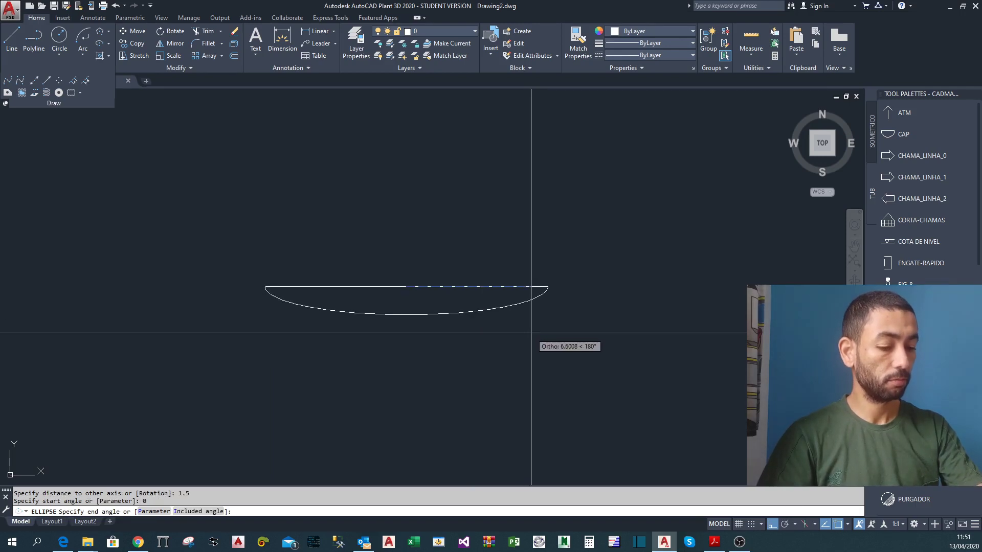
pyautogui.press('Return')
pyautogui.click(367, 357)
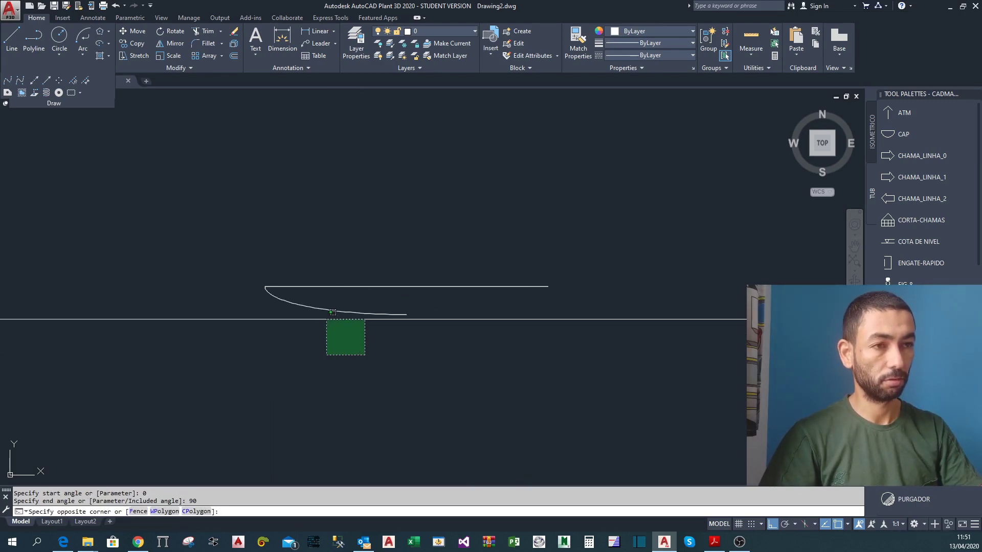
pyautogui.click(316, 301)
pyautogui.press('Escape')
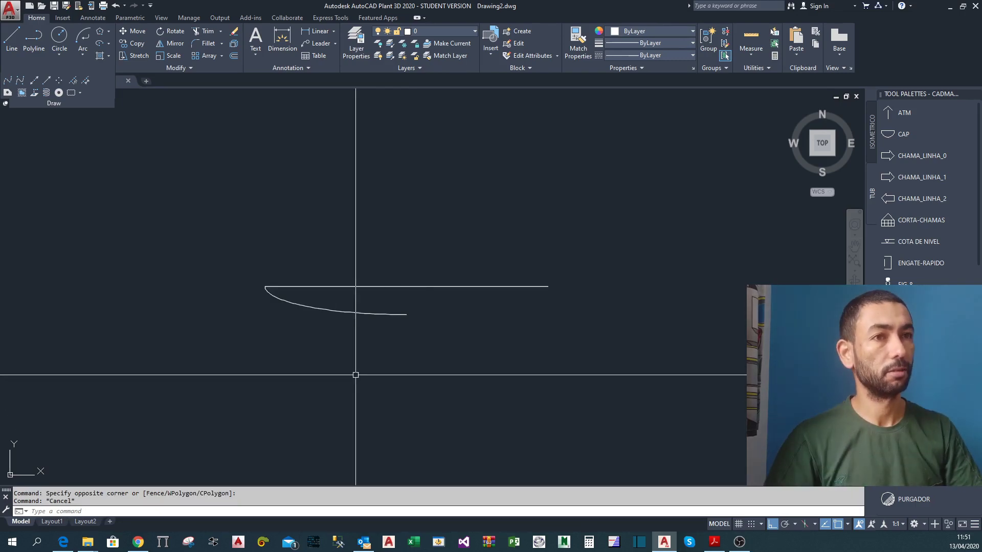
pyautogui.click(109, 44)
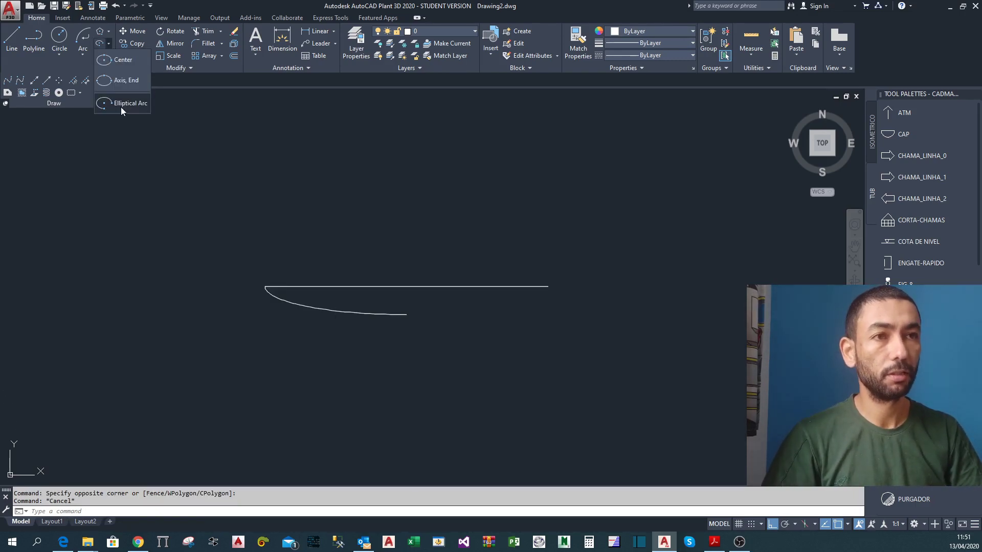
pyautogui.press('Escape')
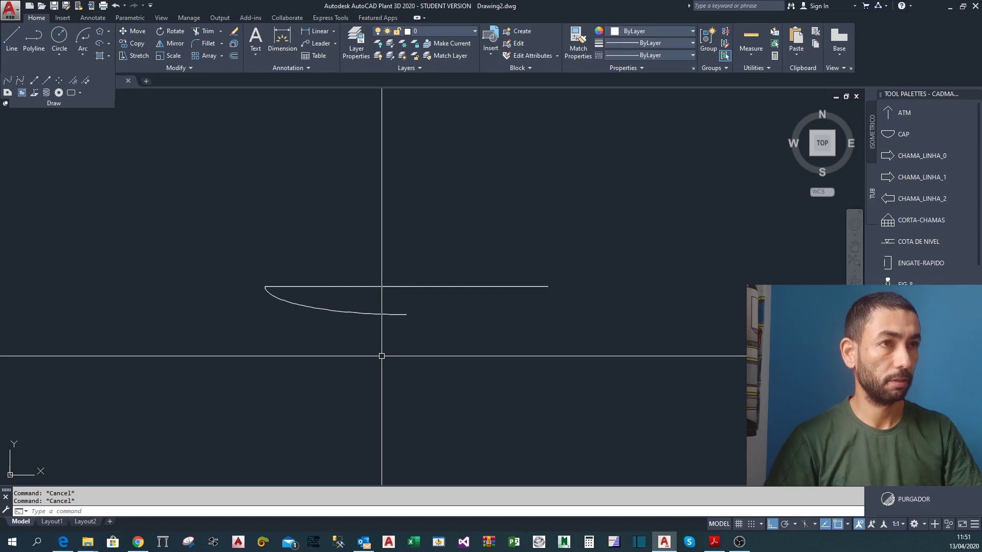
pyautogui.click(109, 44)
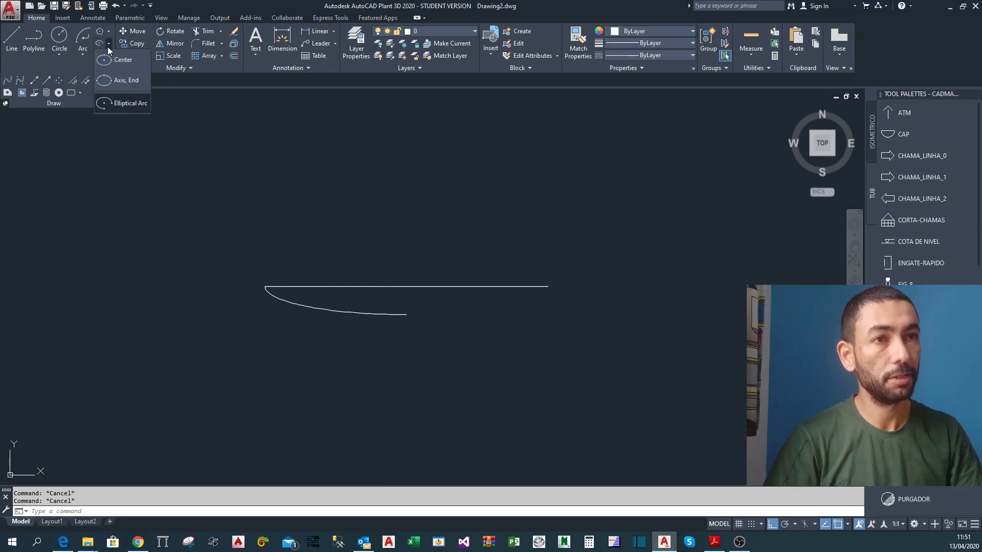
pyautogui.click(108, 45)
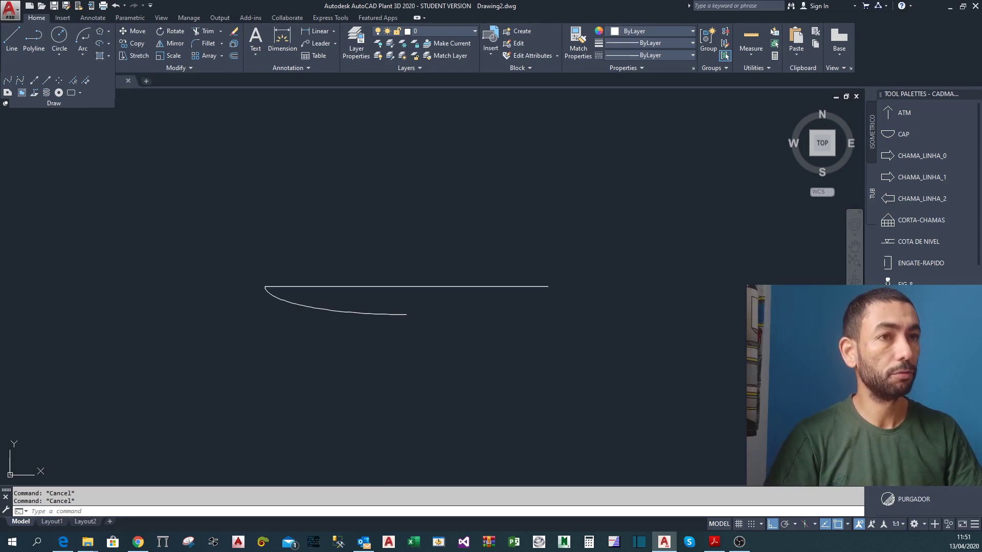
pyautogui.moveTo(414, 332); pyautogui.dragTo(423, 350, button='middle')
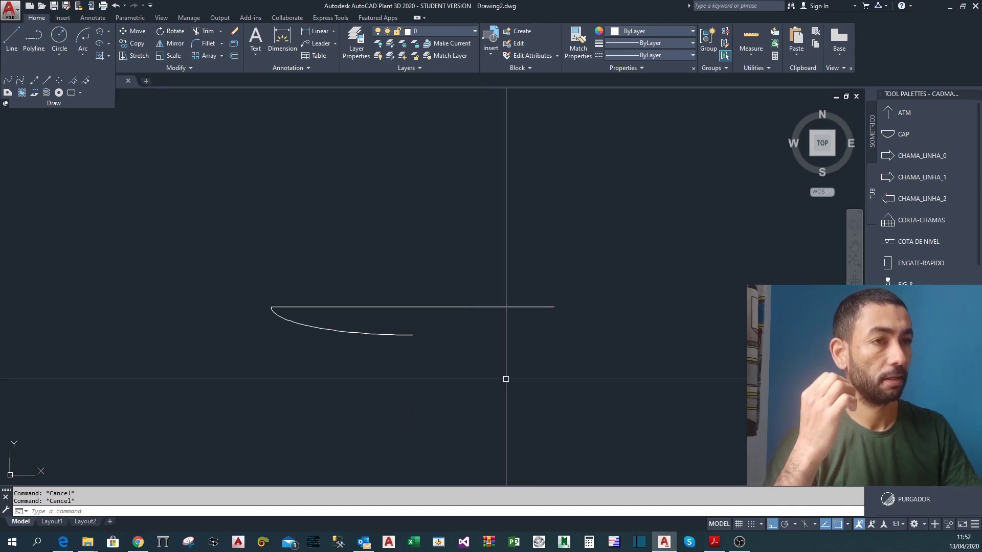
pyautogui.moveTo(517, 355); pyautogui.dragTo(469, 377, button='middle')
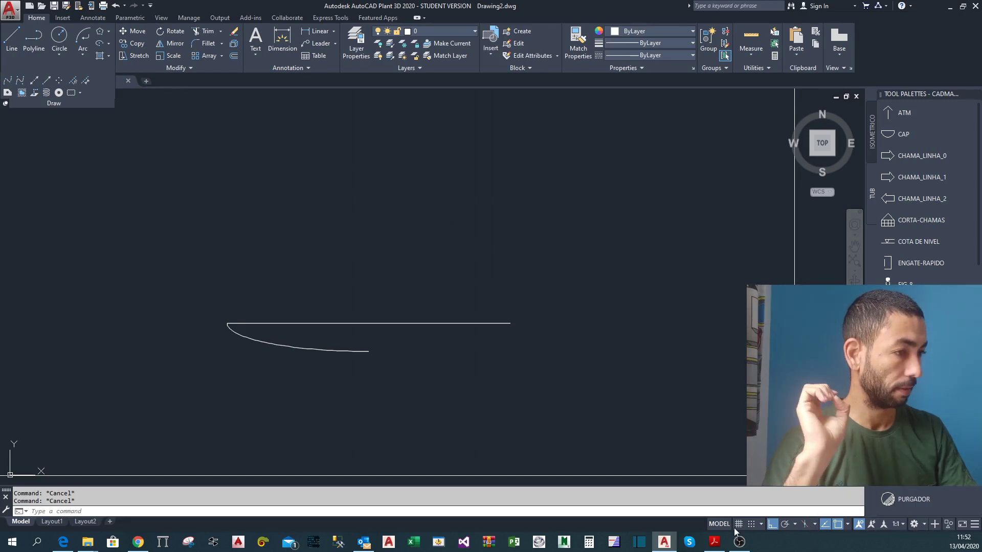
# Turn on isometric drafting and switch to the right isoplane.
pyautogui.click(806, 526)
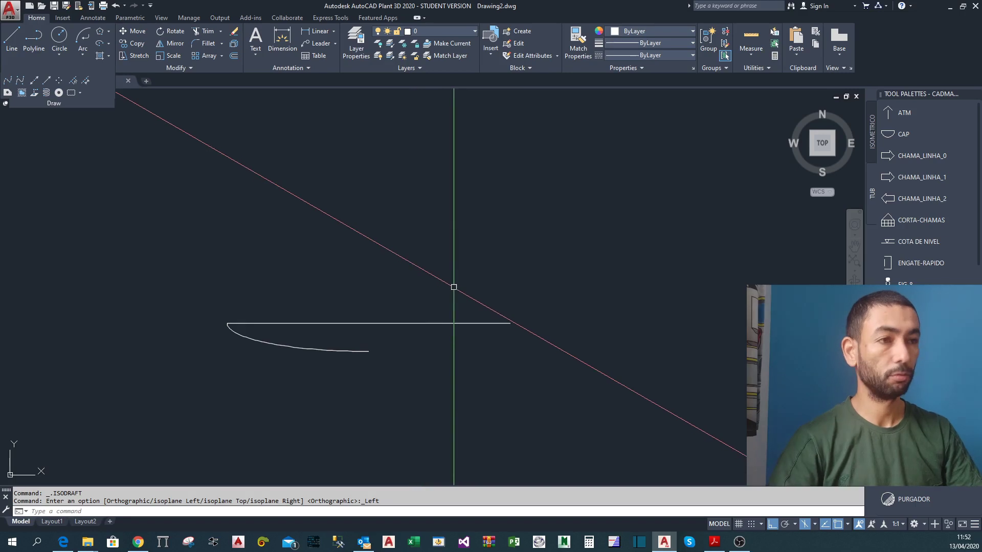
pyautogui.press('F5')
pyautogui.press('F5')
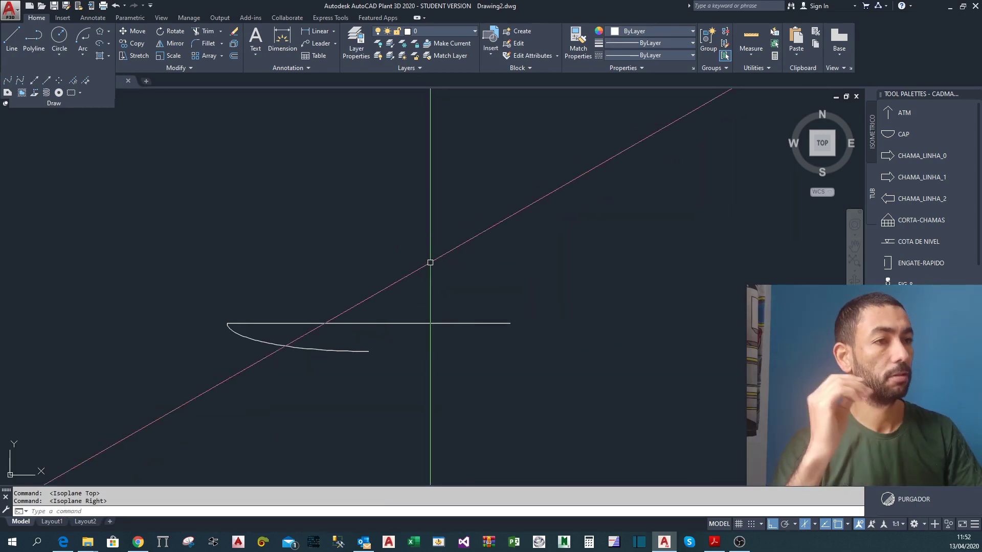
# Draw a single line rising to the right along the right isoplane's slanted axis, above the horizontal line.
pyautogui.write('l')
pyautogui.press('Return')
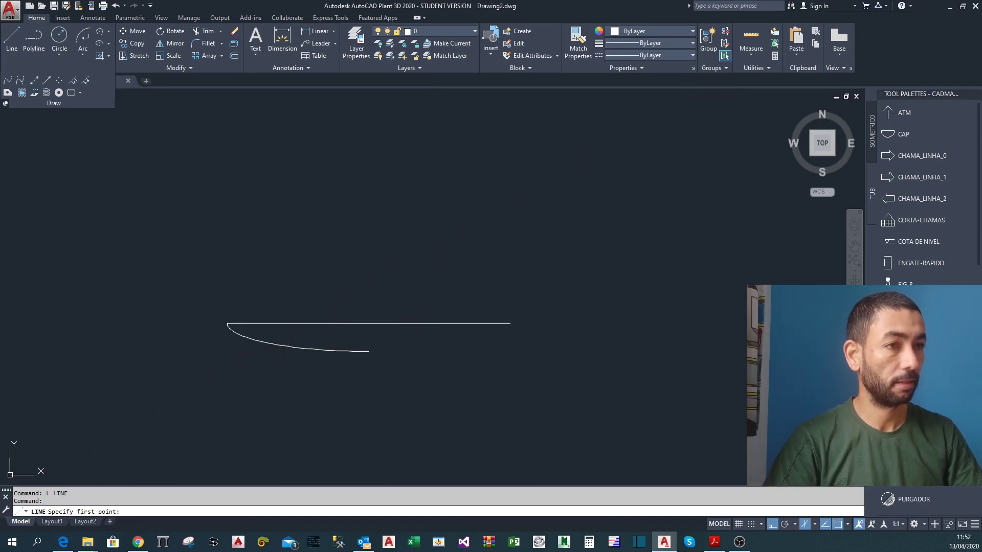
pyautogui.click(393, 269)
pyautogui.click(511, 203)
pyautogui.press('Escape')
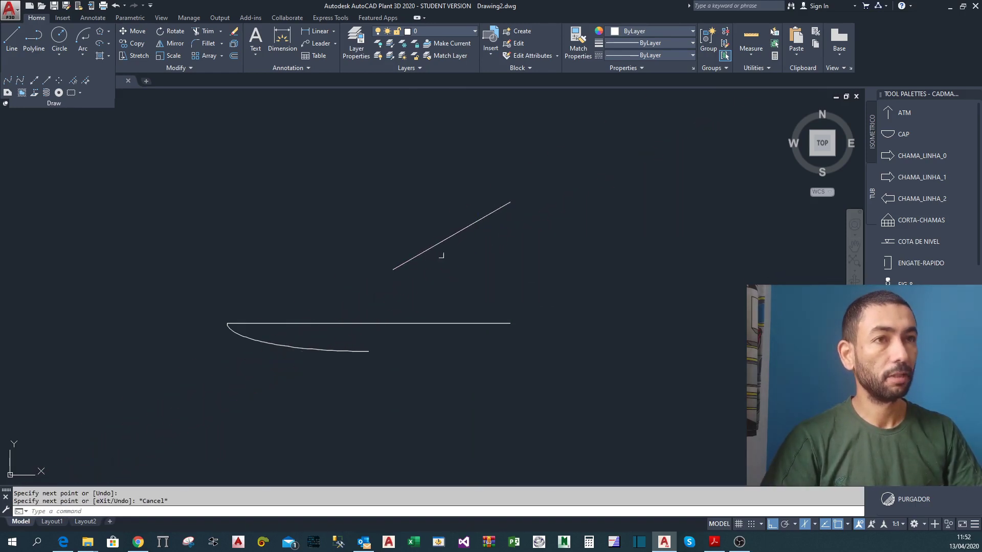
# Draw an ellipse centred on the slanted line's midpoint, ending at its upper endpoint, with the other half-axis about 1.36.
pyautogui.click(109, 43)
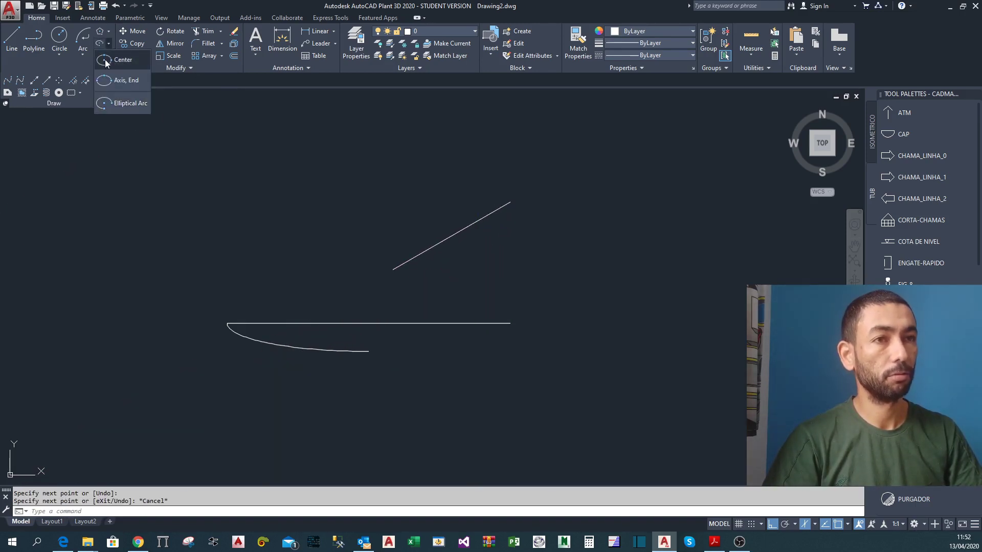
pyautogui.click(106, 60)
pyautogui.click(452, 236)
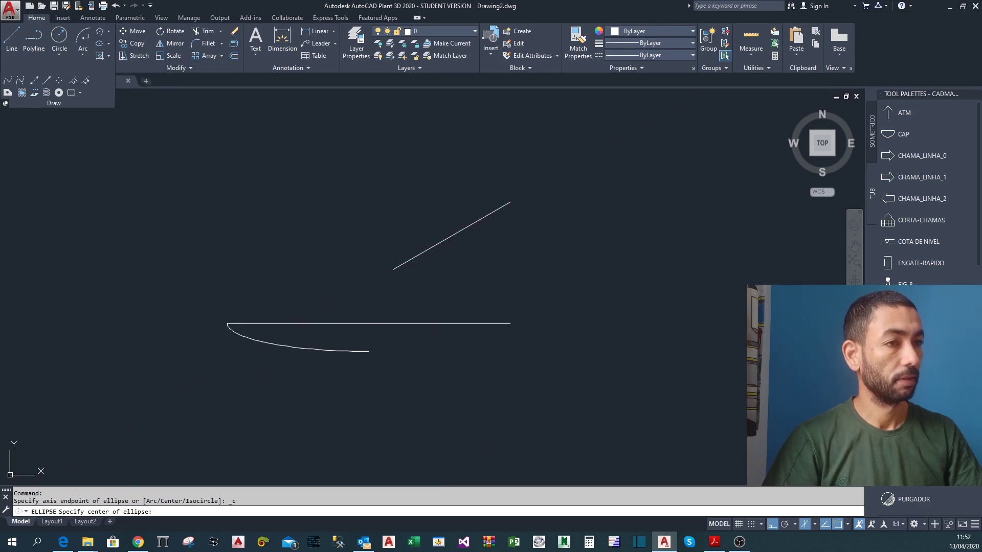
pyautogui.click(511, 203)
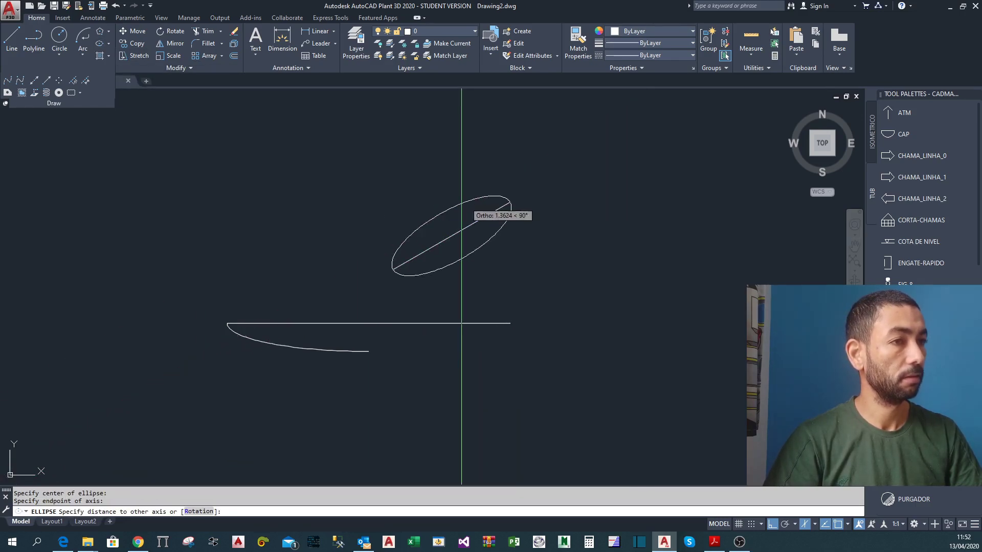
pyautogui.scroll(2, 530, 268)
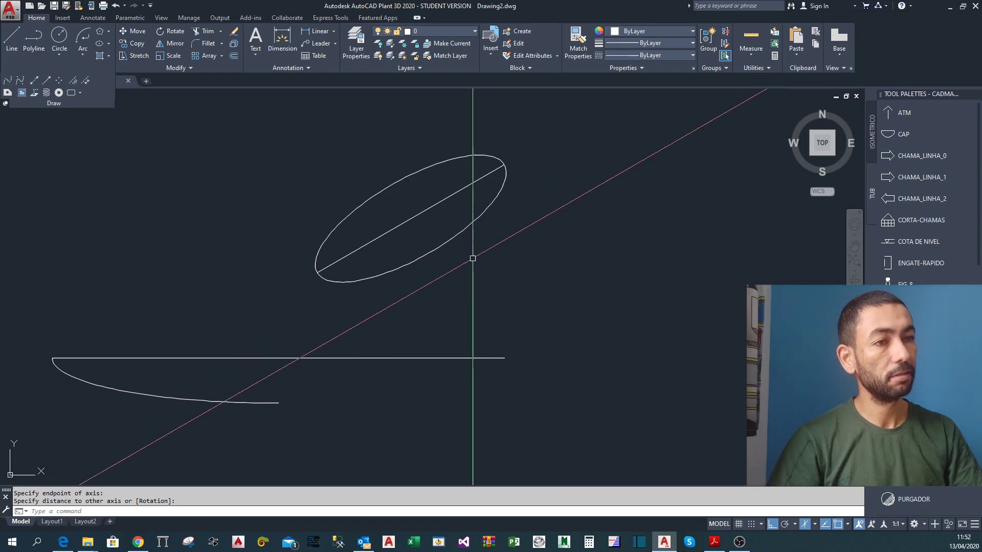
pyautogui.moveTo(490, 285)
pyautogui.mouseDown(button='middle')
pyautogui.moveTo(461, 324)
pyautogui.moveTo(501, 318)
pyautogui.moveTo(505, 326)
pyautogui.mouseUp(button='middle')
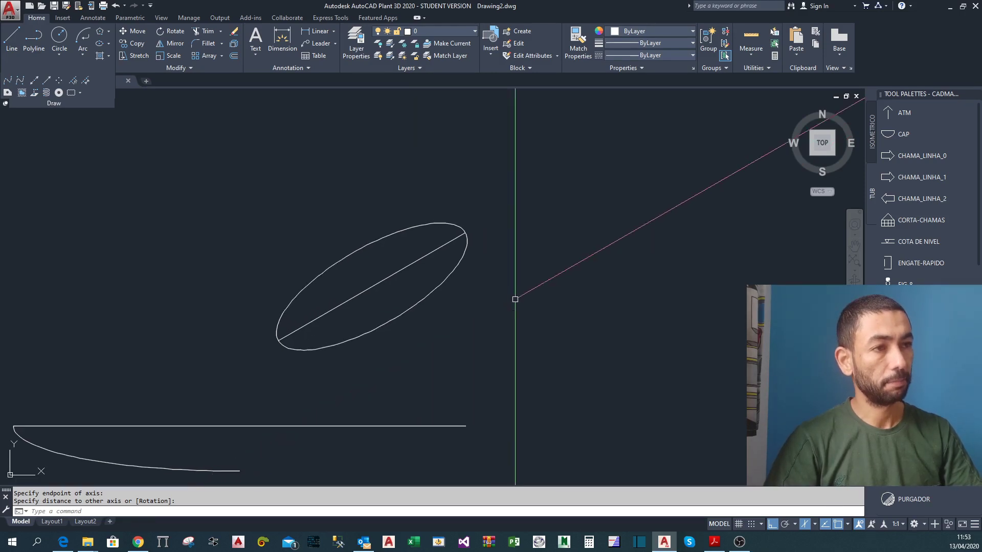
# Draw an isometric circle with the Ellipse command's Isocircle option, centred on the slanted line's midpoint with its radius reaching the upper endpoint.
pyautogui.scroll(-2, 512, 297)
pyautogui.scroll(2, 508, 298)
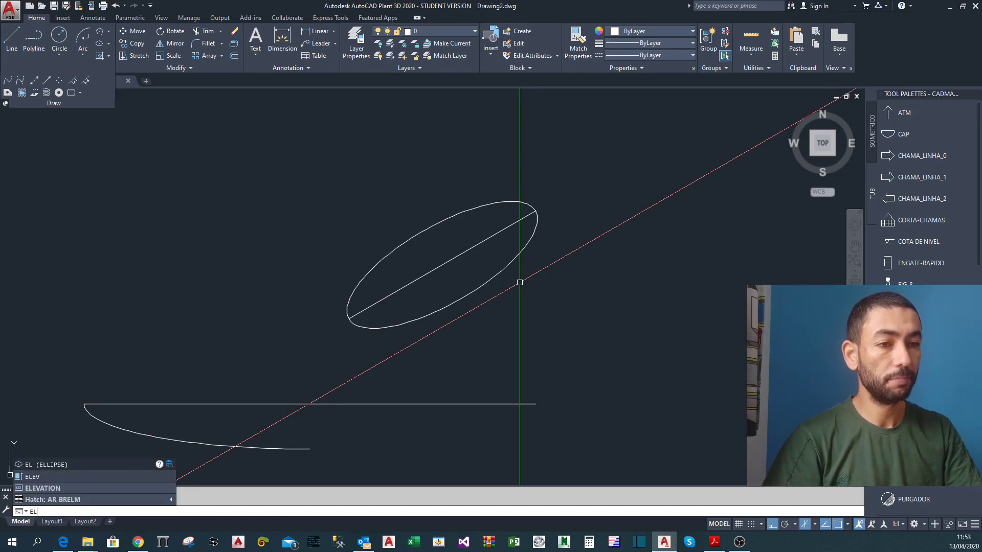
pyautogui.press('Return')
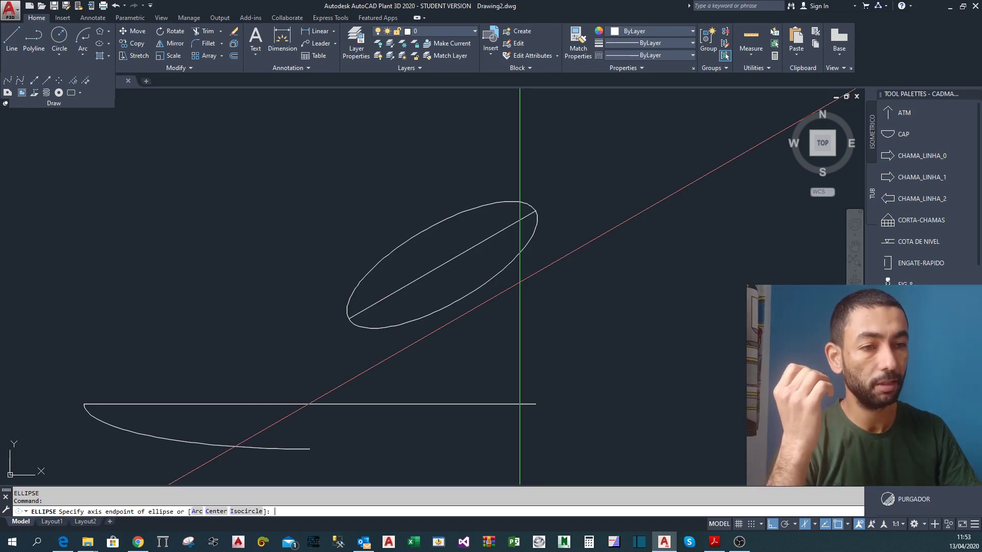
pyautogui.click(236, 511)
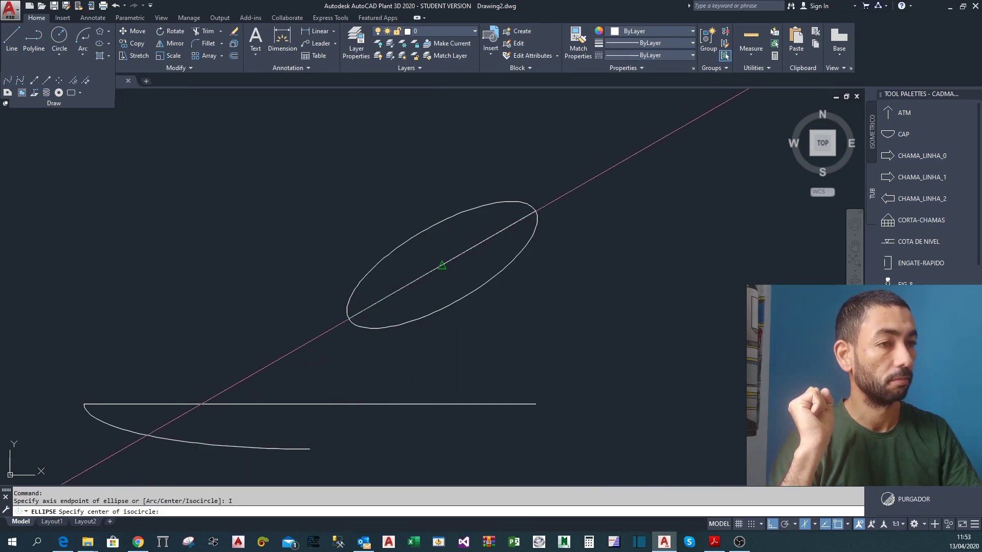
pyautogui.click(442, 266)
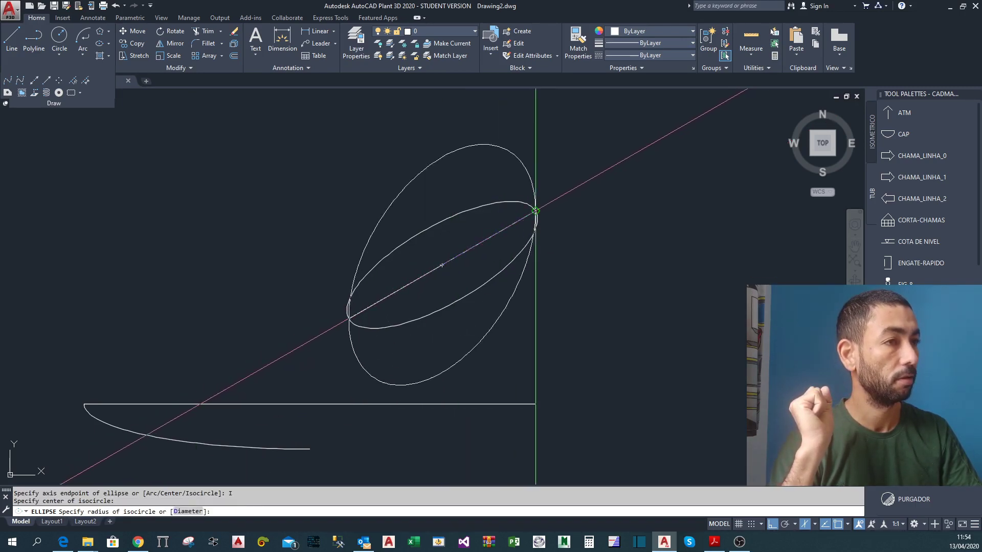
pyautogui.click(535, 211)
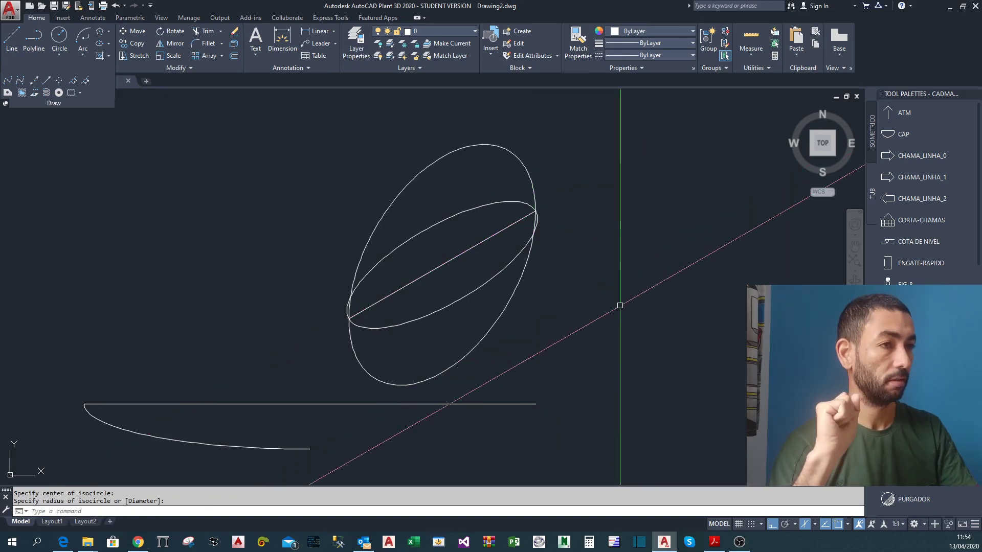
# Erase the slanted line and the narrow ellipse around it, leaving the isometric circle.
pyautogui.click(477, 324)
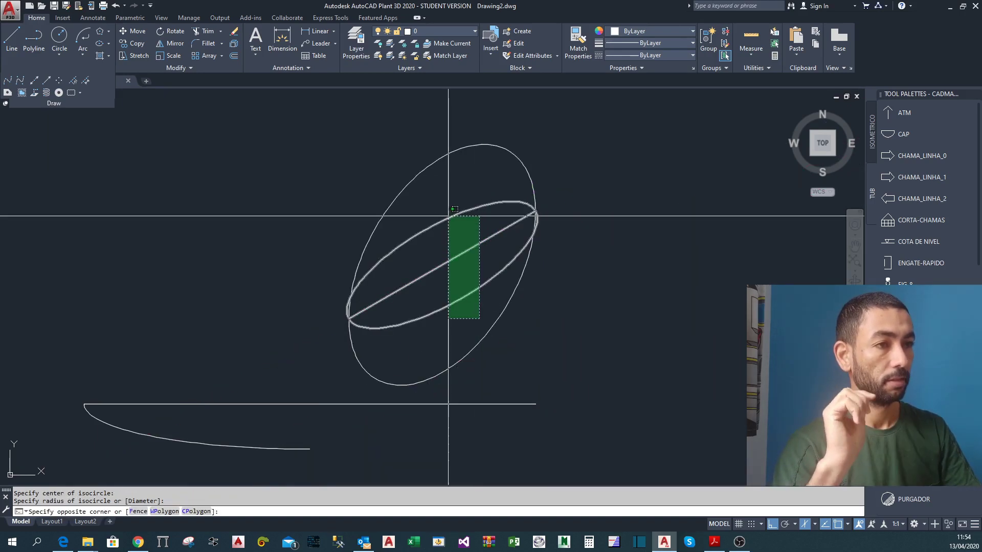
pyautogui.click(451, 216)
pyautogui.write('e')
pyautogui.press('Return')
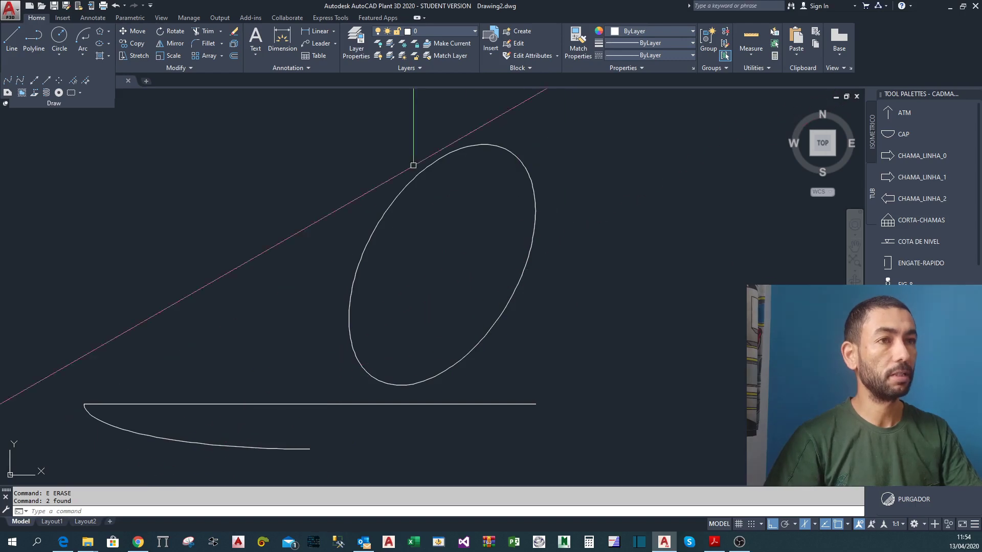
# Start a multiline text inside the isometric circle by placing the first corner of its text box.
pyautogui.scroll(-2, 467, 292)
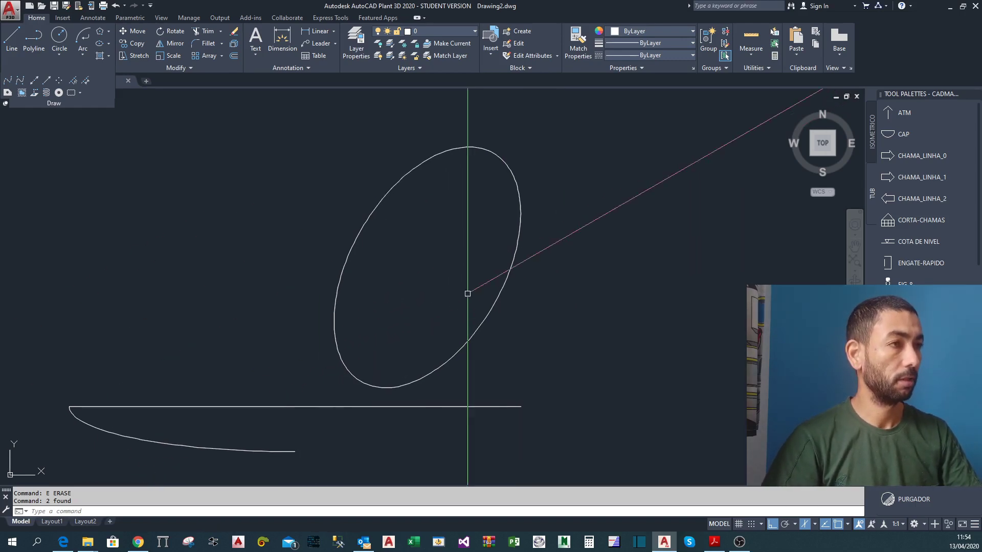
pyautogui.moveTo(520, 267); pyautogui.dragTo(451, 279, button='middle')
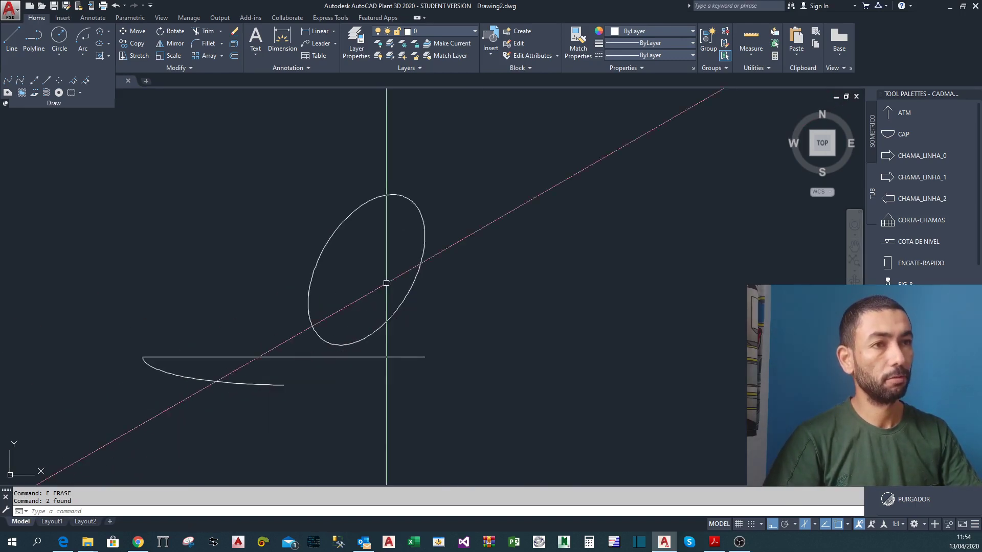
pyautogui.moveTo(387, 282); pyautogui.dragTo(422, 257, button='middle')
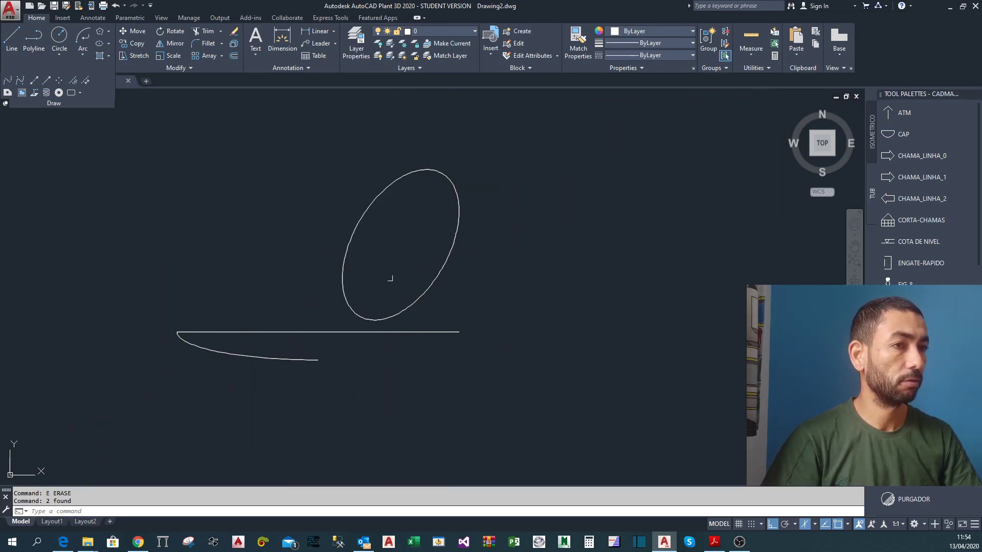
pyautogui.click(255, 36)
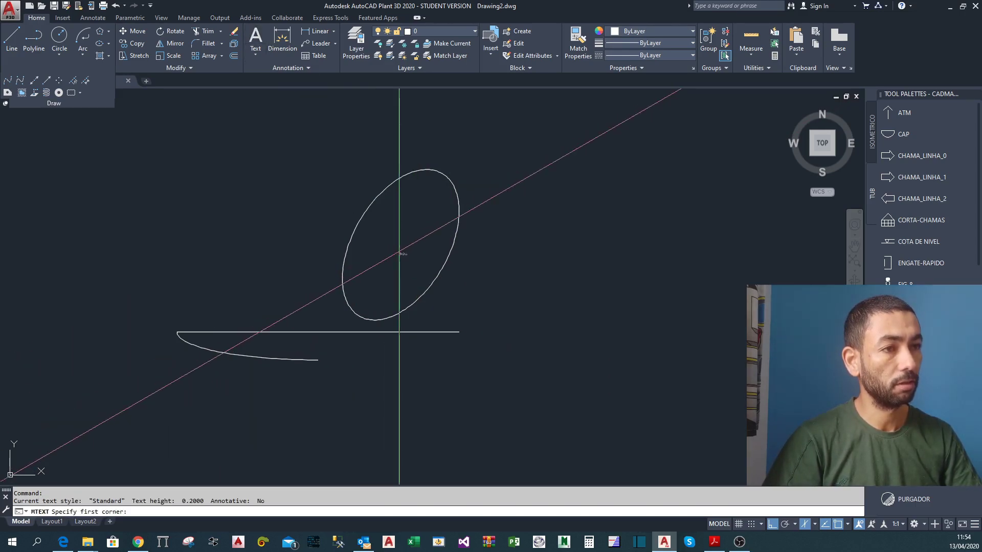
pyautogui.click(399, 236)
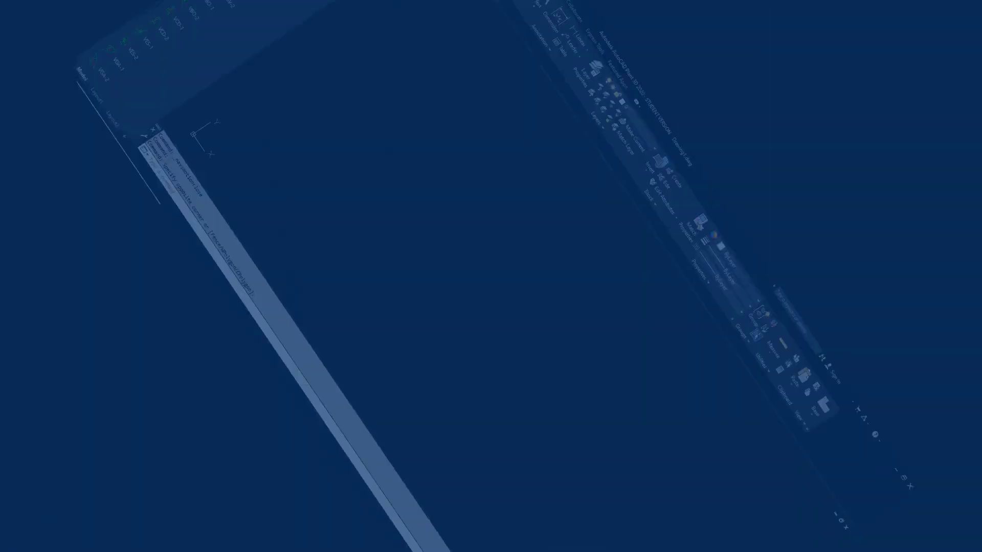